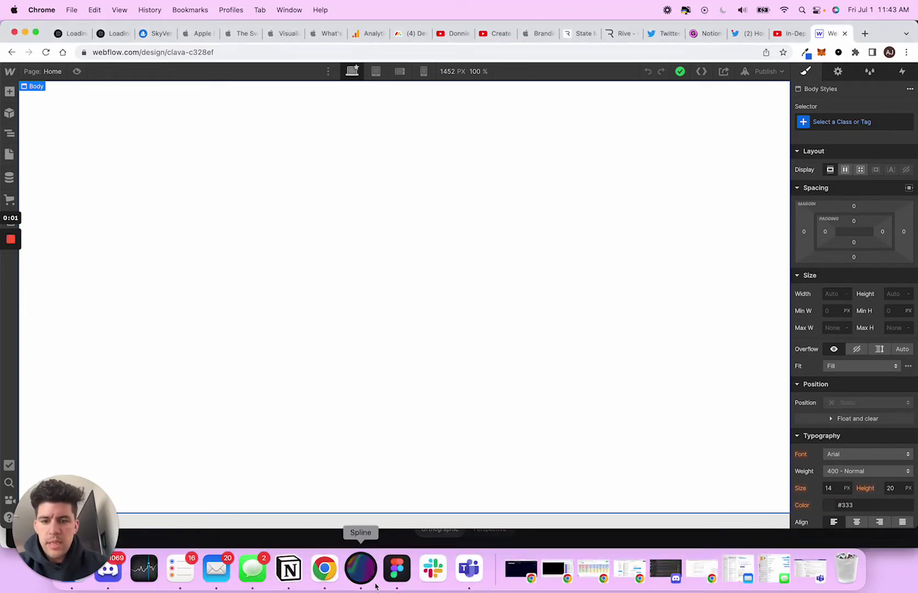
Switch to Spline, play the Clava iPhone scene in preview, and return to the editor
click(375, 585)
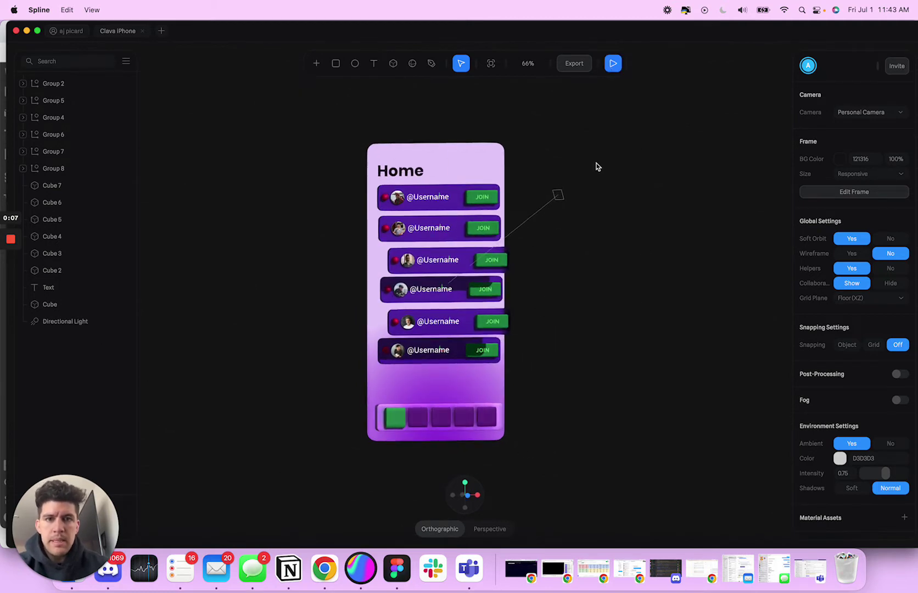
click(612, 63)
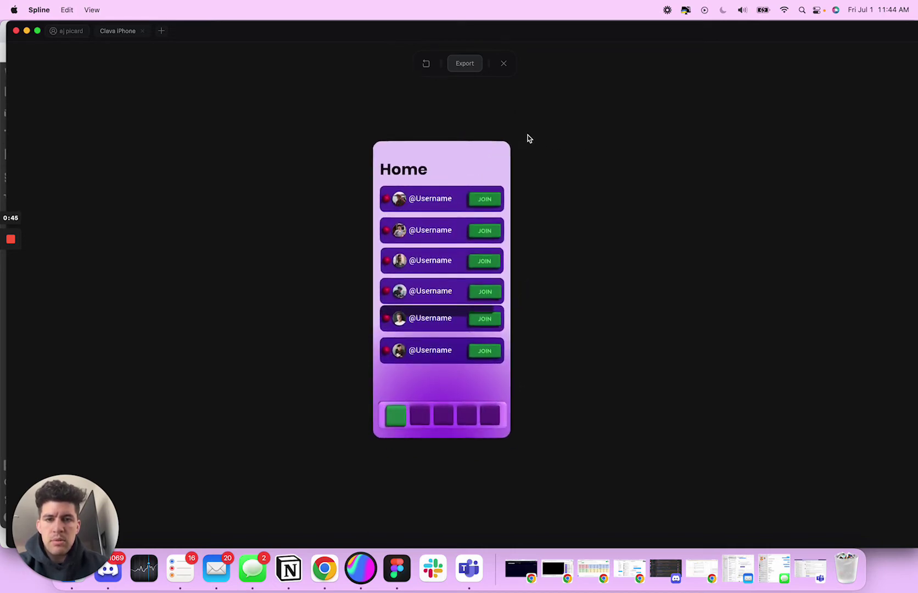
click(503, 64)
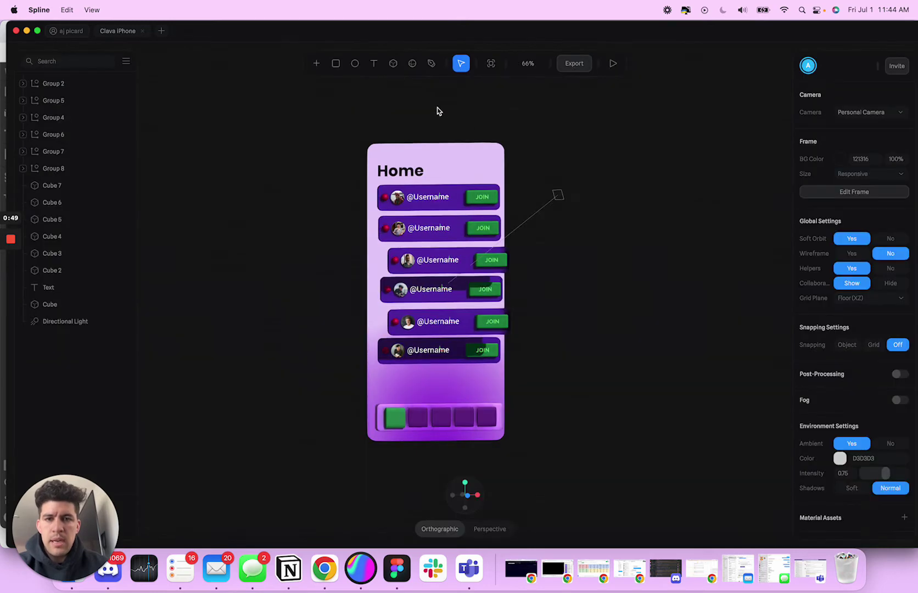
Select all objects of the phone scene and inspect their layered depth from the side and at an angle
drag(332, 93, 672, 310)
drag(553, 273, 507, 273)
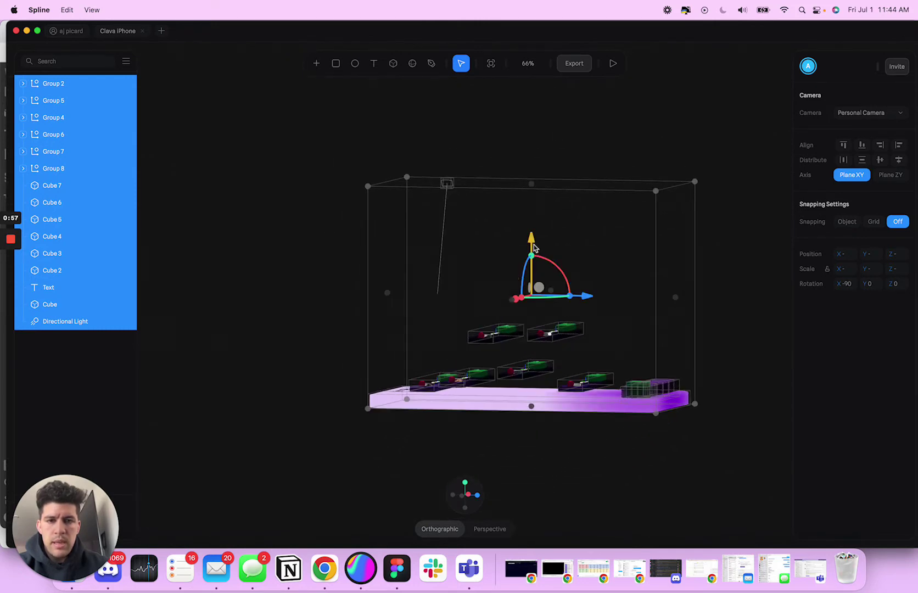
scroll(591, 289, down, 5)
scroll(536, 258, down, 10)
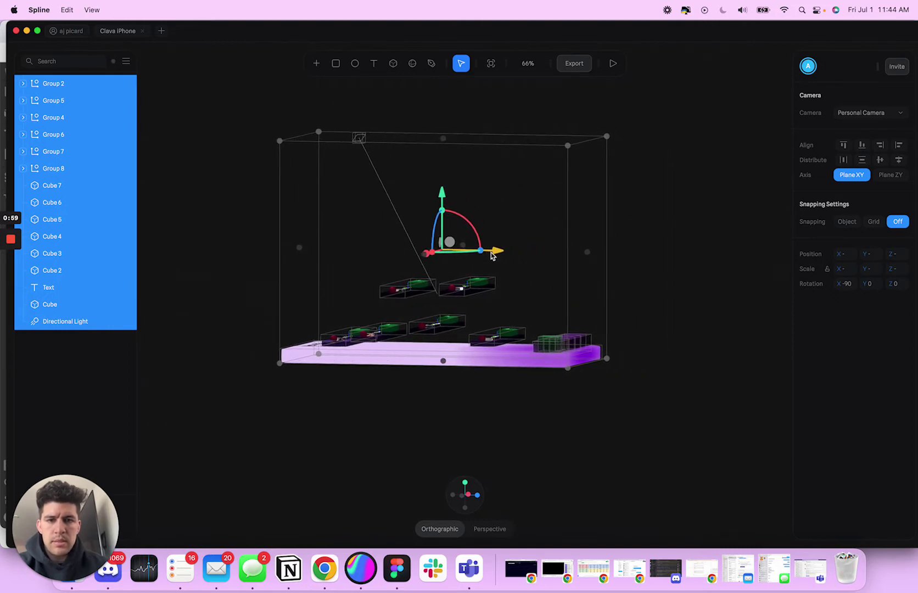
scroll(661, 318, down, 5)
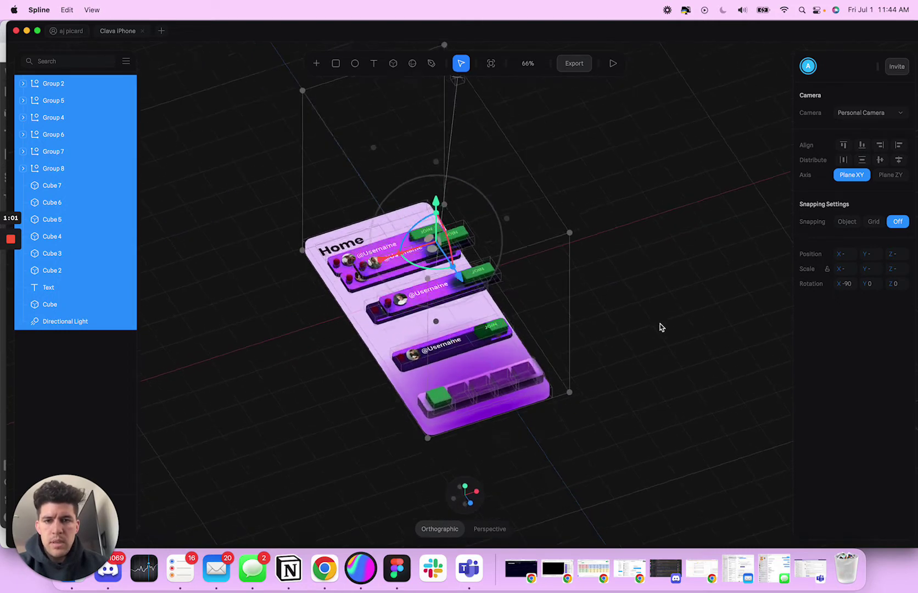
scroll(560, 173, left, 5)
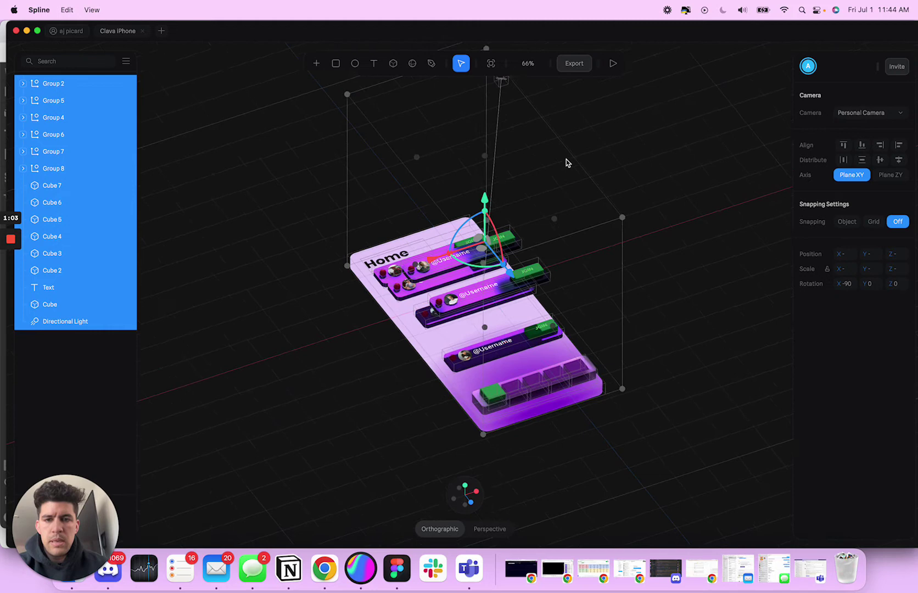
Play the scene twice more from the current viewpoint, then exit the preview and deselect all objects
click(612, 63)
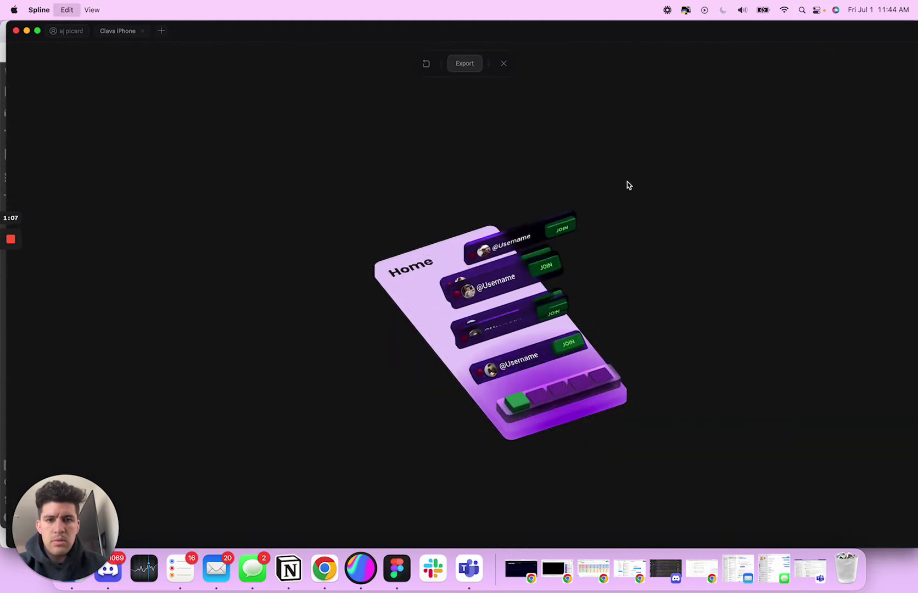
click(503, 63)
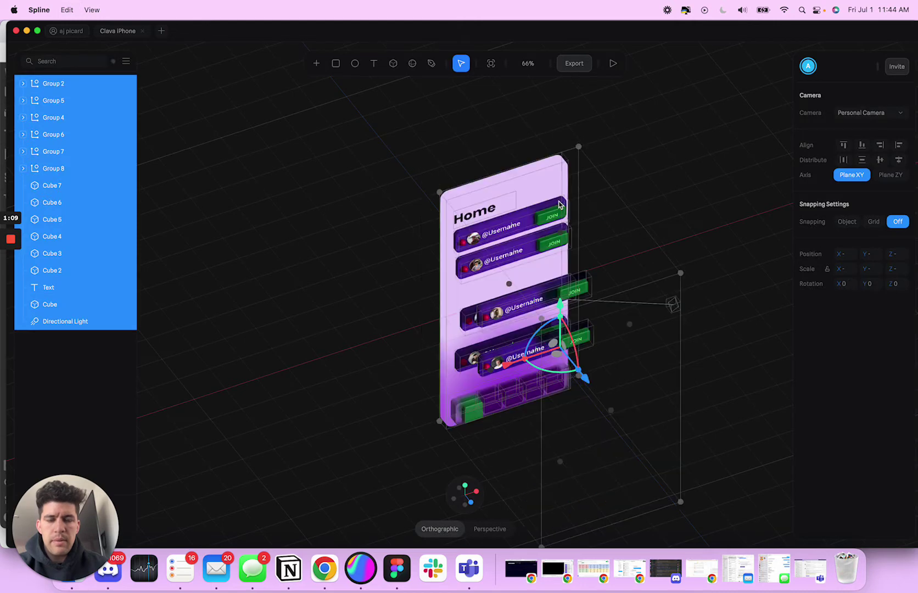
click(613, 63)
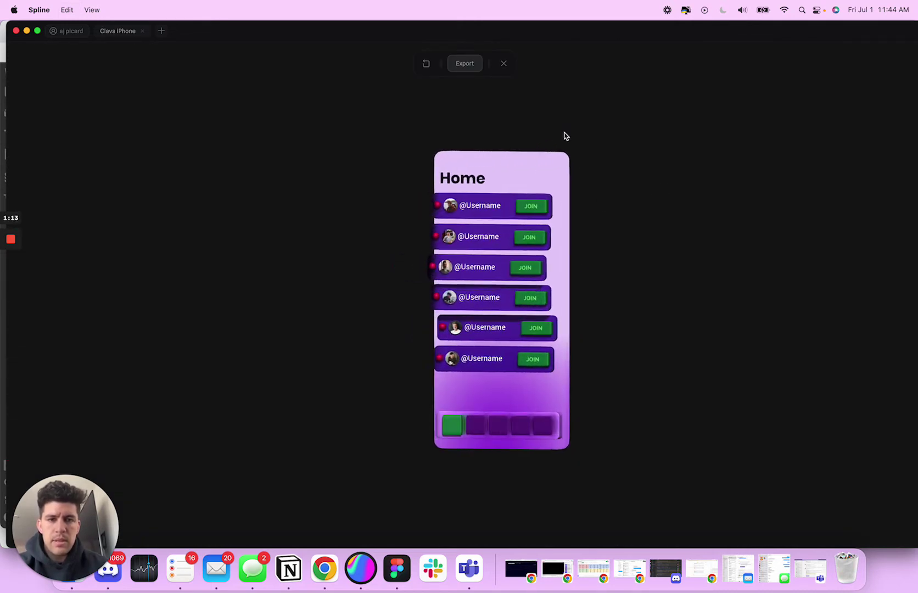
click(503, 64)
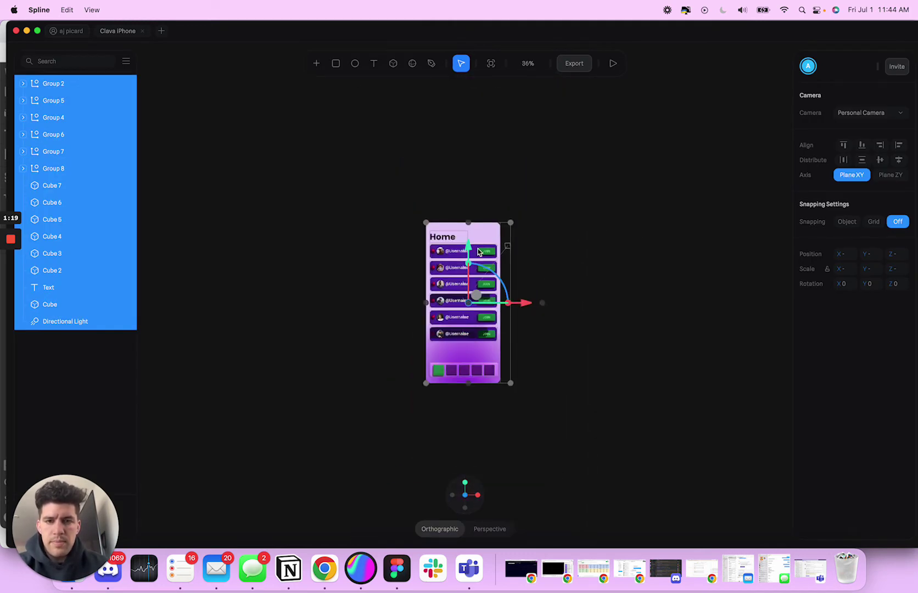
click(607, 117)
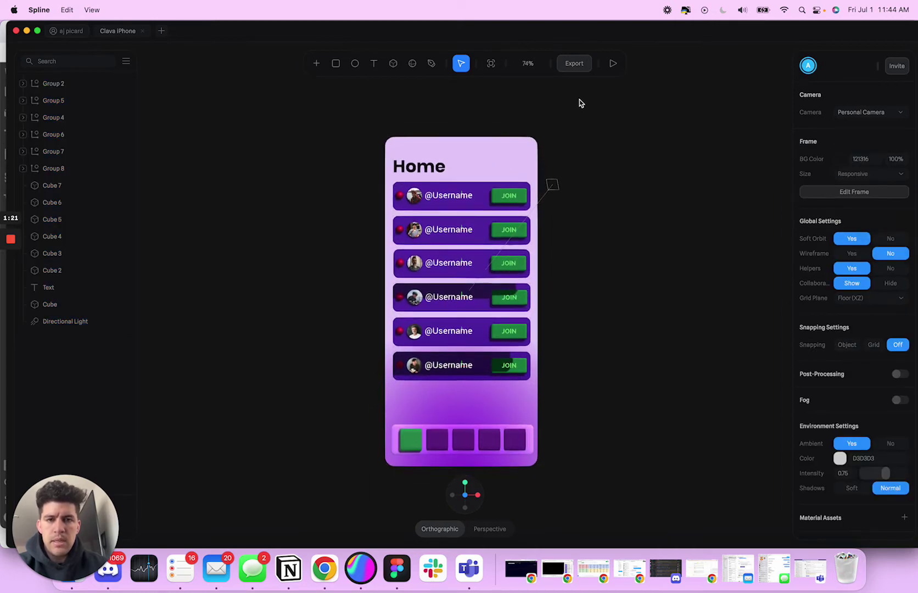
Copy the scene's Public URL embed code from the export settings and switch to the Webflow project in Chrome
click(586, 65)
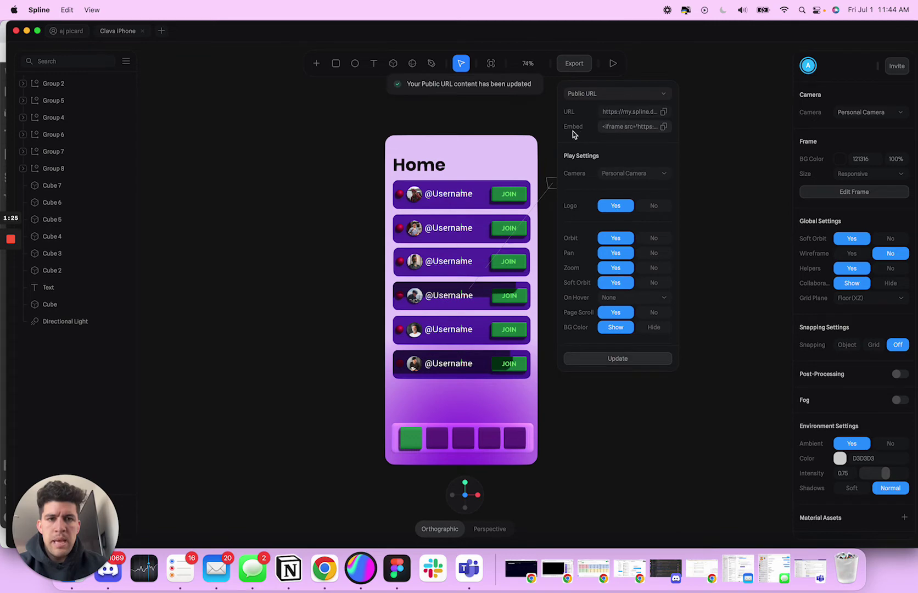
click(663, 127)
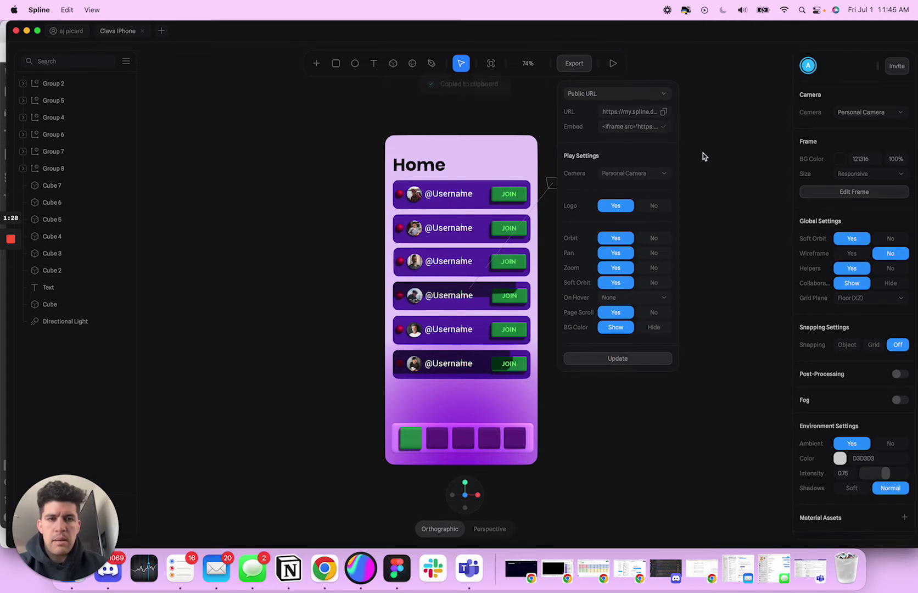
click(709, 265)
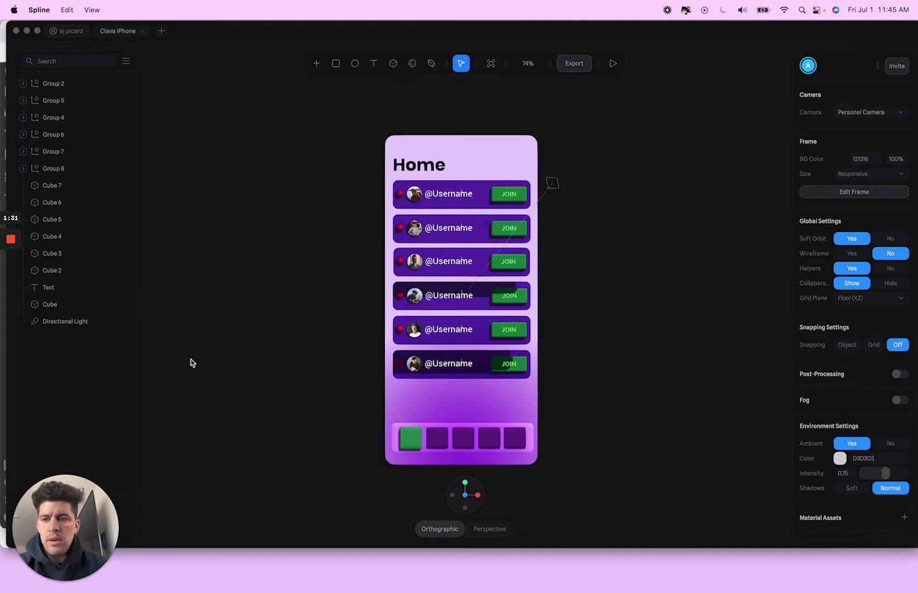
key(super+Tab)
click(9, 135)
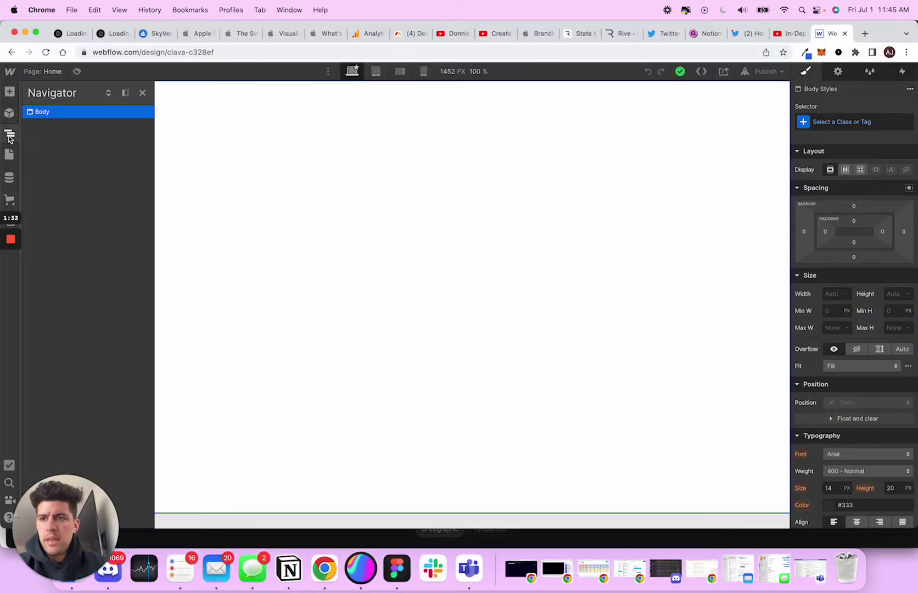
click(9, 137)
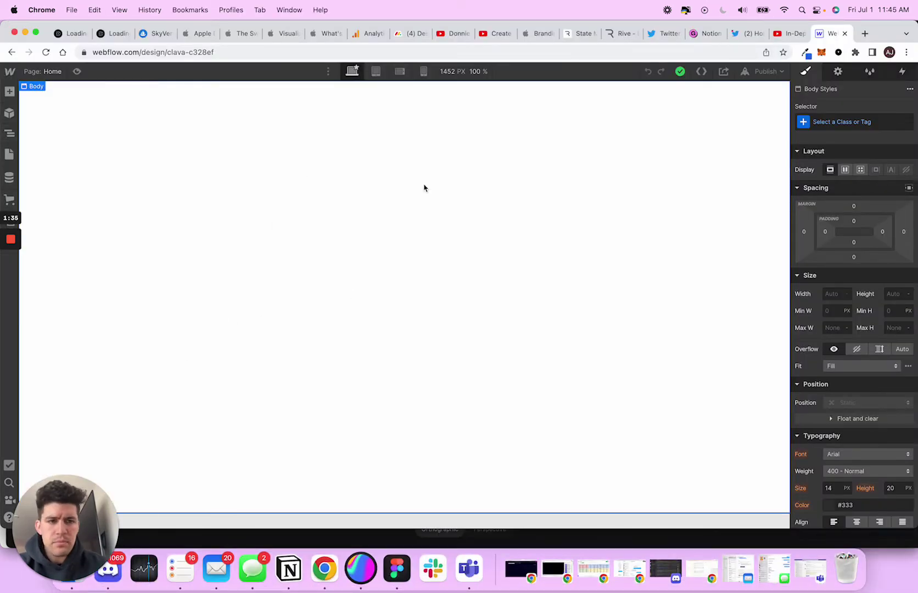
click(11, 135)
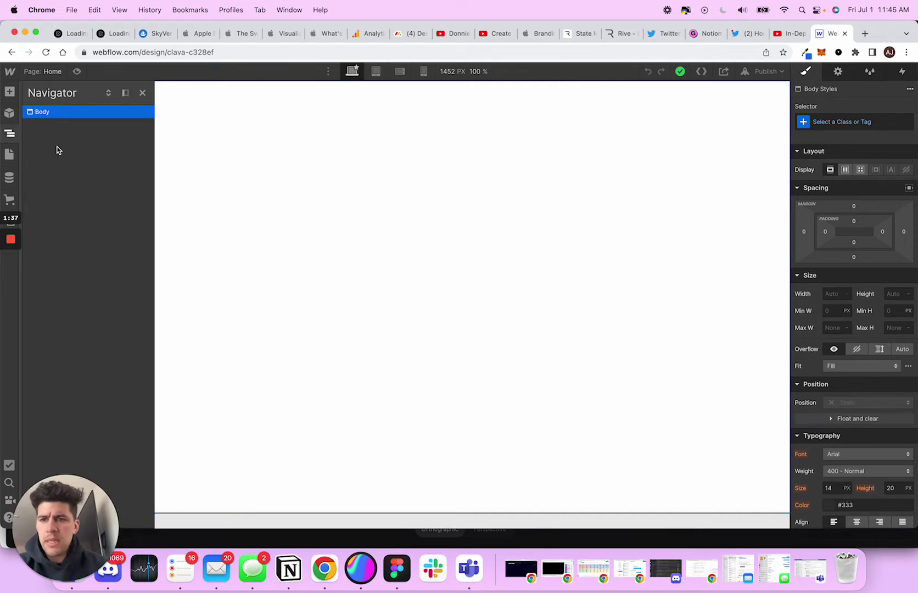
click(11, 136)
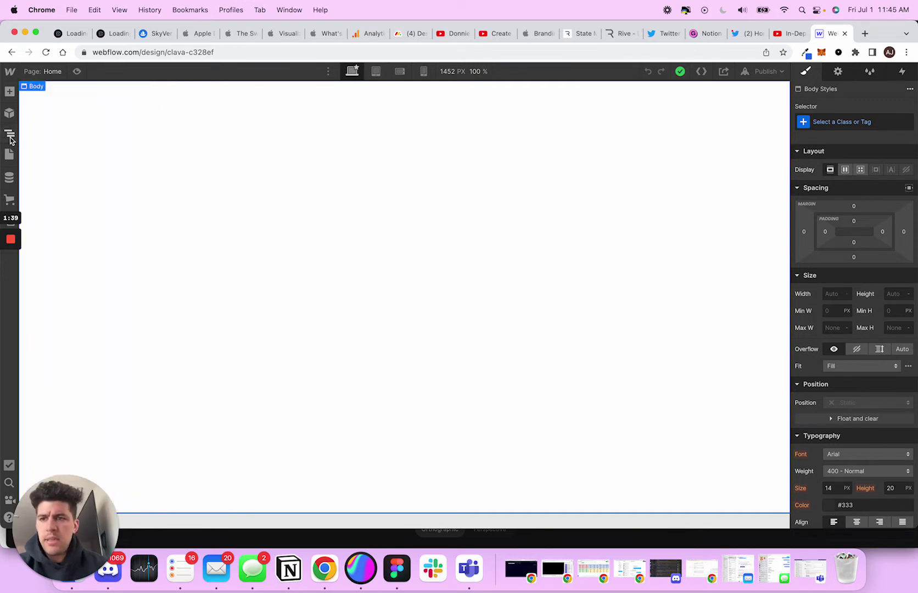
click(11, 156)
click(10, 112)
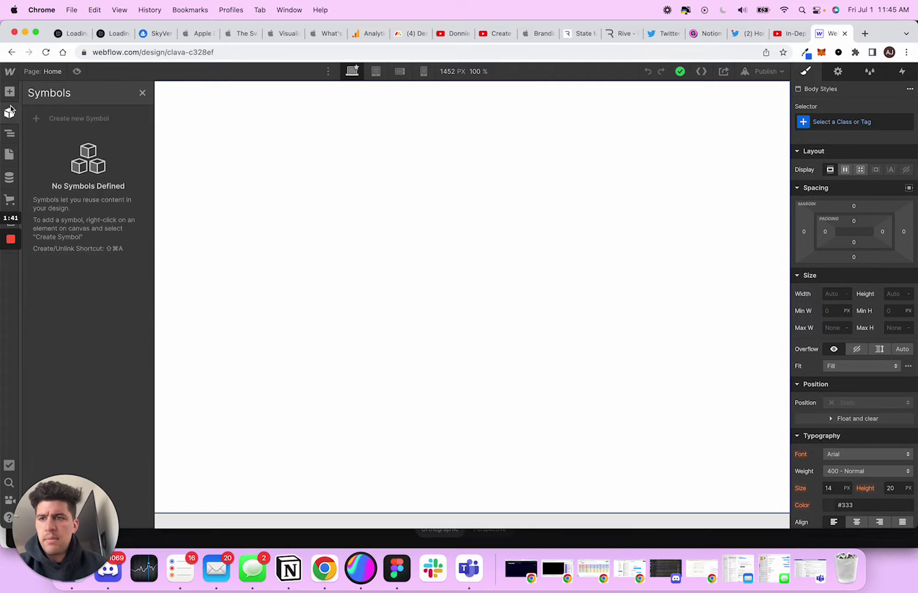
click(10, 91)
click(10, 178)
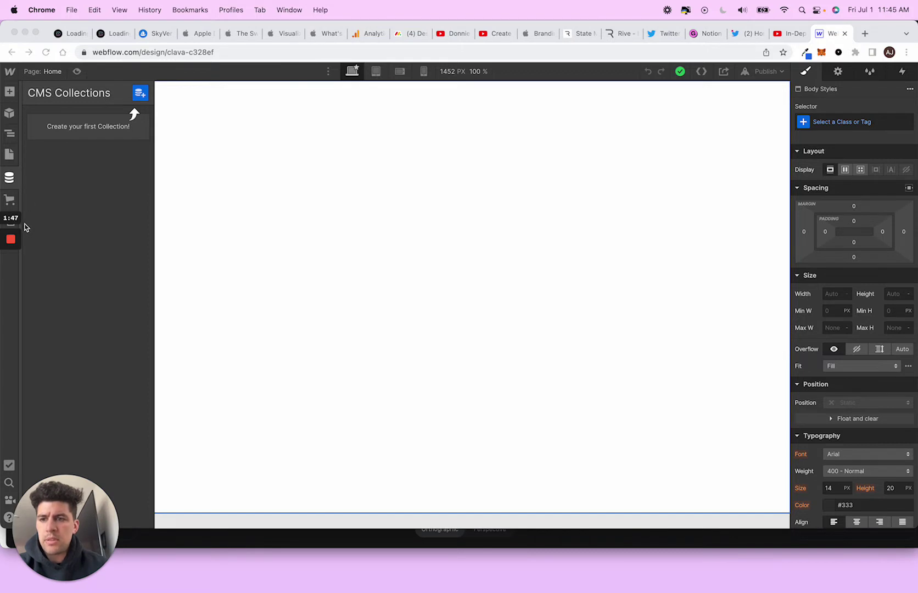
click(11, 134)
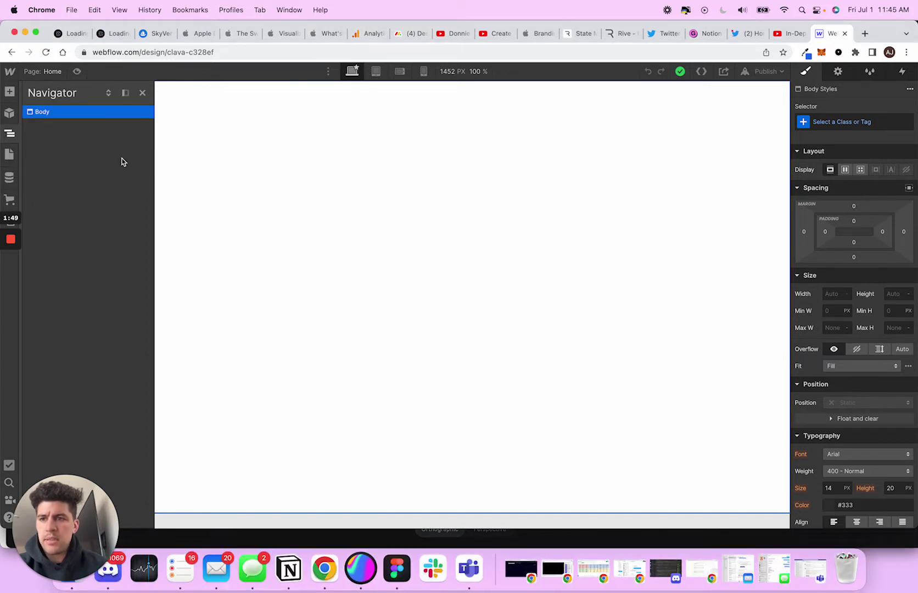
click(382, 161)
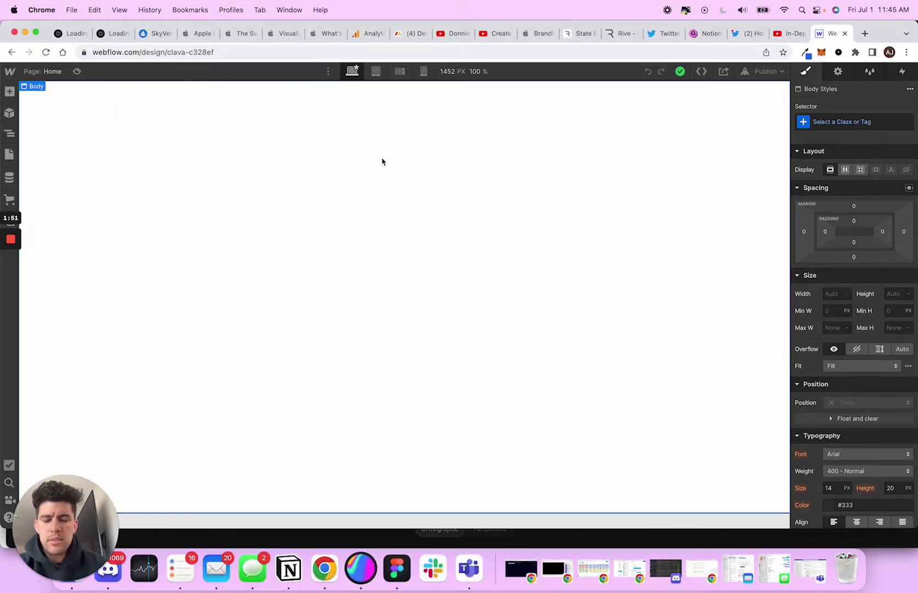
Add a section to the empty page body and give it a new class named Section / Hero
key(super+e)
text(sect)
key(Return)
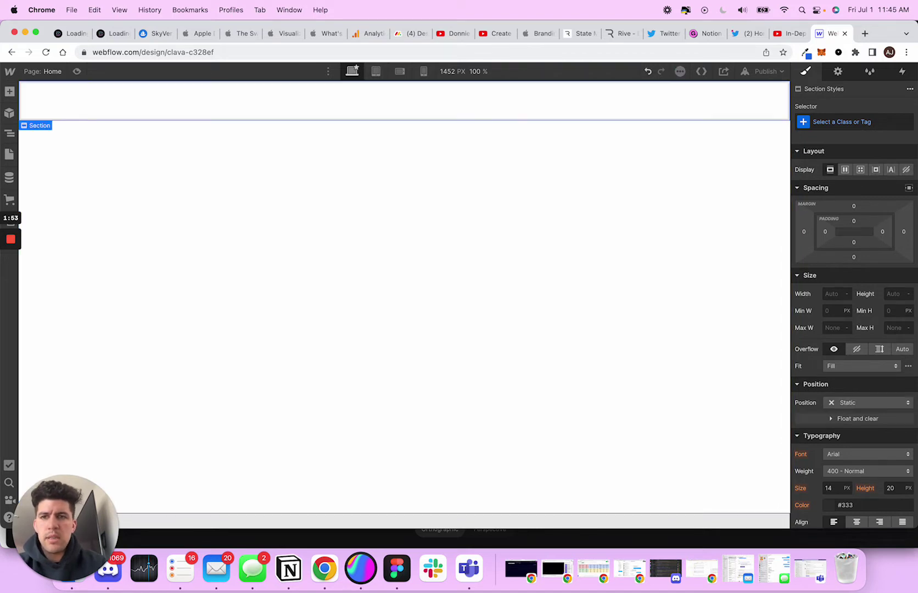
click(804, 123)
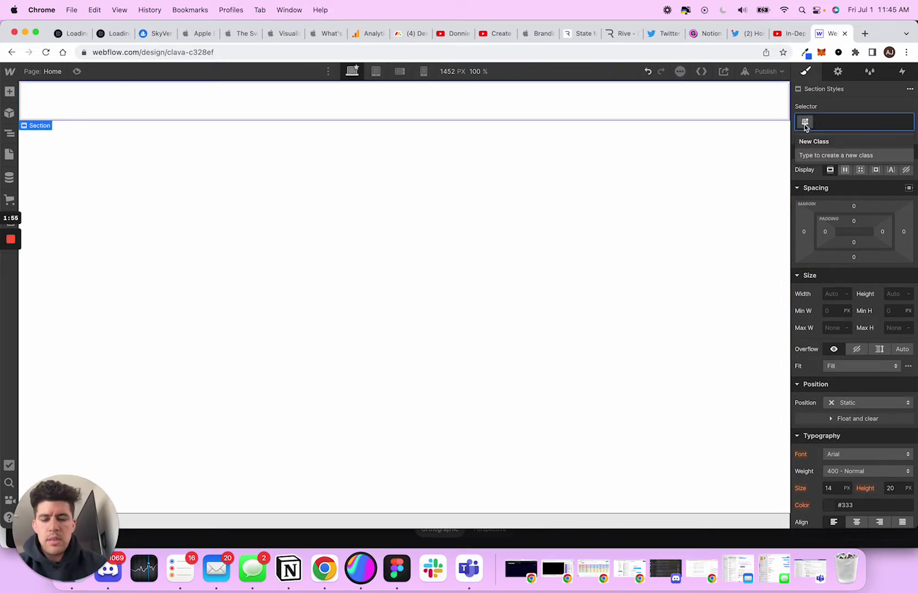
text(Section / H)
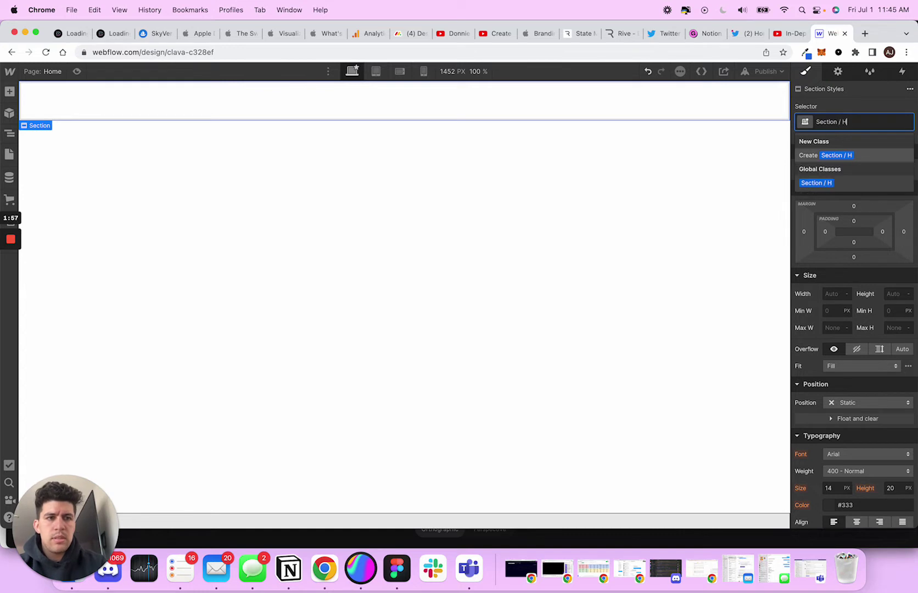
text(ero)
key(Return)
Set the hero section's height to 100 VH
click(892, 294)
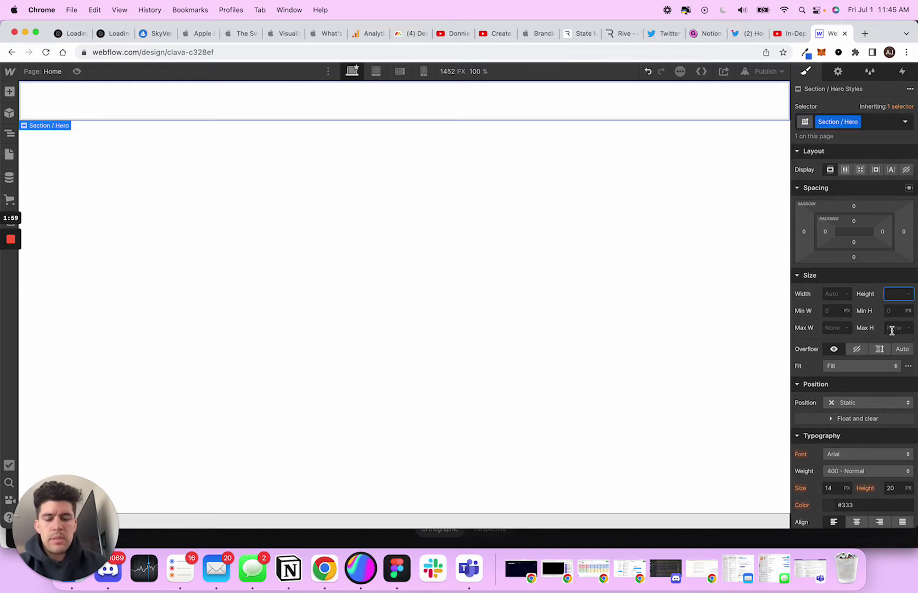
text(100vh)
key(Return)
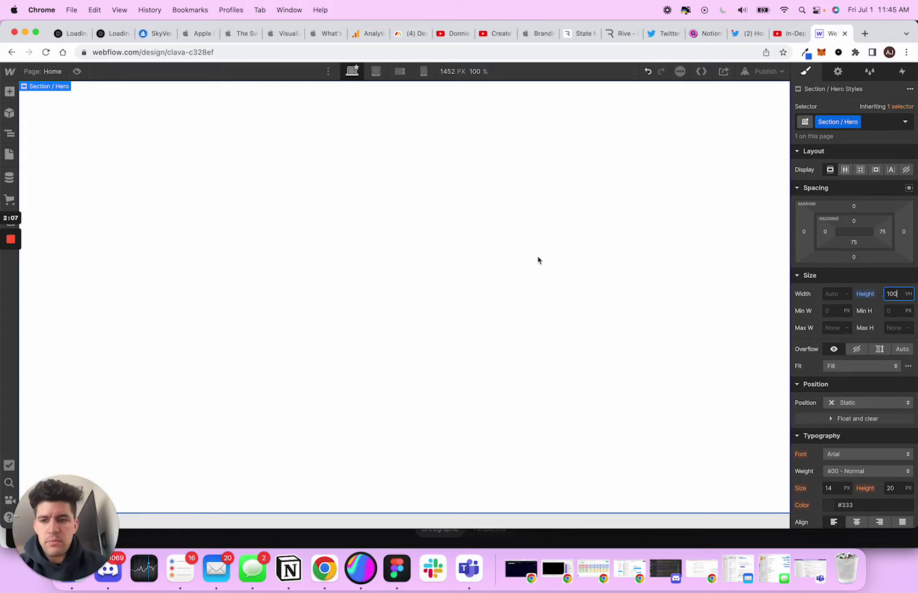
Switch to Spline, copy the frame's background color code 121316, and return to Webflow in Chrome
click(366, 576)
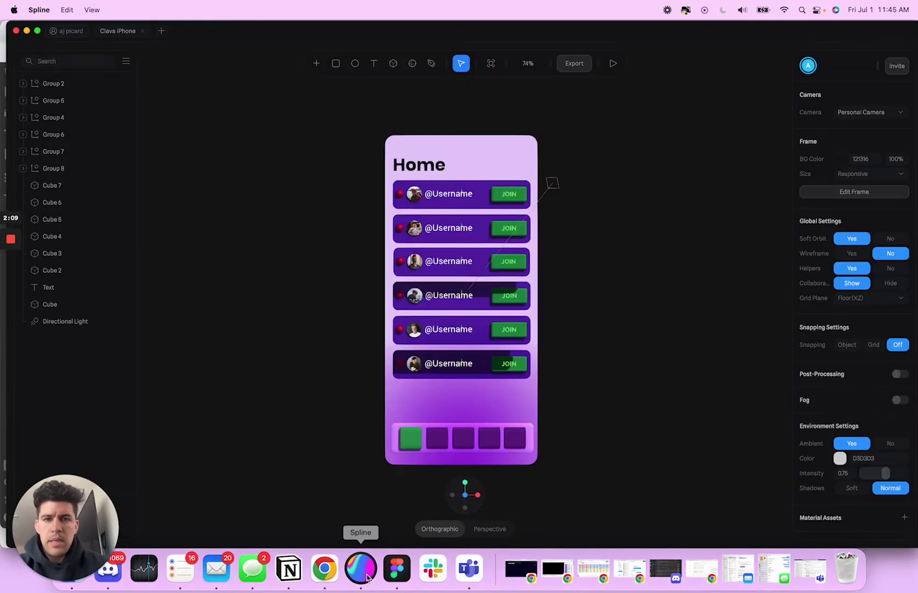
double_click(862, 158)
key(super+c)
key(super+Tab)
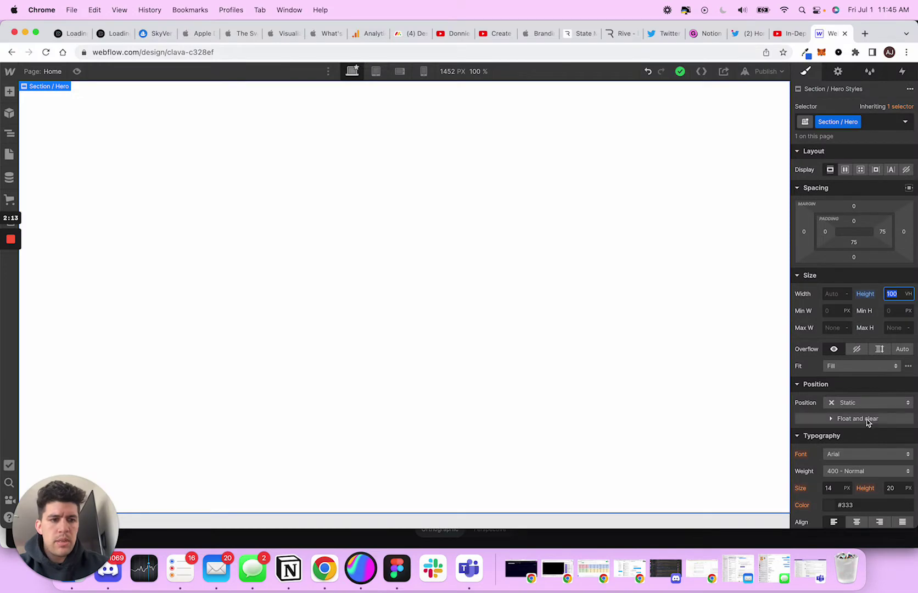
Set the hero section's background color to the copied #121316
scroll(860, 428, down, 2)
click(852, 456)
double_click(851, 456)
scroll(840, 296, up, 2)
scroll(864, 371, down, 10)
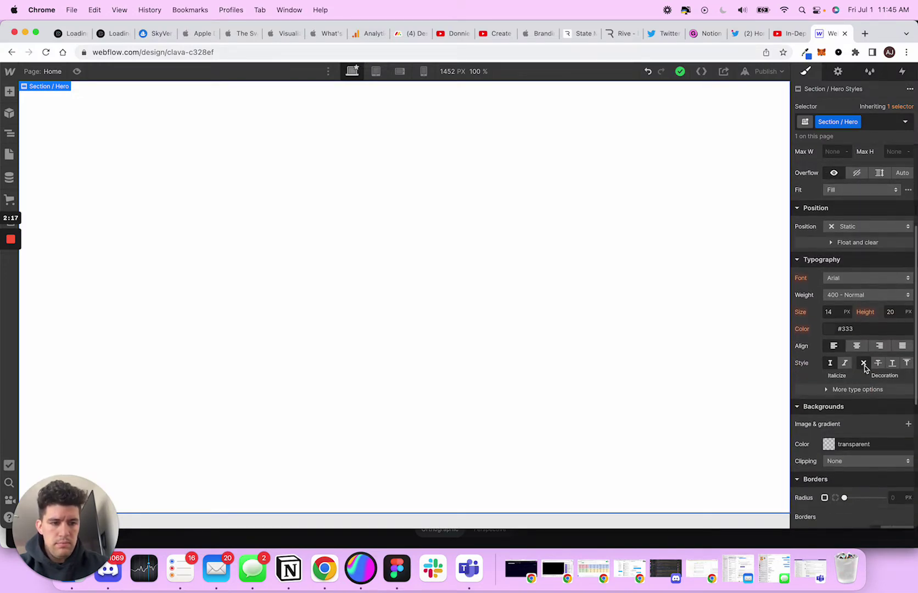
double_click(855, 239)
key(super+v)
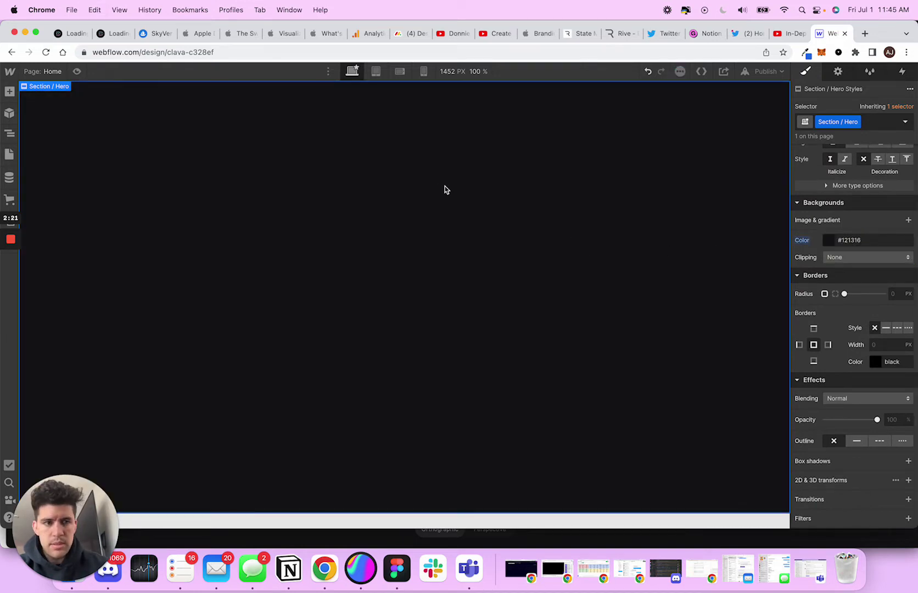
scroll(850, 232, up, 5)
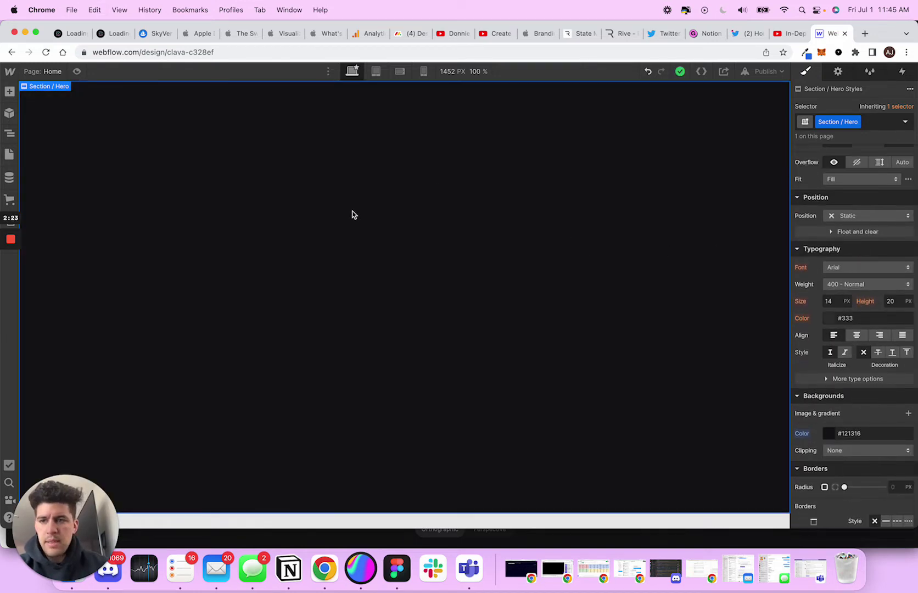
key(super+k)
text(s)
key(Escape)
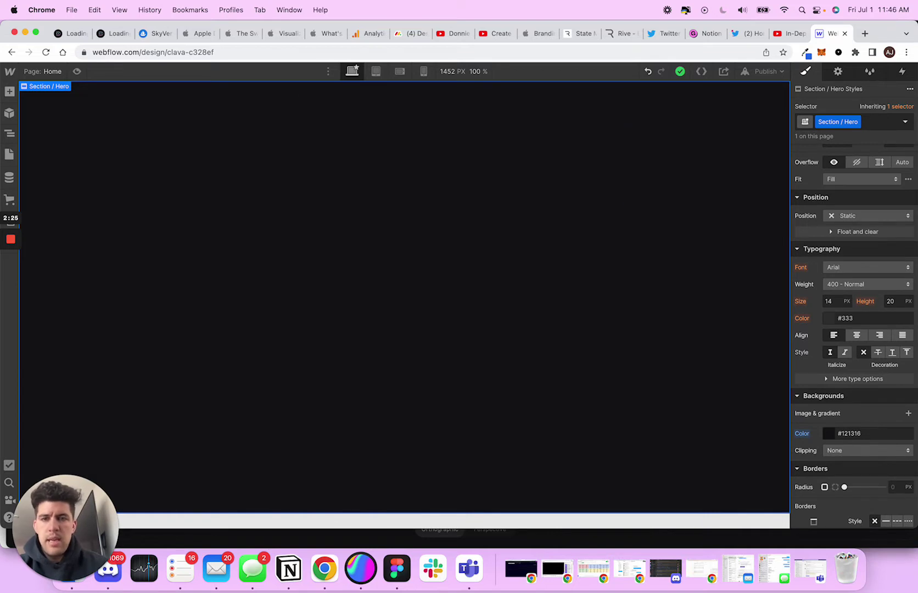
Add a div block inside the hero section
key(super+k)
text(div)
key(Return)
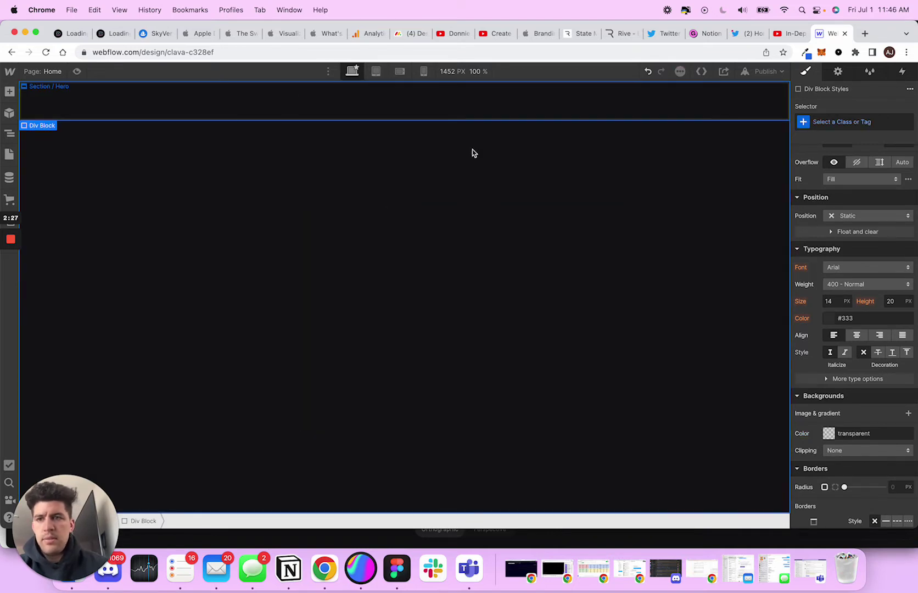
Assign the new class "Div / Parent / Hero" to the div block in the hero section
click(806, 124)
text(Hero)
key(BackSpace)
text(Div / Parent / Hero)
key(Return)
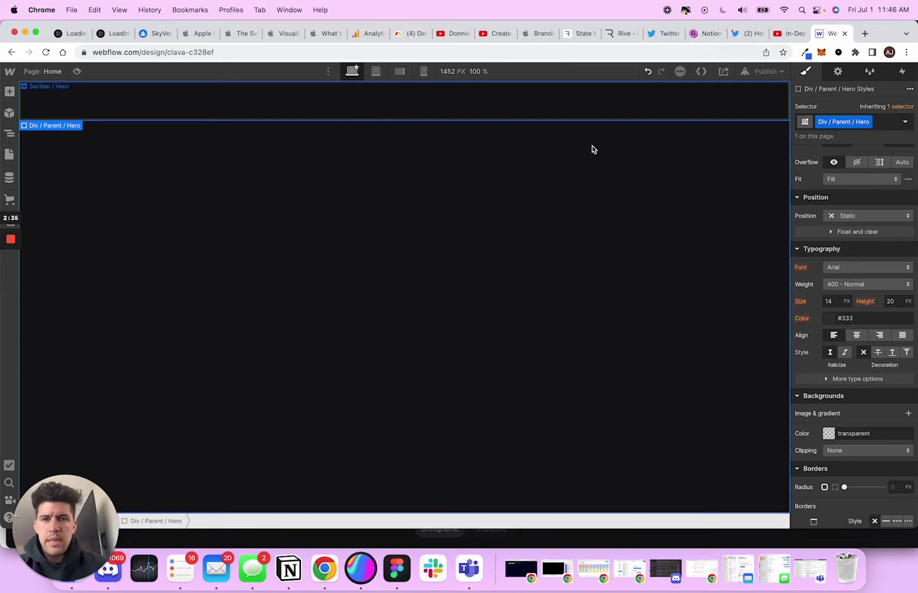
Give the parent div 100% height and a 980 px maximum width, and center it horizontally with auto side margins
scroll(866, 254, up, 5)
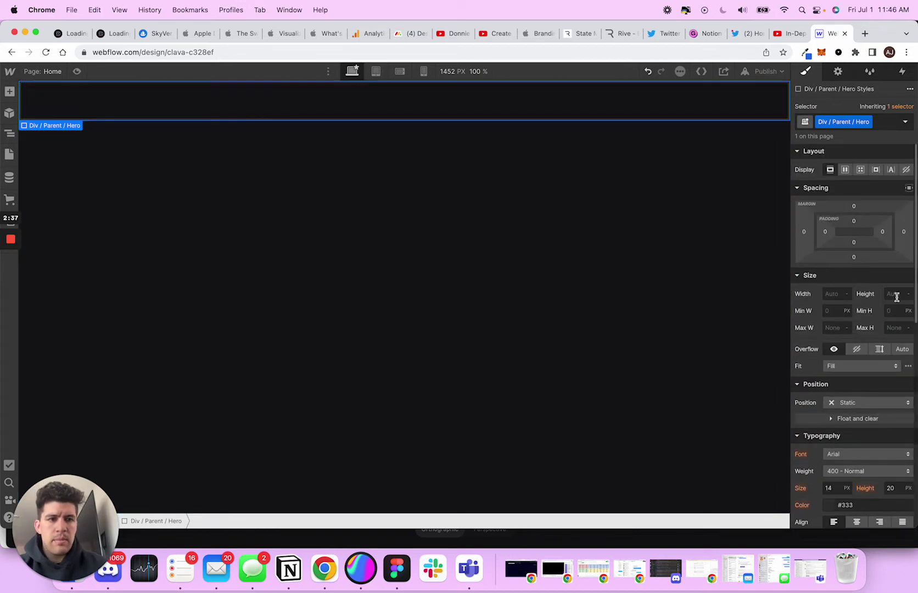
click(896, 295)
text(100%)
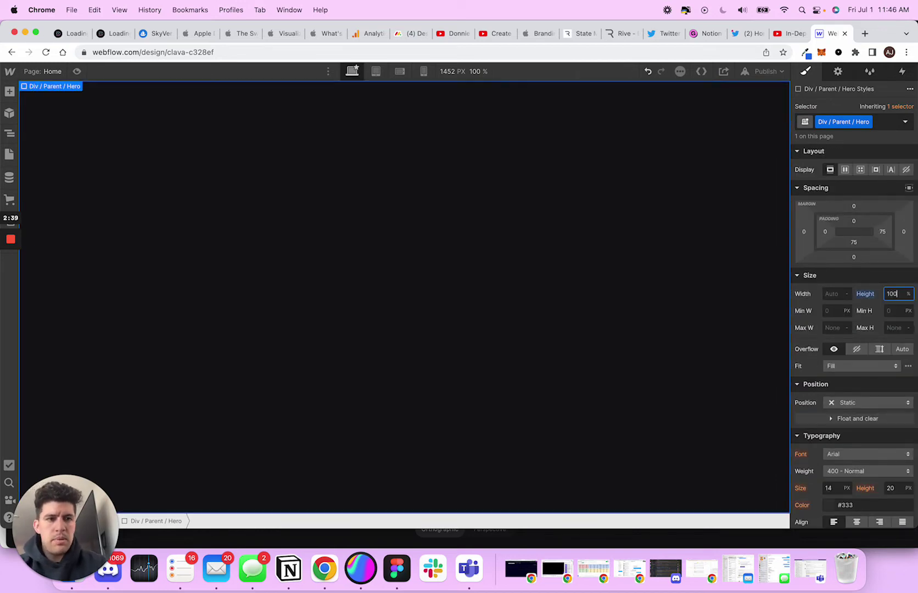
click(834, 327)
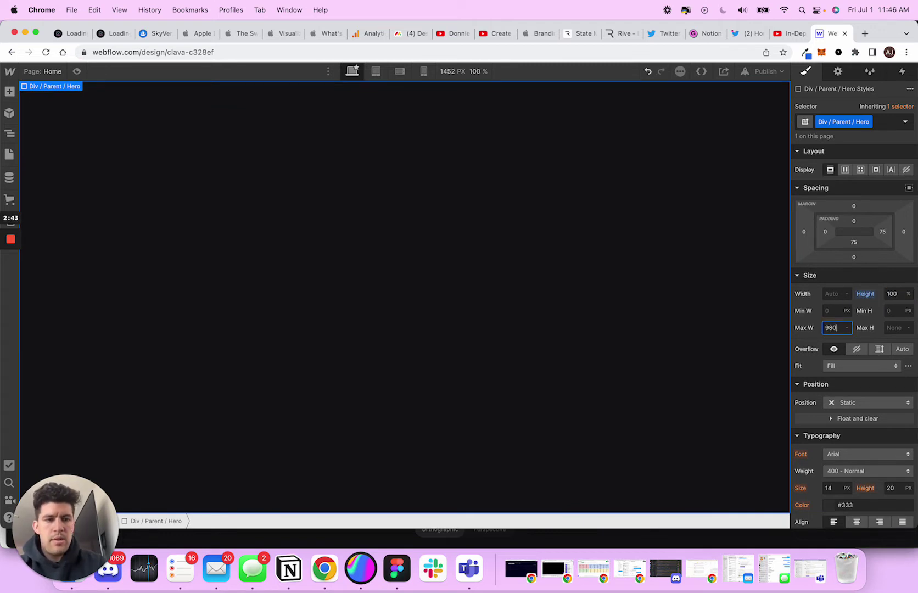
text(980)
key(Return)
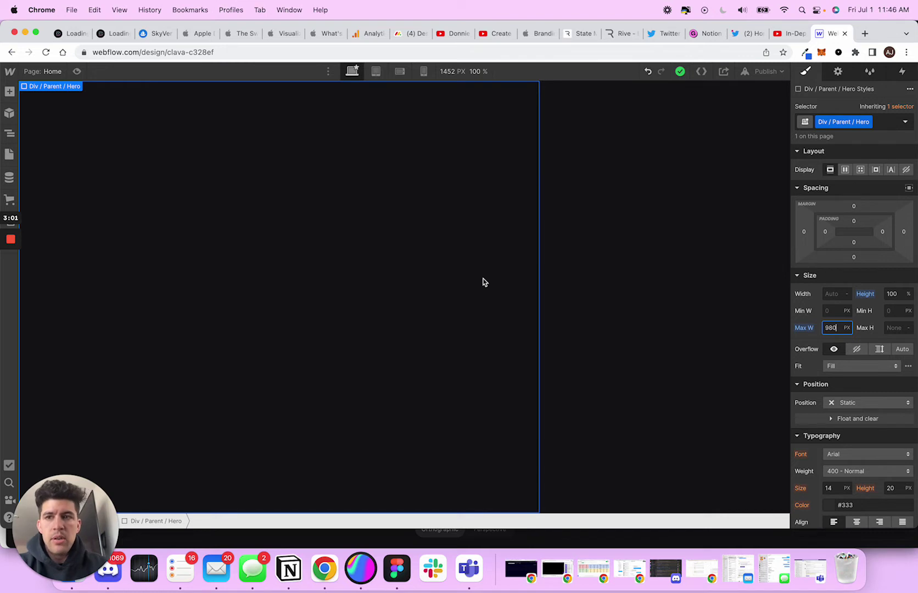
click(908, 189)
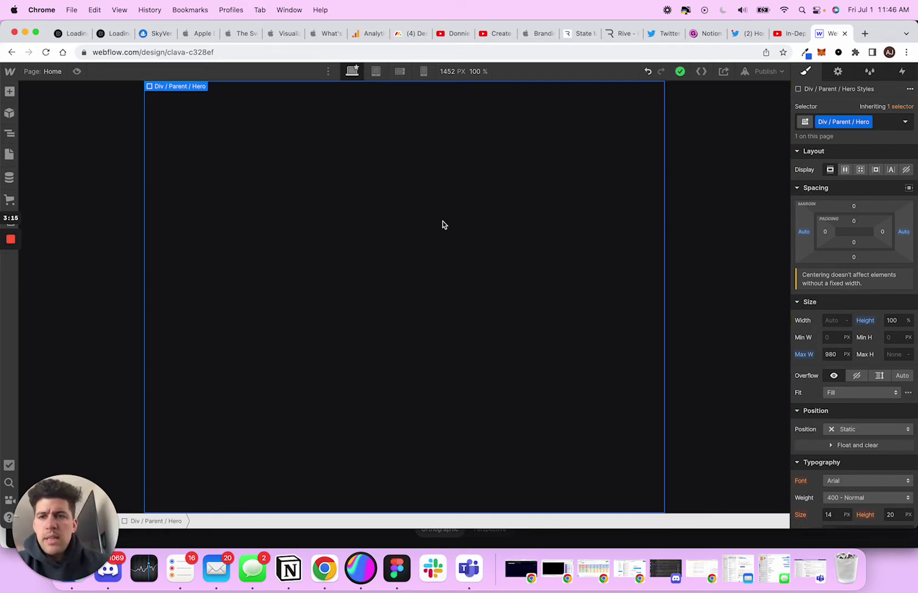
Add a grid inside the parent div and reduce it to two columns and one row
key(super+e)
text(grid)
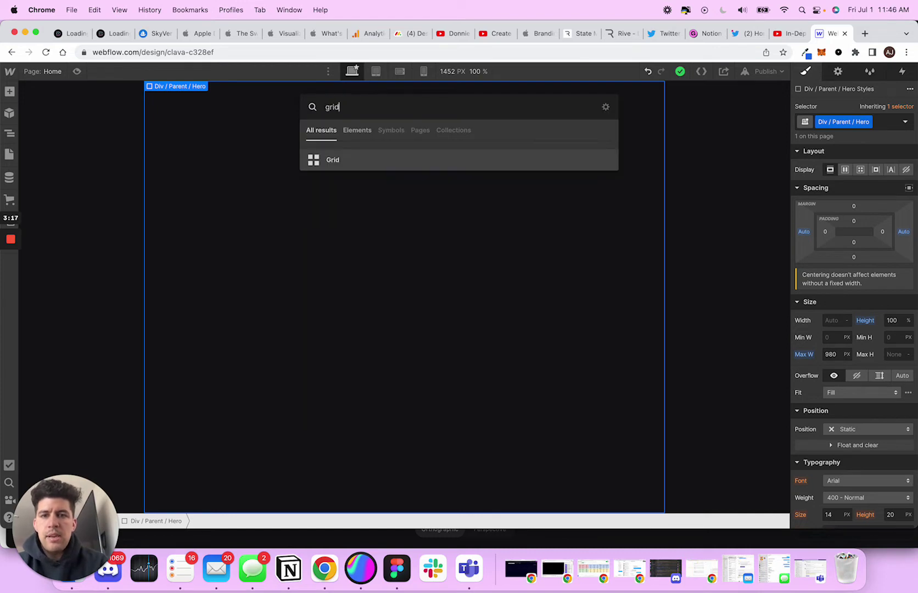
key(Return)
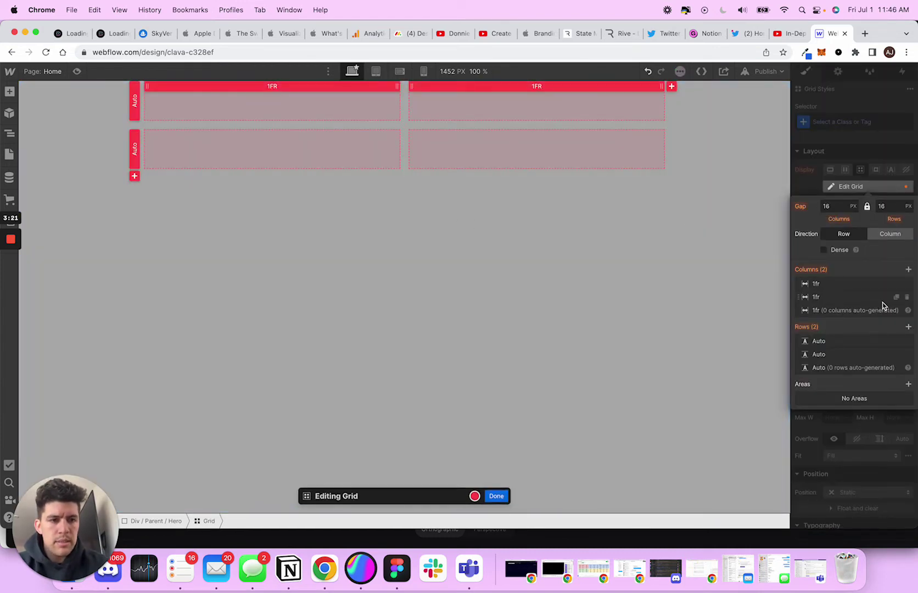
click(907, 354)
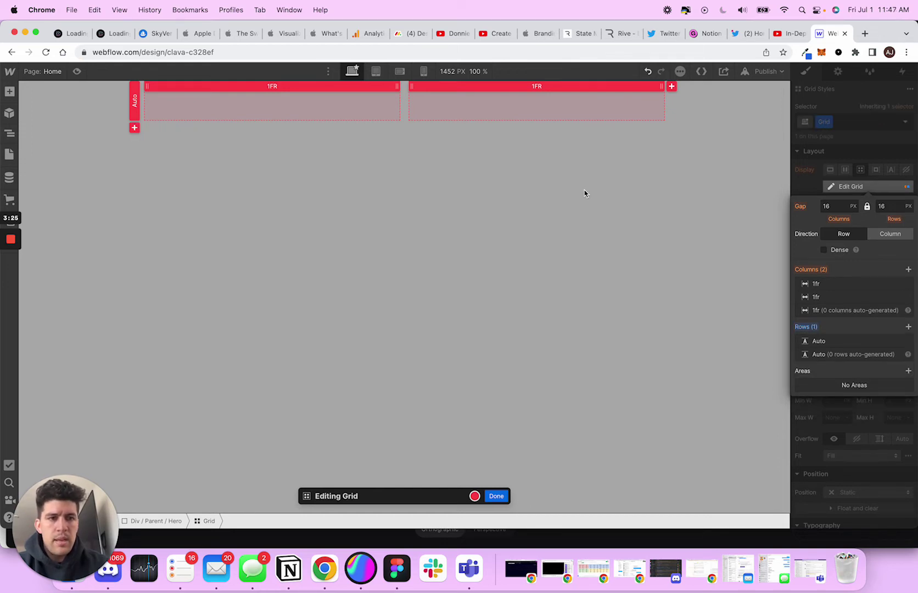
click(906, 149)
Rename the grid's class to "Grid / Container / Hero"
double_click(821, 122)
text(Grid)
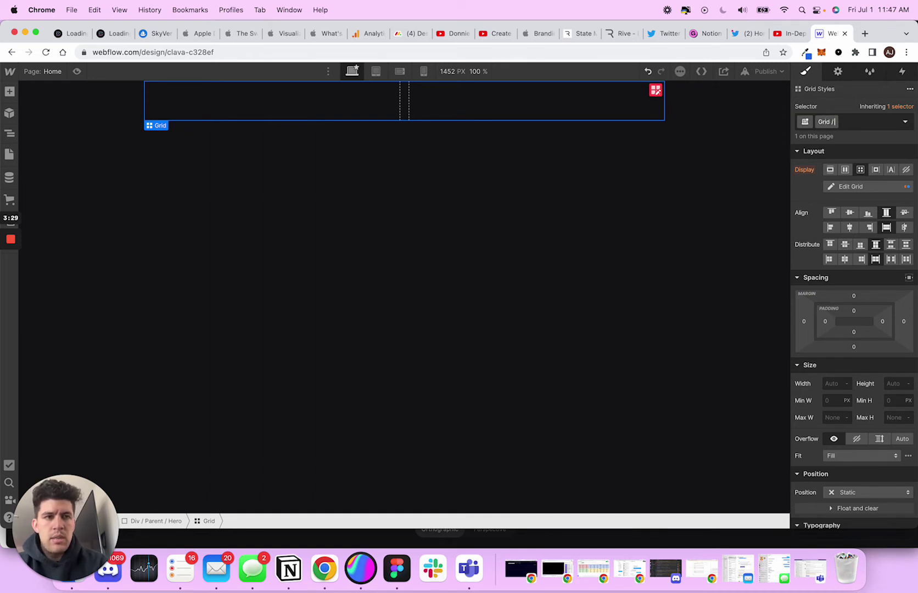
key(BackSpace)
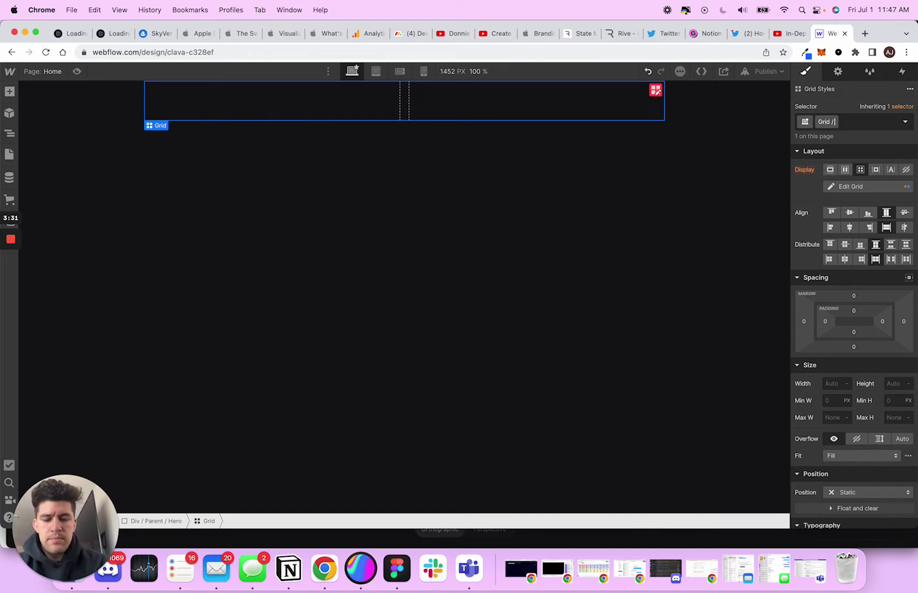
text(Container / Hero)
key(Return)
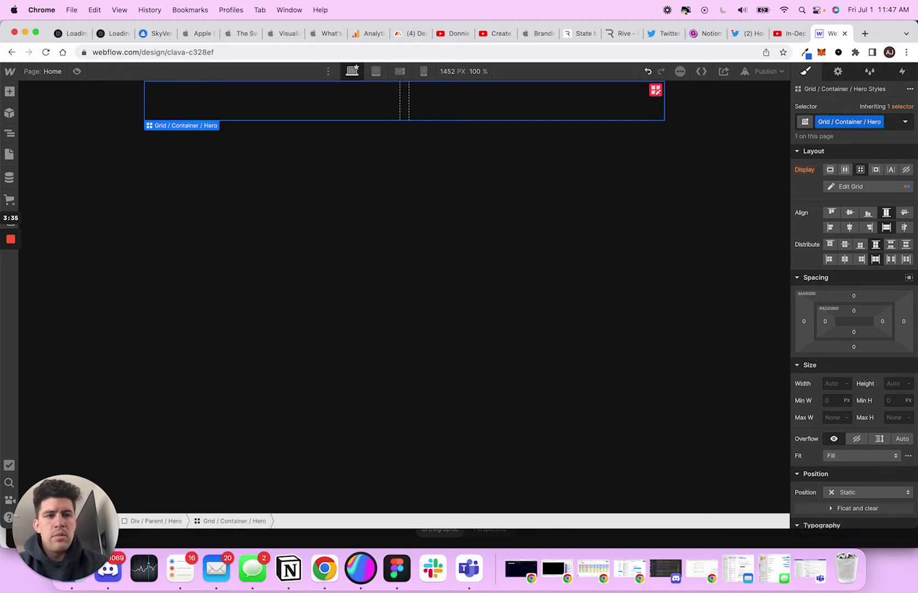
Make the parent div a vertical flex layout with its content centered on both axes
key(Escape)
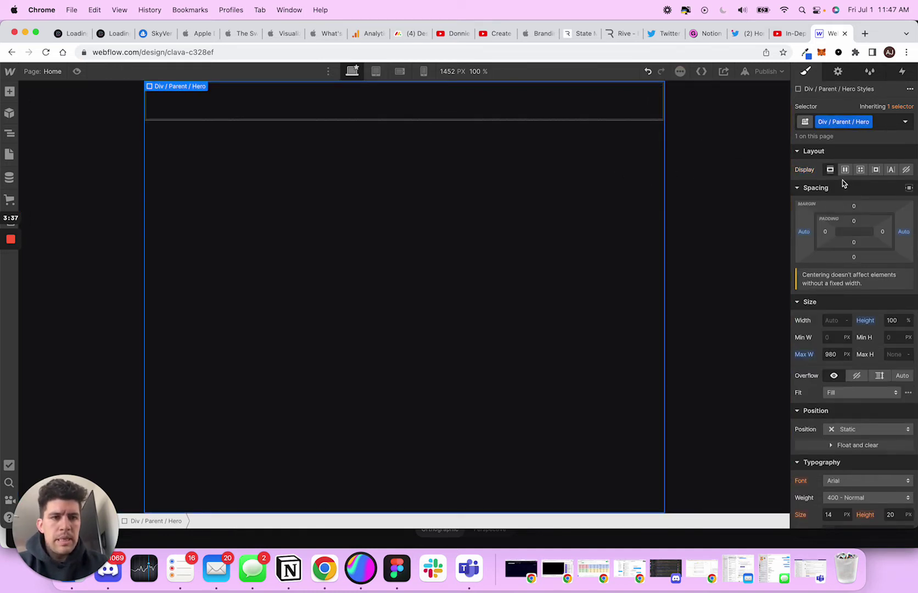
click(845, 170)
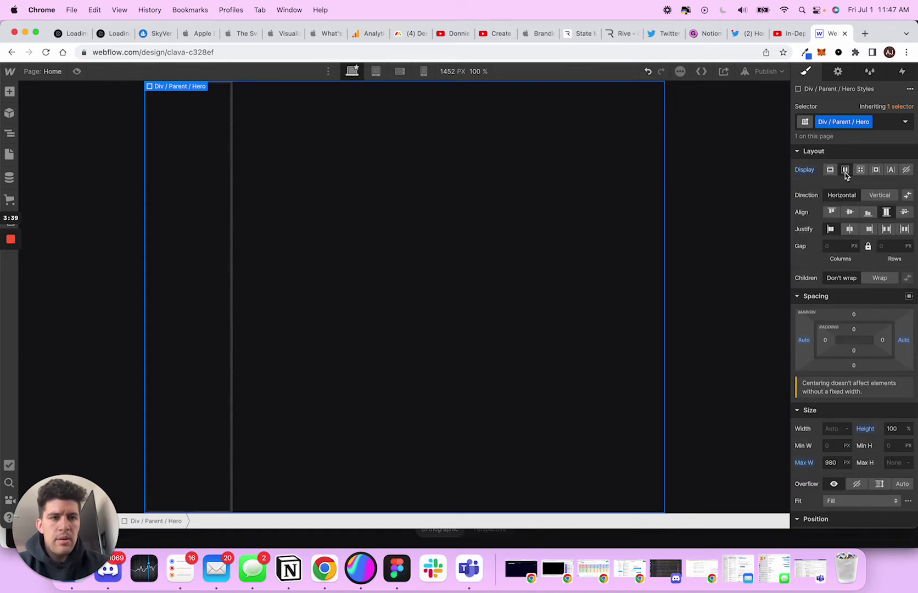
click(878, 196)
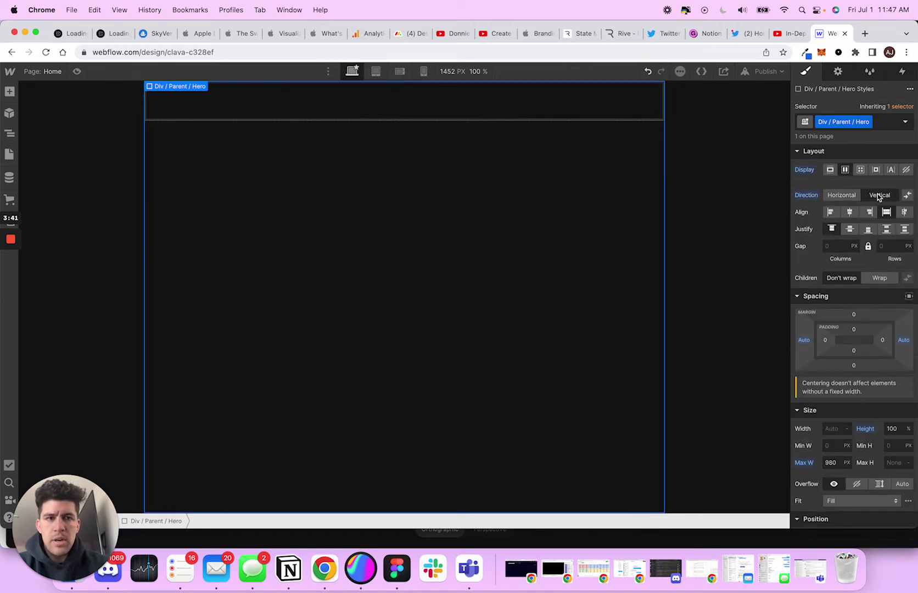
click(849, 214)
click(851, 229)
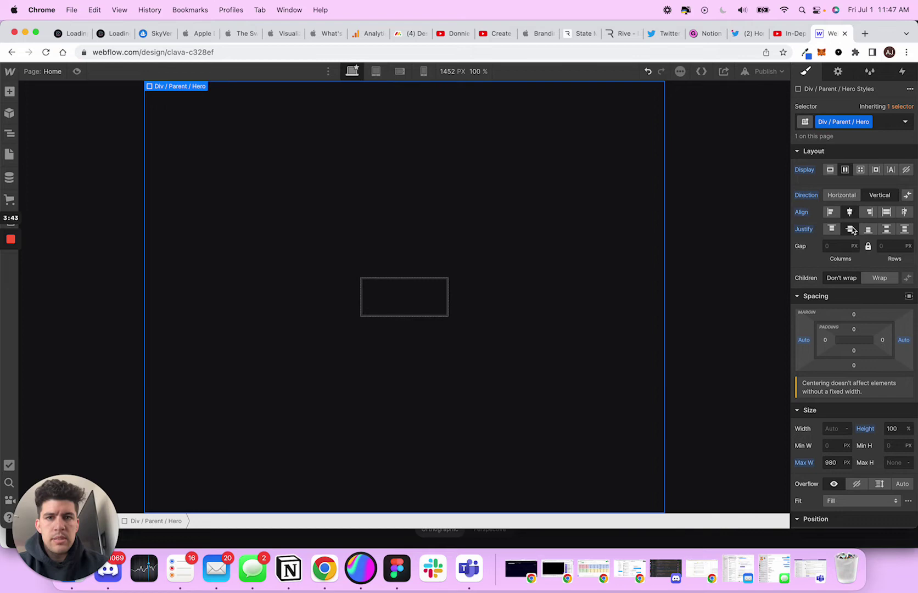
Add a div block in the first cell of the hero grid
click(421, 299)
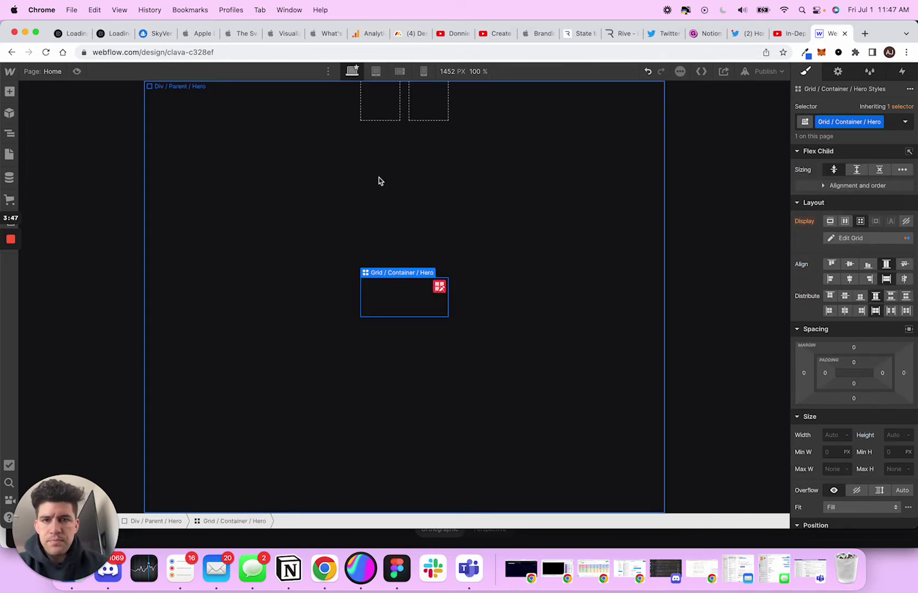
click(485, 205)
click(422, 303)
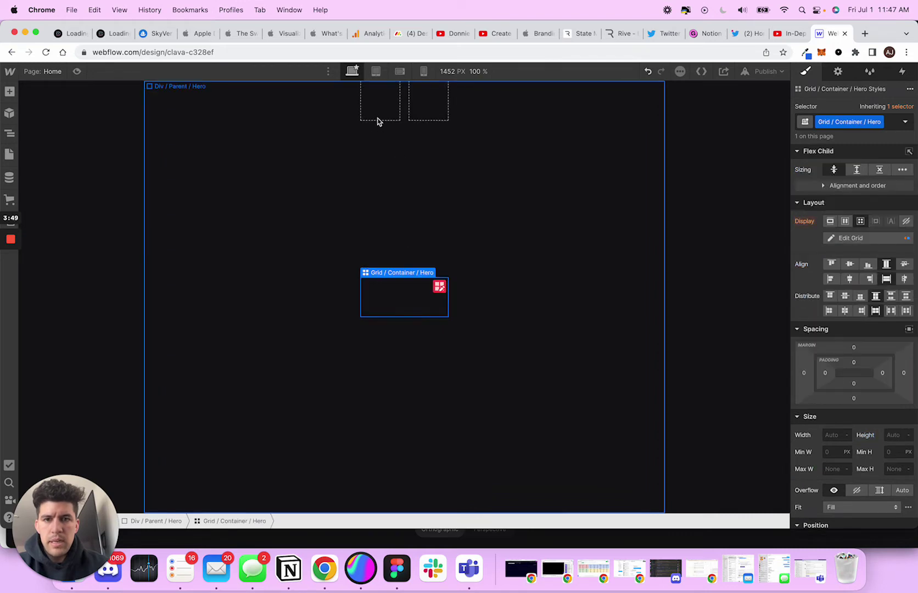
key(super+e)
text(div)
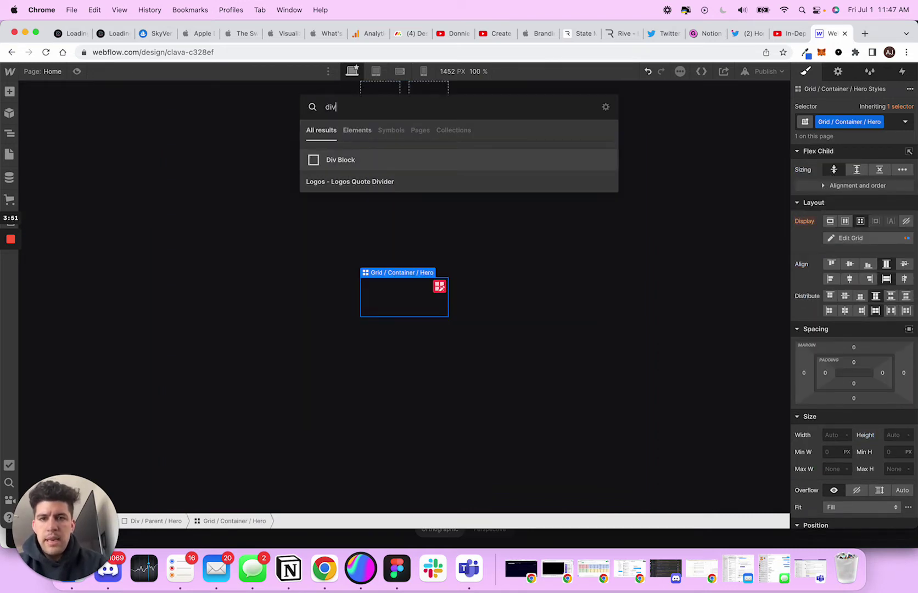
key(Return)
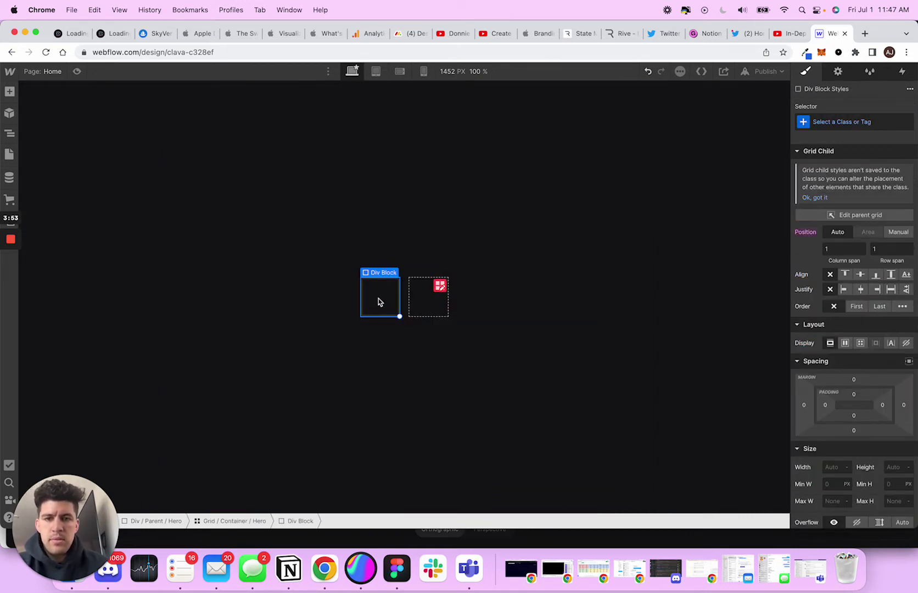
Assign the new class "Div / Grid / Content" to the div block in the first grid cell
click(801, 122)
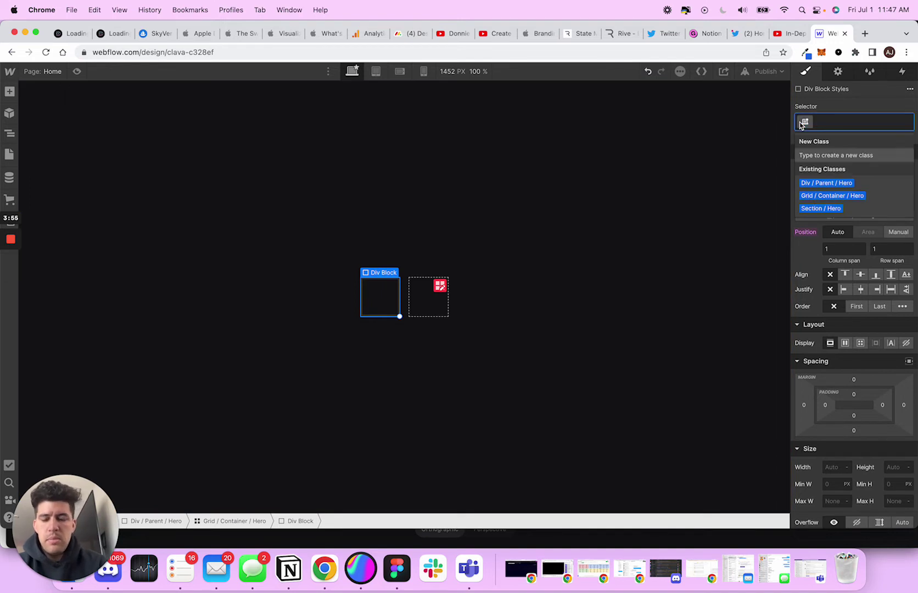
text(Gri)
key(BackSpace)
key(BackSpace)
text(Div / Gri)
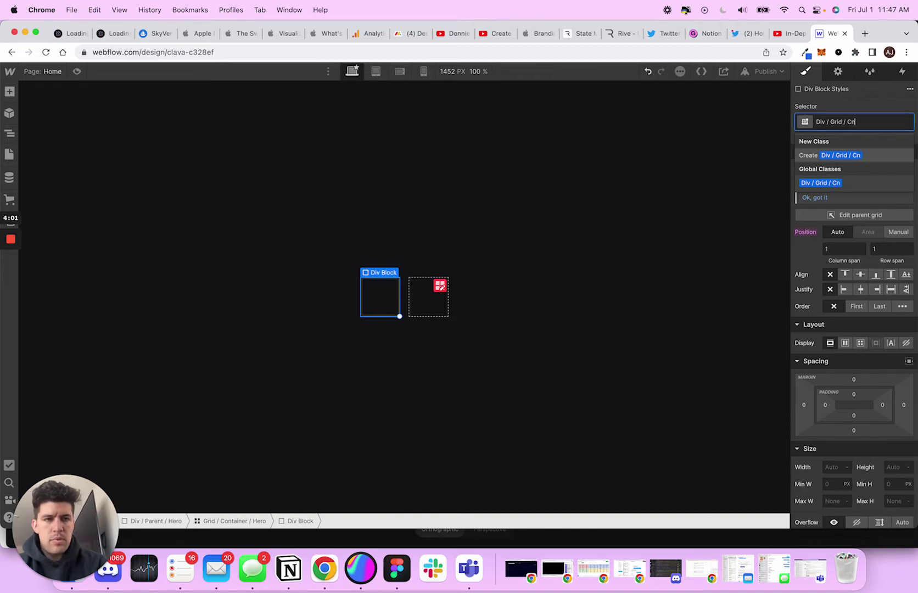
text(d / Content)
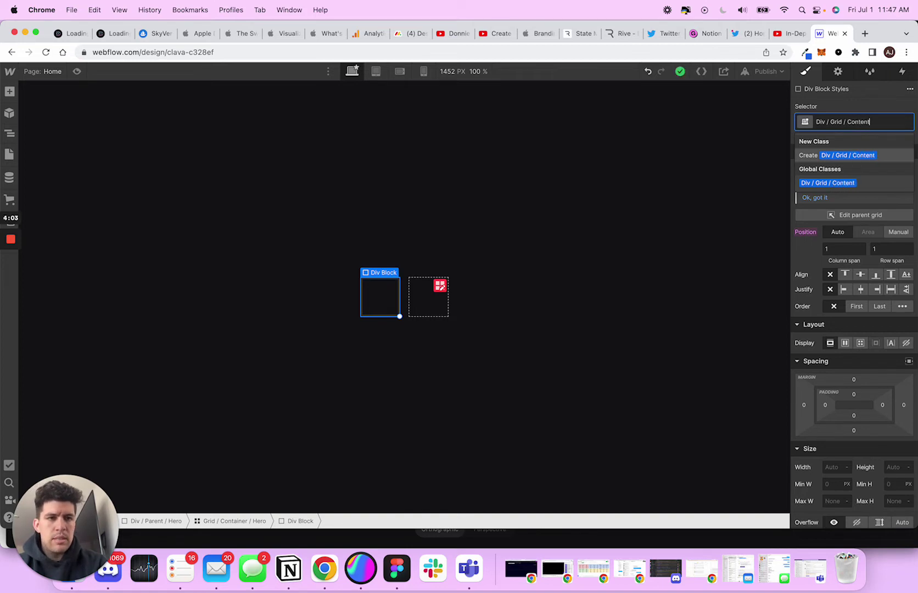
key(Return)
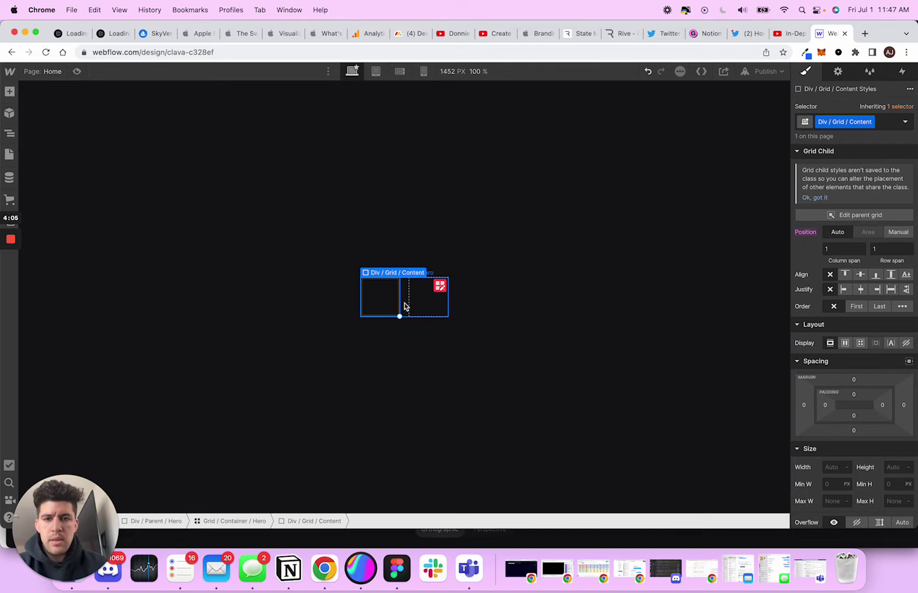
Add another div block in the second cell of the hero grid
click(429, 302)
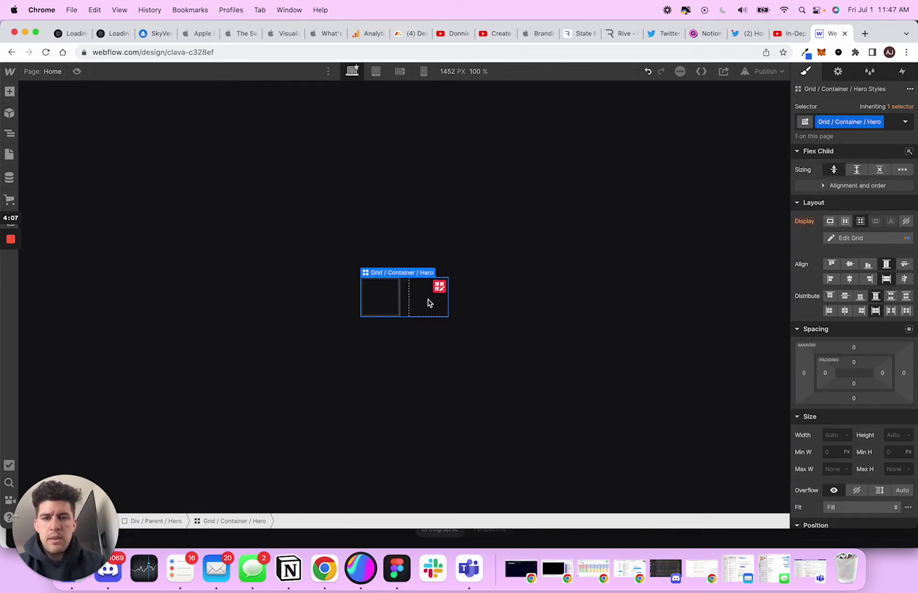
key(super+e)
text(div)
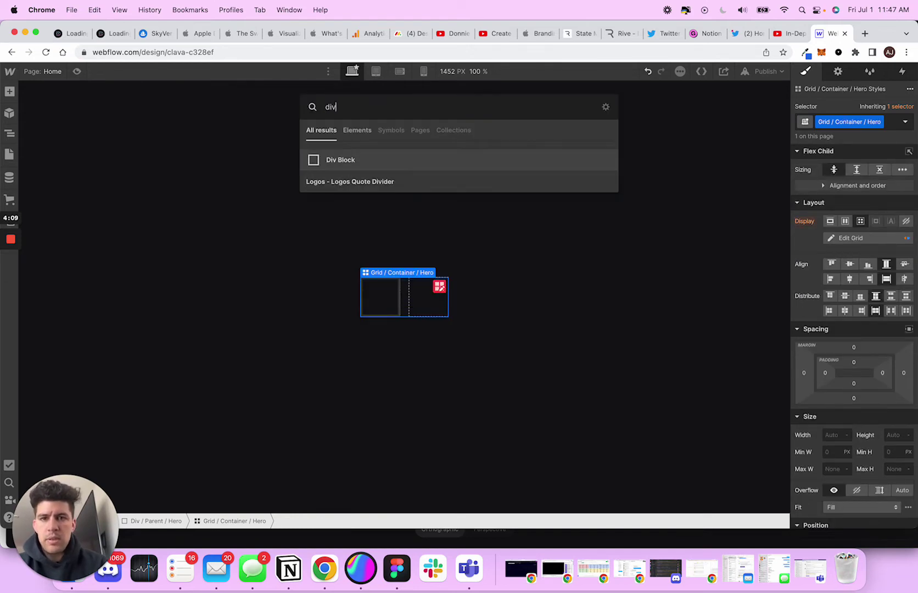
key(Return)
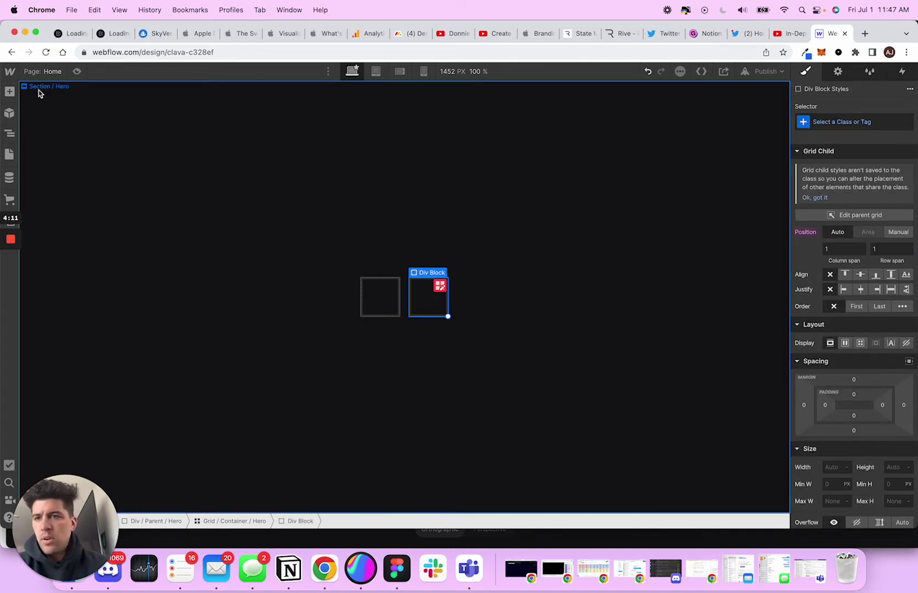
Assign the new class "Div / Grid / Spline" to the div block in the second grid cell
click(804, 123)
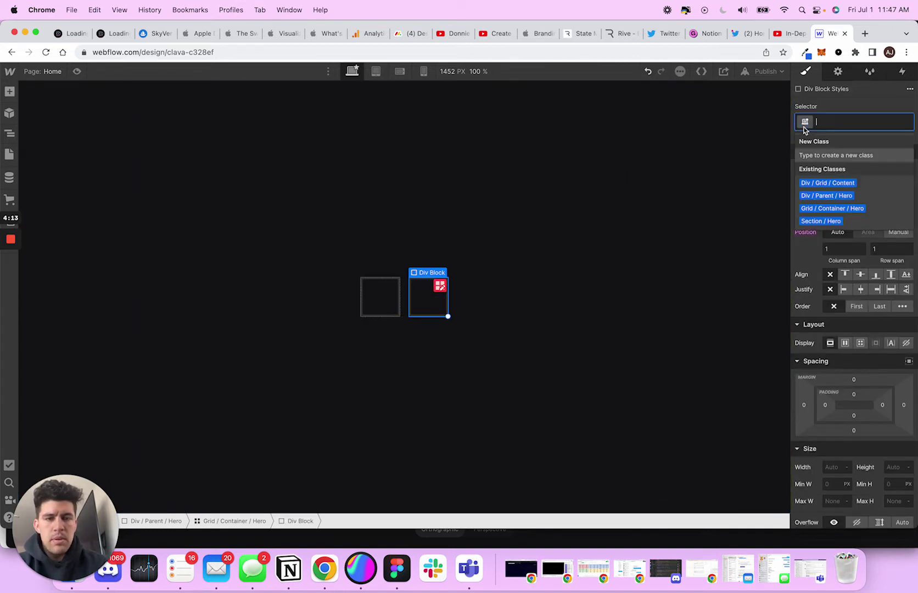
text(Div / Grid / )
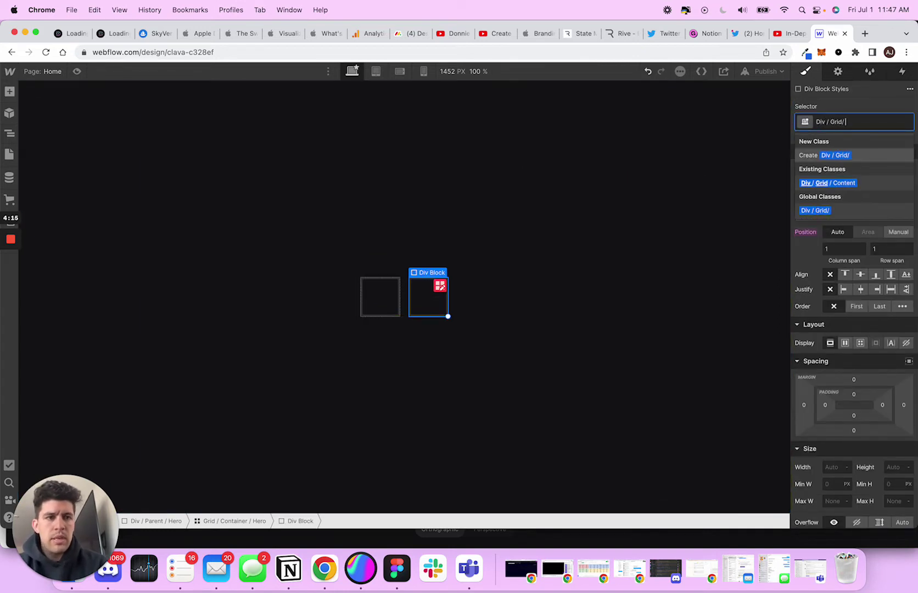
text(Spline)
key(Return)
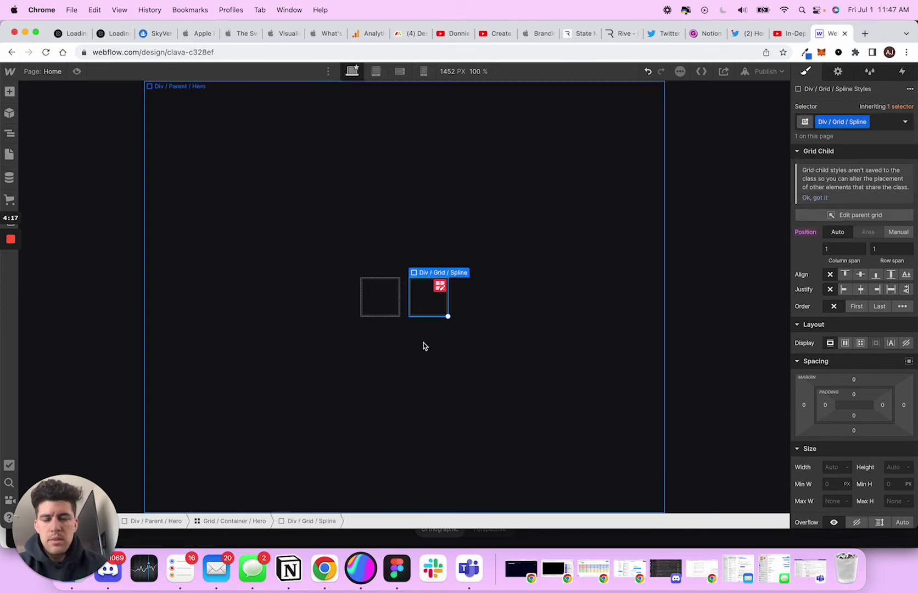
Add an H1 heading inside the content div in the first grid cell
click(405, 309)
click(387, 305)
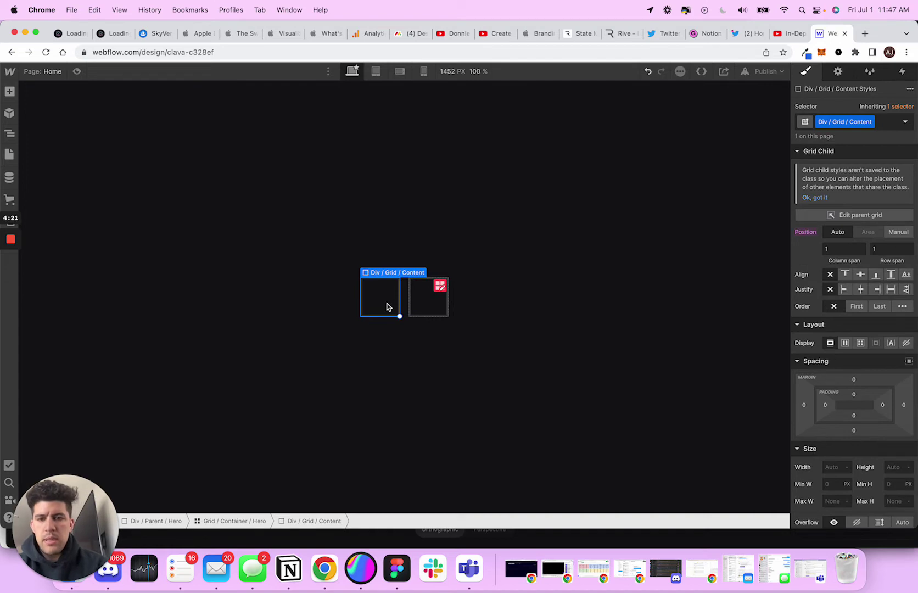
key(super+e)
text(head)
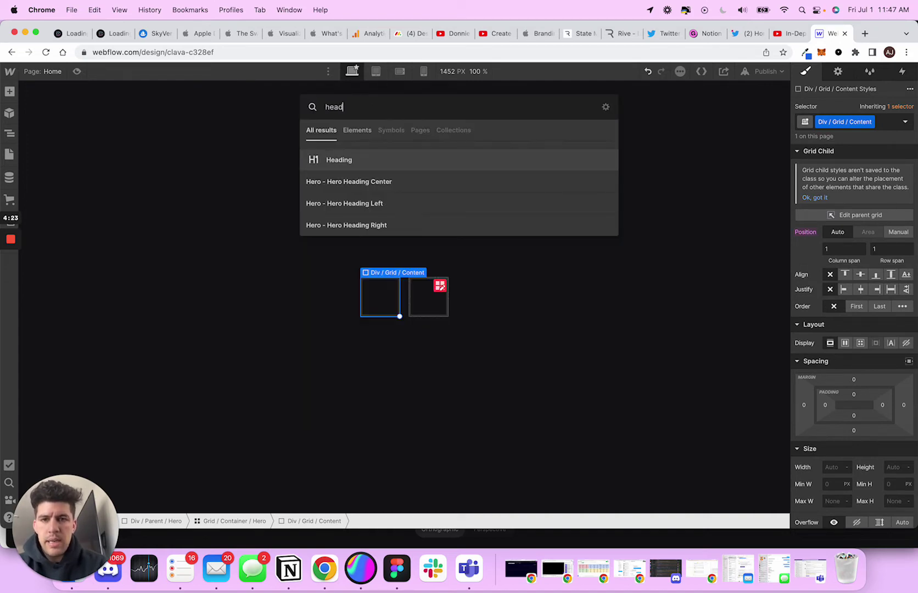
key(Return)
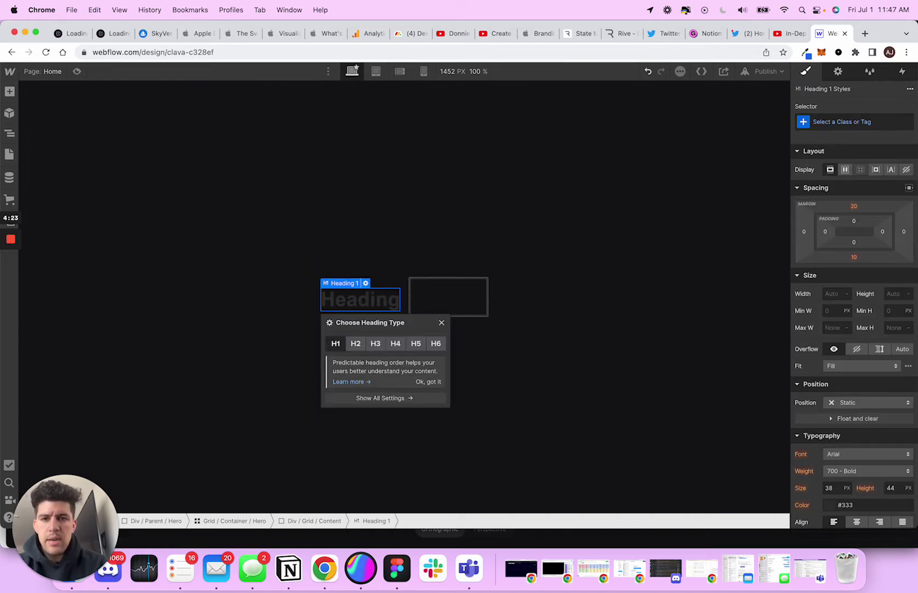
Assign the new class "H1" to the heading in the content div
click(801, 121)
text(Head)
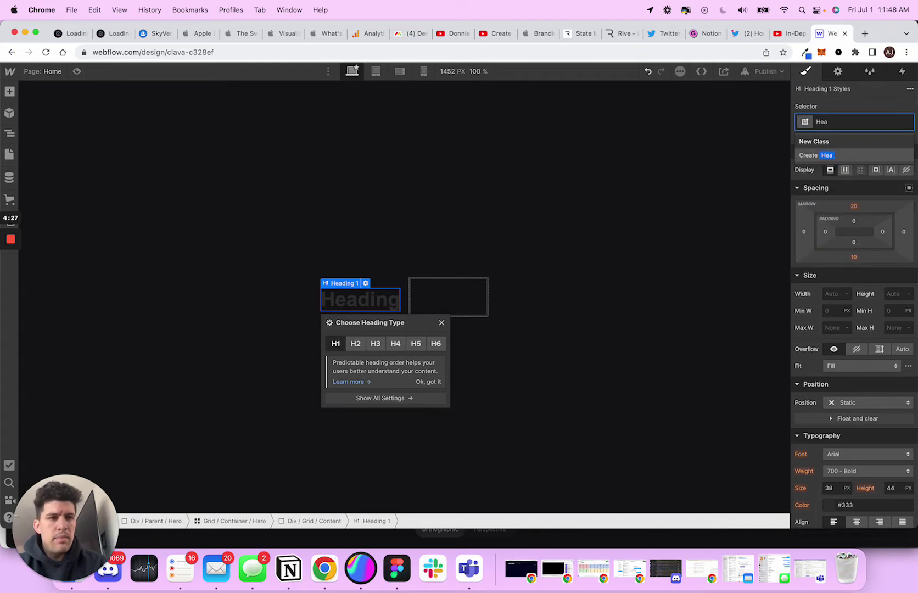
key(BackSpace)
key(BackSpace)
key(BackSpace)
text(Header /)
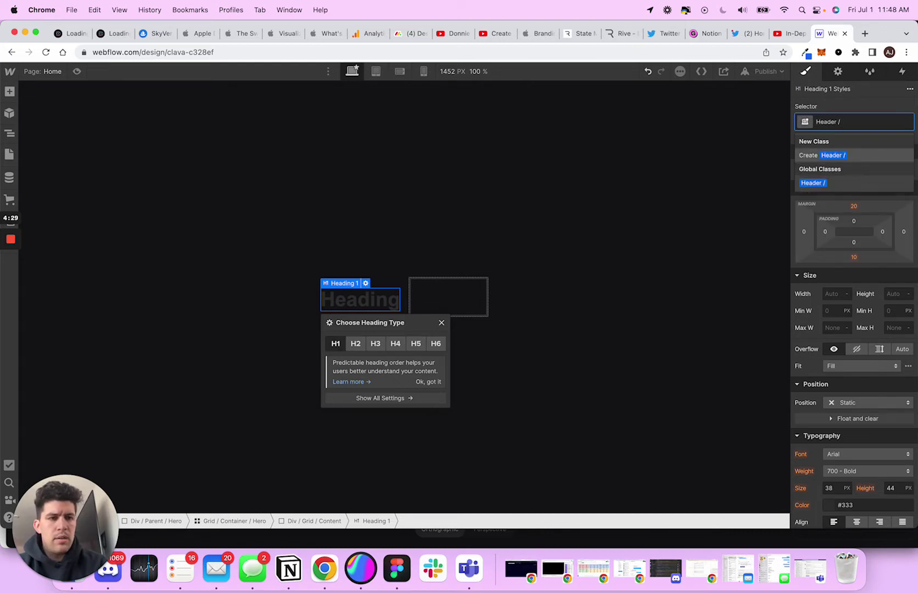
key(BackSpace)
key(BackSpace)
key(BackSpace)
key(BackSpace)
key(BackSpace)
key(BackSpace)
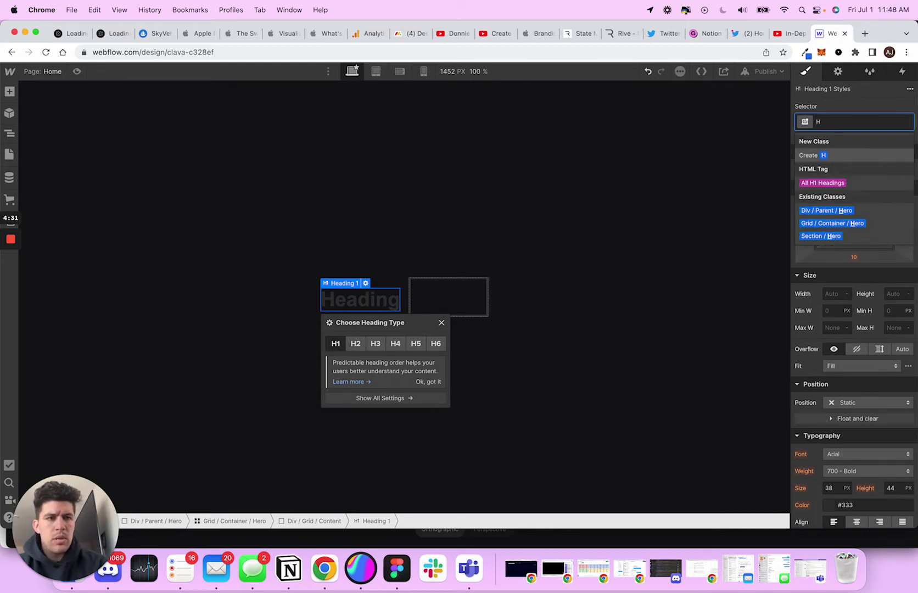
text(h1)
key(Return)
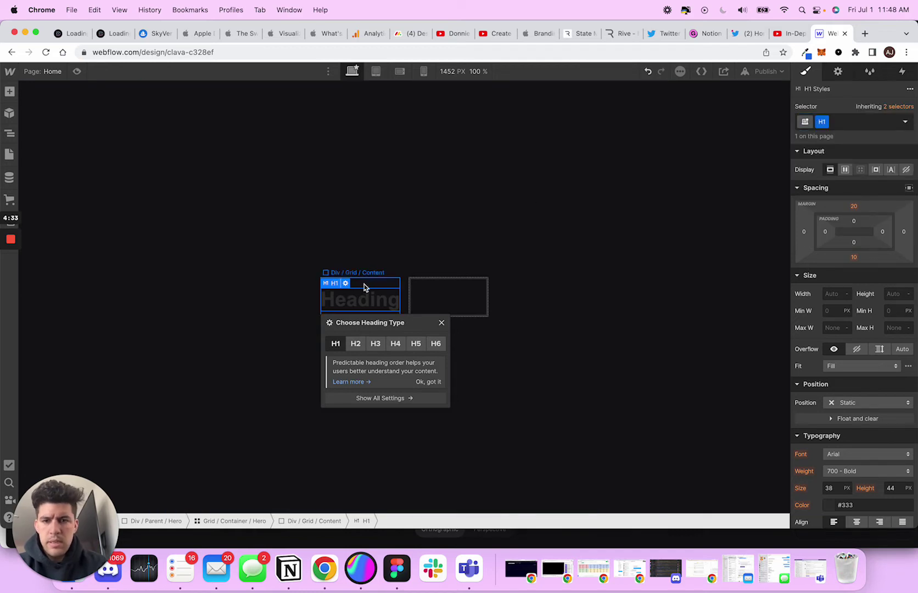
Add a second heading below the first one in the content div
click(367, 285)
key(super+e)
text(head)
key(Return)
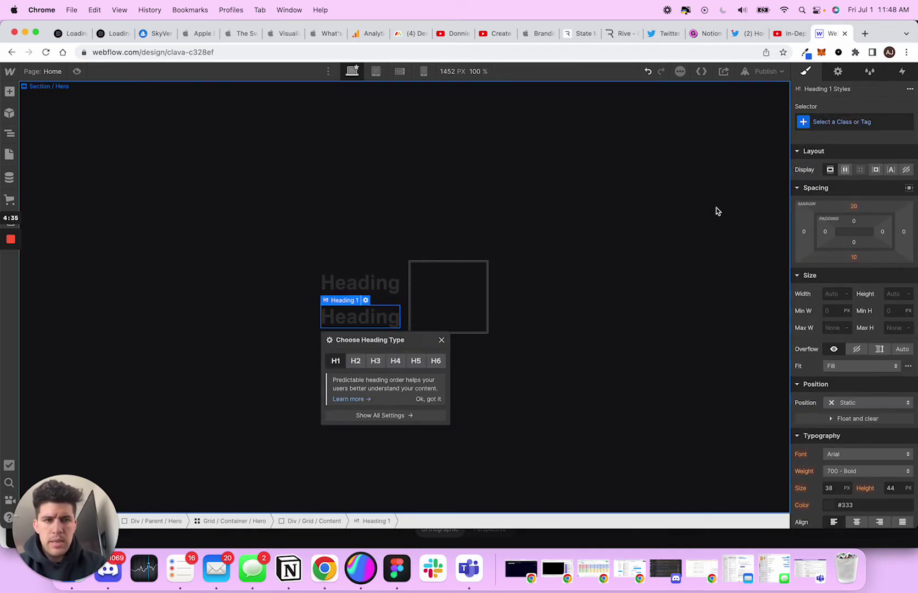
Assign the new class "H3" to the second heading
key(super+Return)
text(Sbuhead)
key(BackSpace)
key(BackSpace)
text(ub)
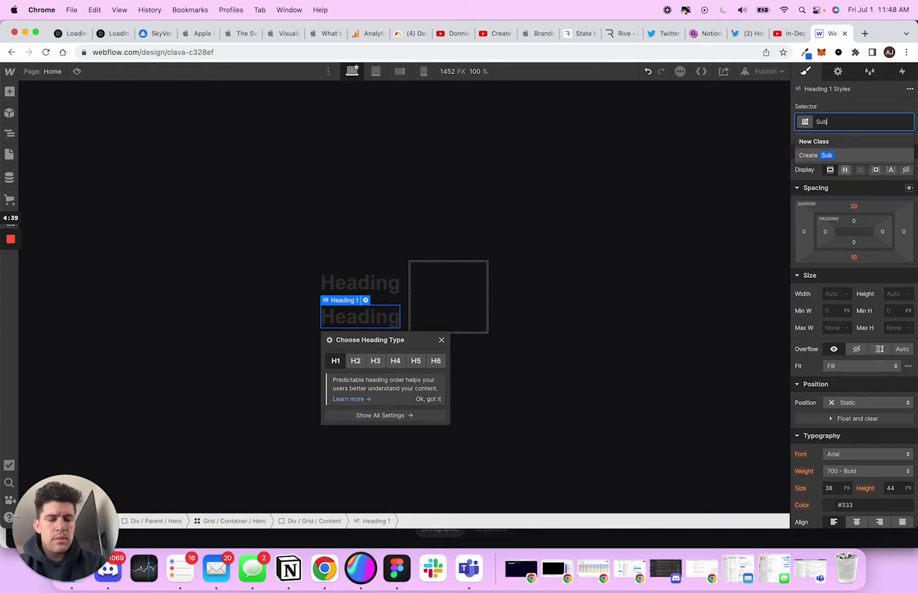
key(BackSpace)
key(BackSpace)
key(BackSpace)
text(h)
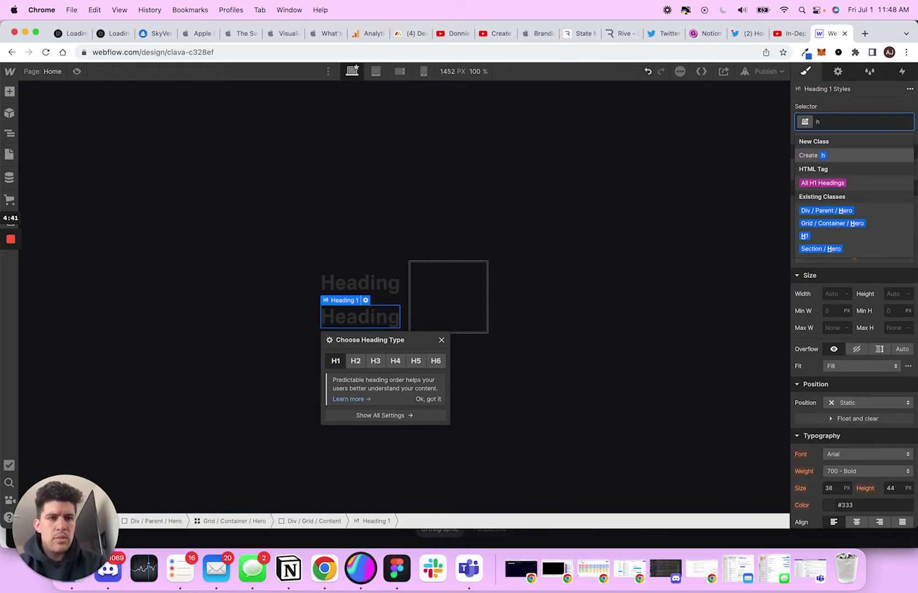
key(BackSpace)
text(H3)
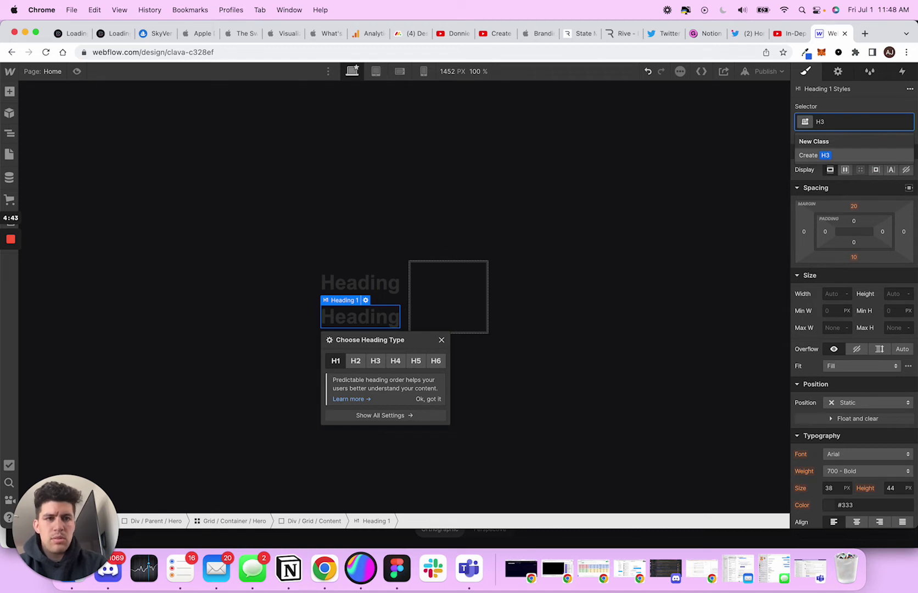
key(Return)
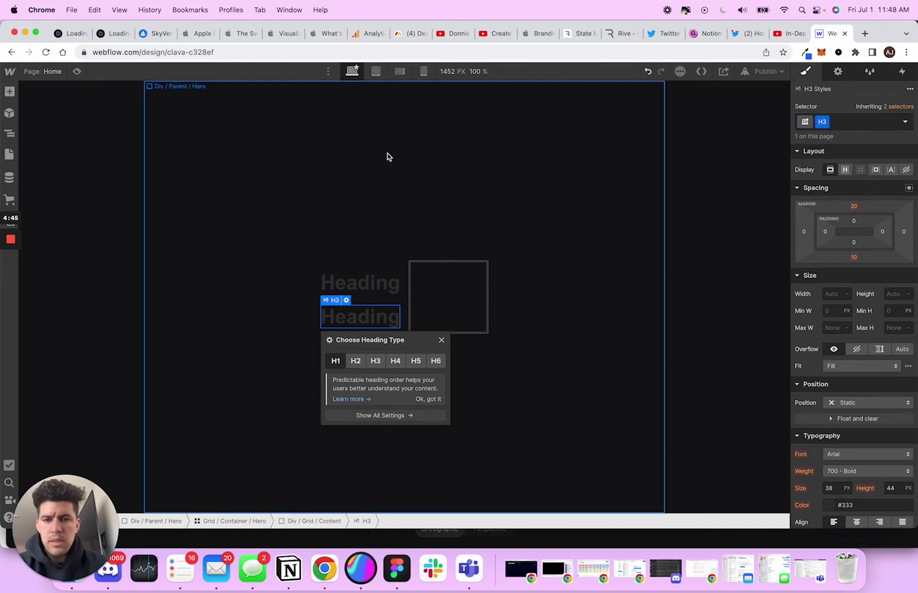
Set the font of the upper heading with class H1 to system-ui
click(363, 277)
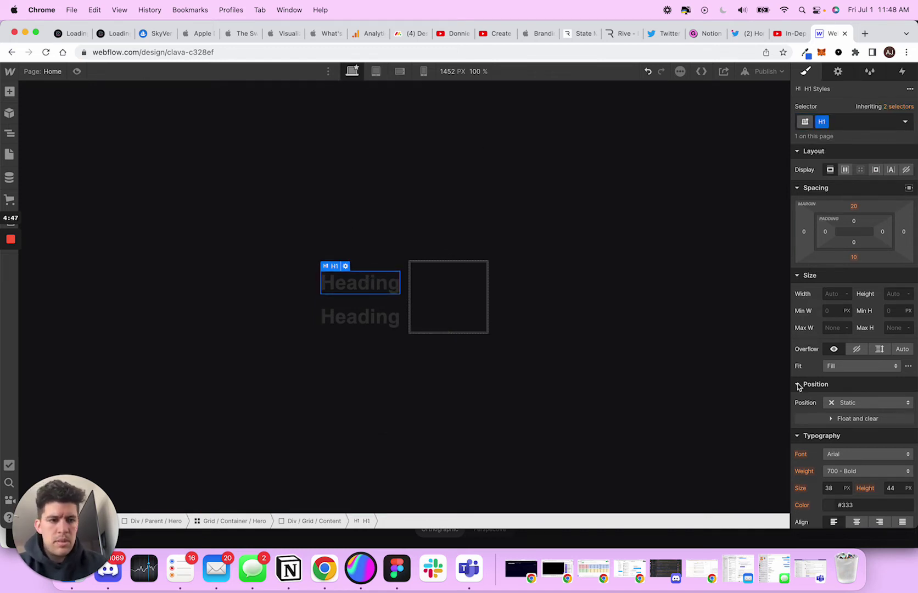
scroll(802, 357, down, 4)
click(837, 295)
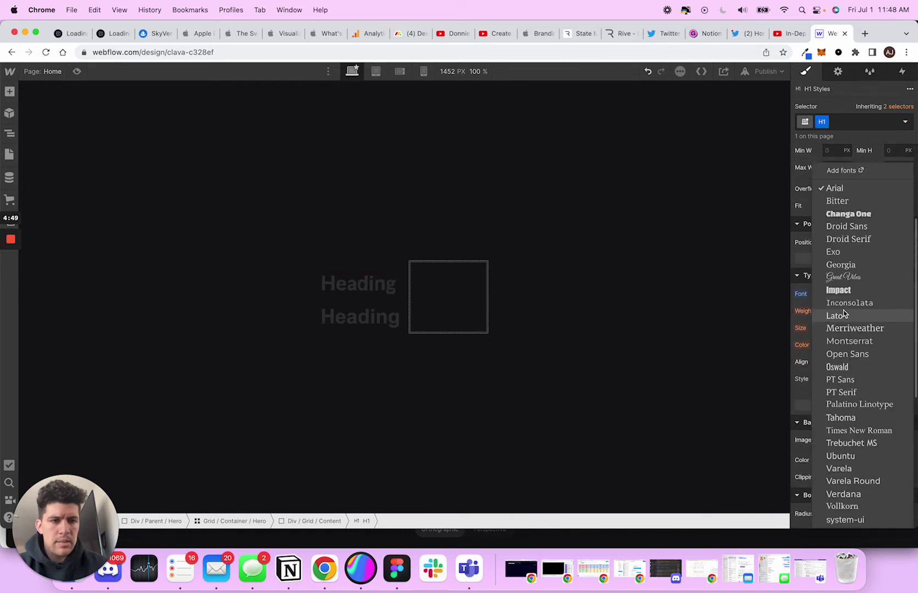
click(860, 519)
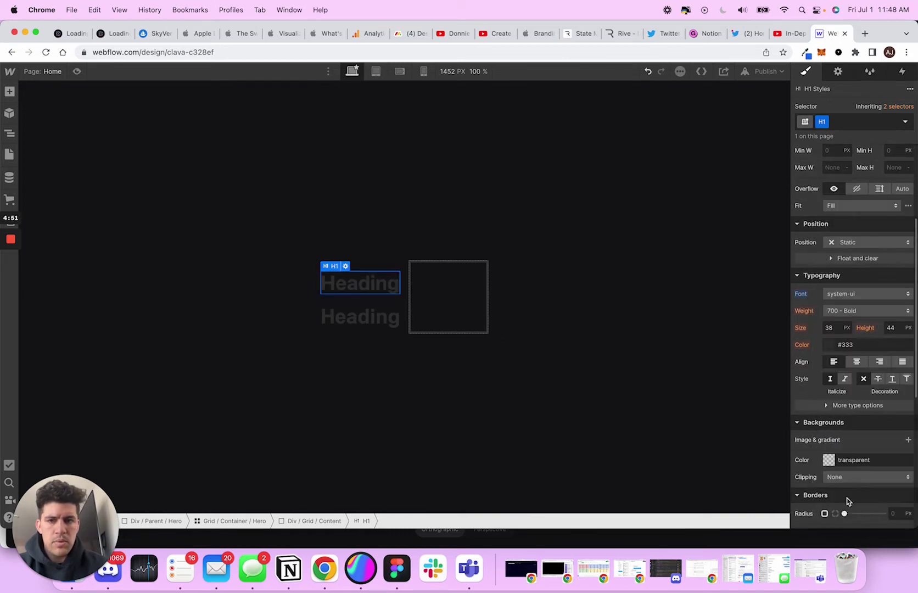
Set the H1 heading's text color to the light purple #c8abf6
click(829, 345)
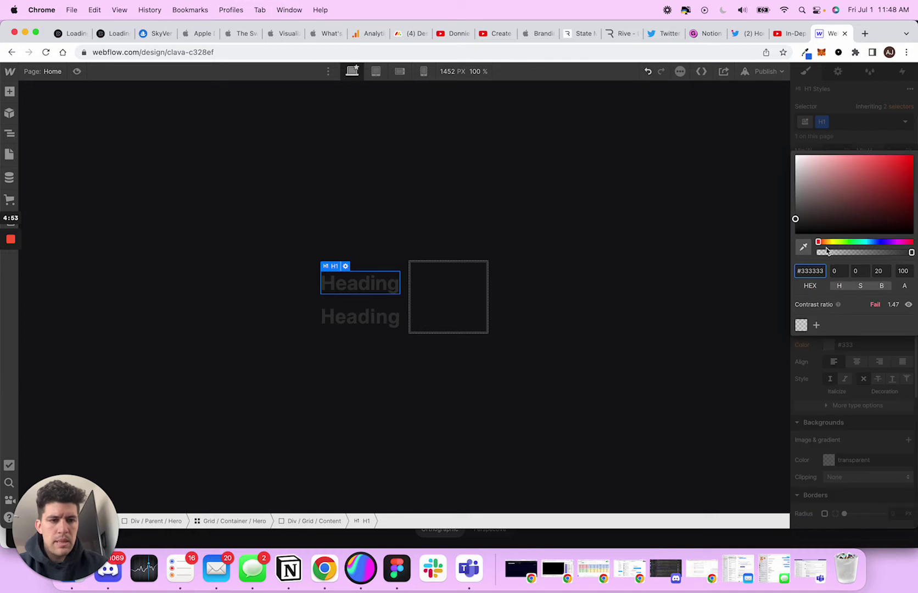
click(891, 241)
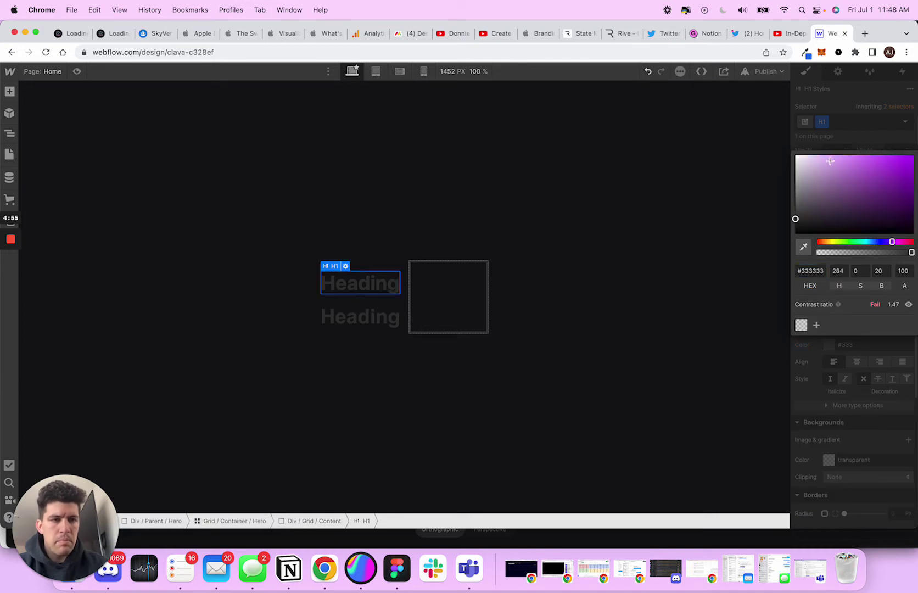
drag(830, 161, 816, 155)
drag(892, 242, 885, 241)
drag(821, 159, 832, 158)
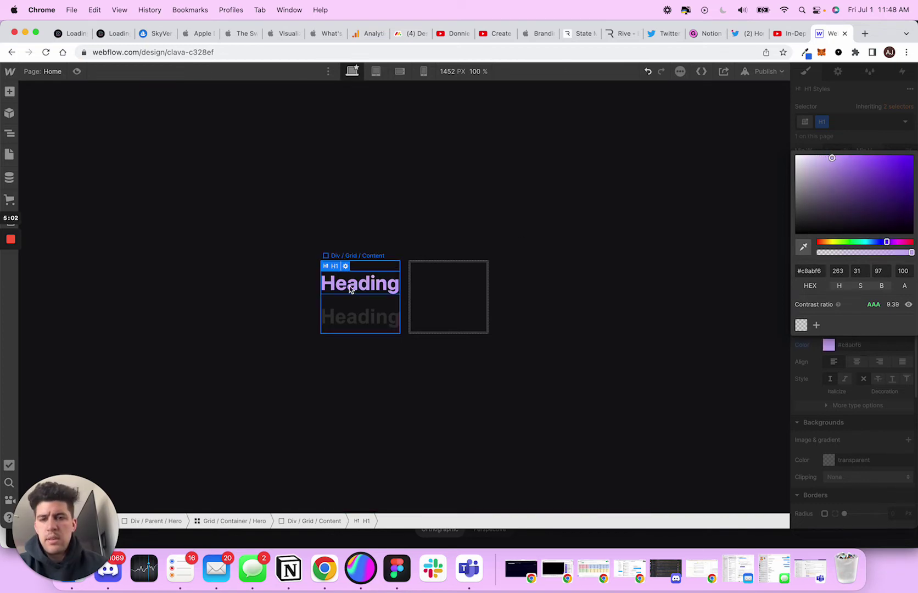
click(354, 242)
Replace the upper heading's placeholder text with "Clava"
double_click(363, 281)
double_click(364, 281)
text(Clava)
key(Escape)
Set the H3 heading's font size to 19 px and its line height to 120%
click(351, 319)
click(835, 328)
text(19)
key(Tab)
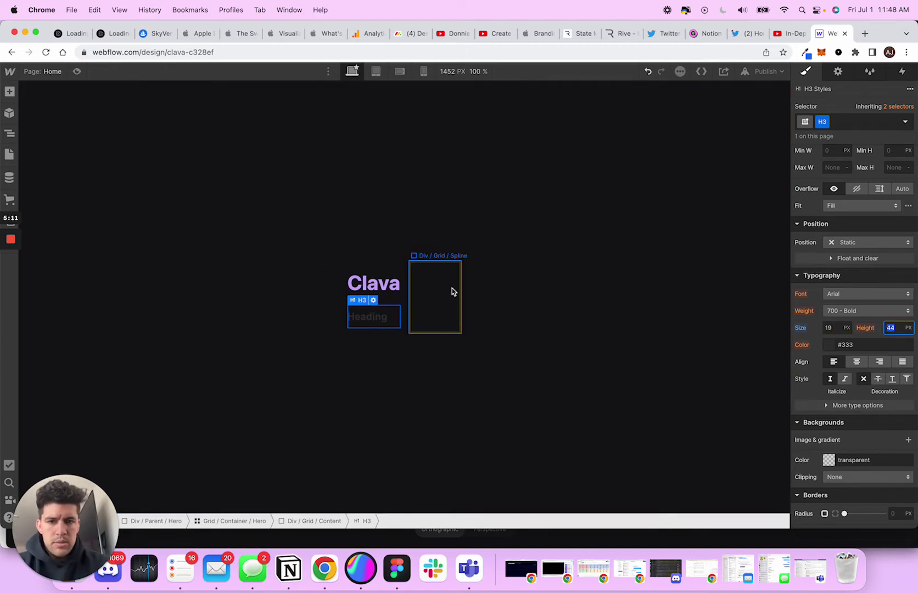
text(1)
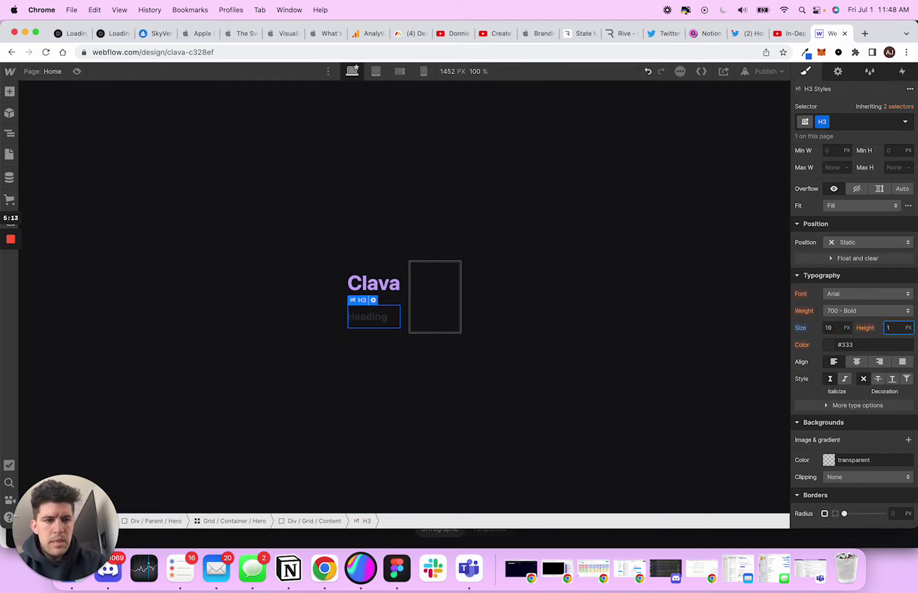
text(20%)
Set the Clava heading's line height to 120% and its font size to 28 px
click(373, 287)
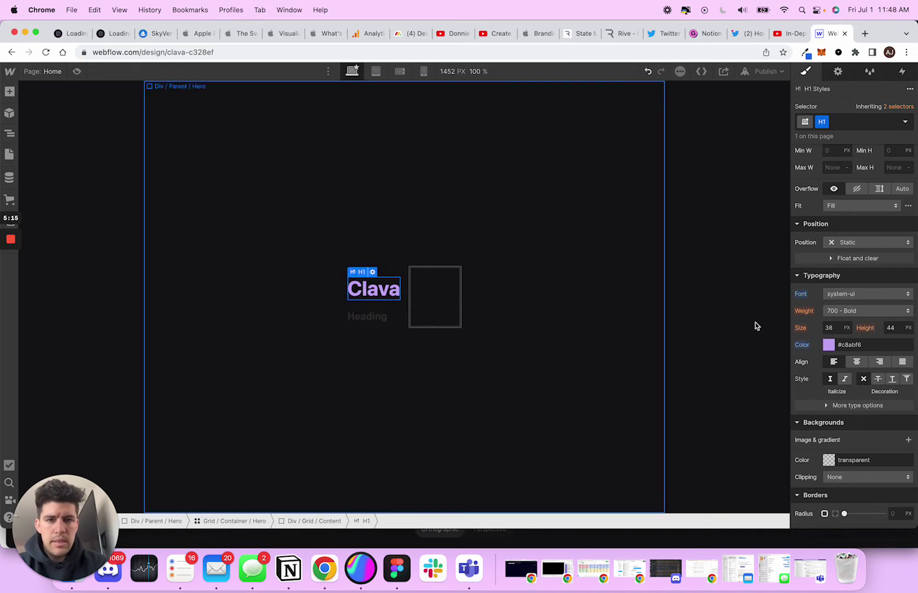
click(892, 328)
text(120%)
click(834, 331)
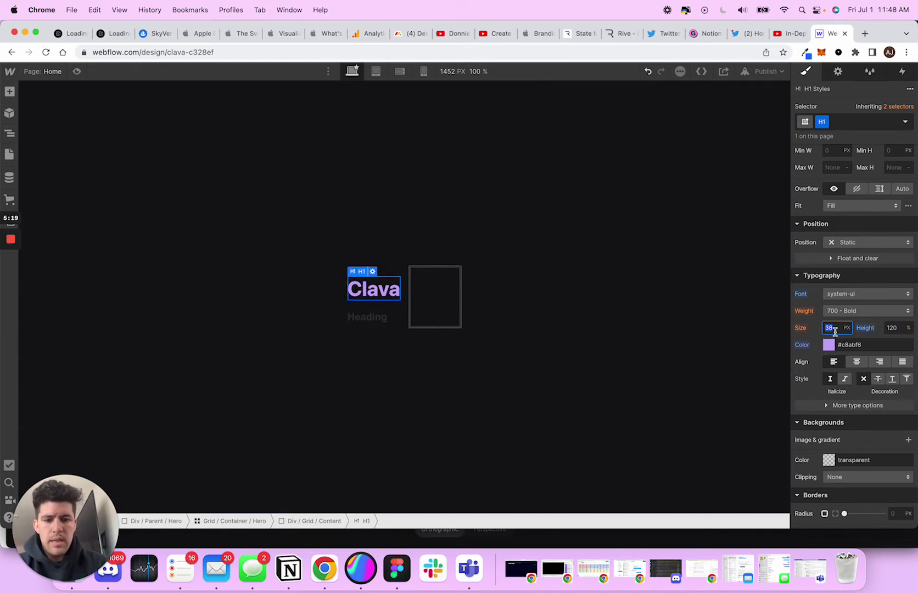
text(28)
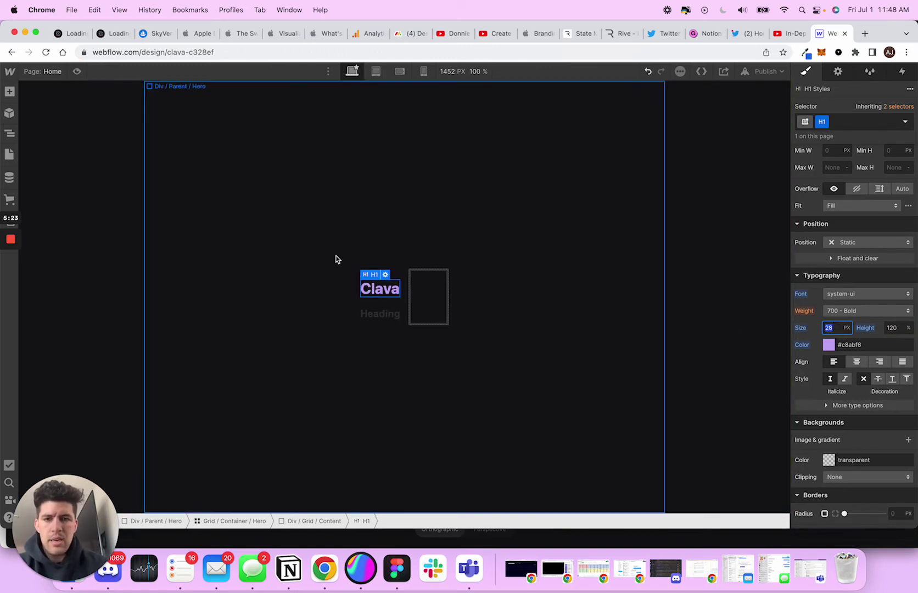
Set the Clava heading's bottom margin to 0 px
click(371, 314)
click(394, 291)
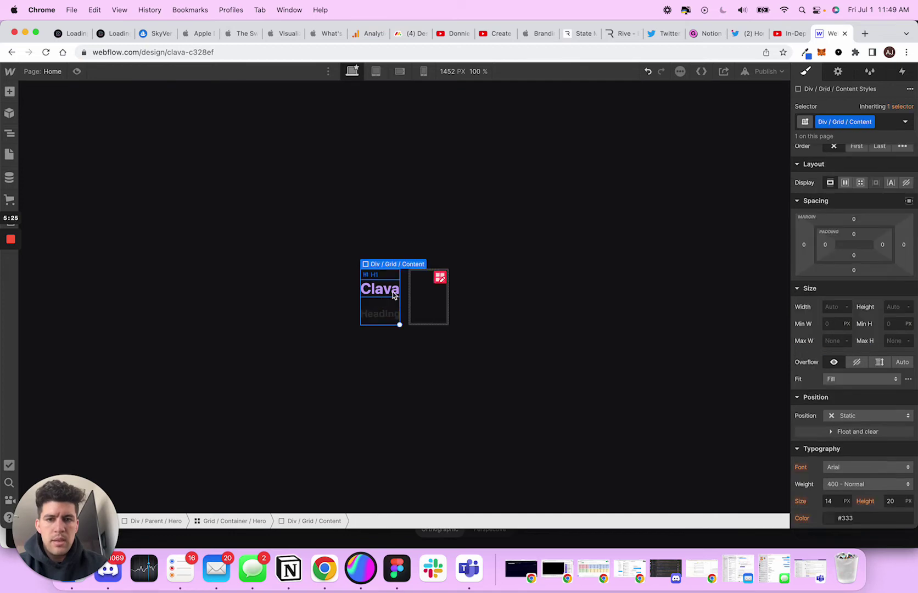
scroll(836, 269, up, 3)
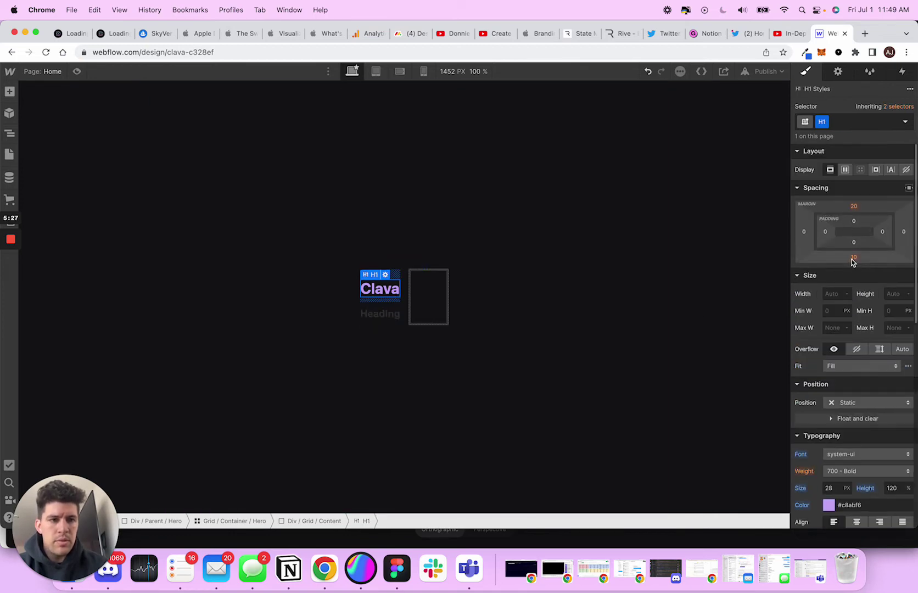
click(854, 257)
click(836, 291)
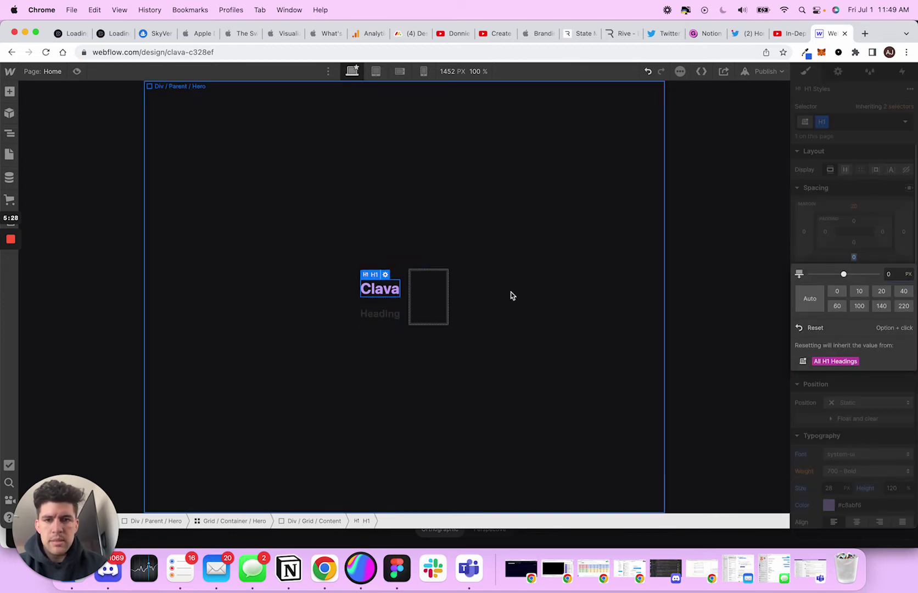
Set the H3 heading's top margin to 10 px
click(377, 314)
click(853, 207)
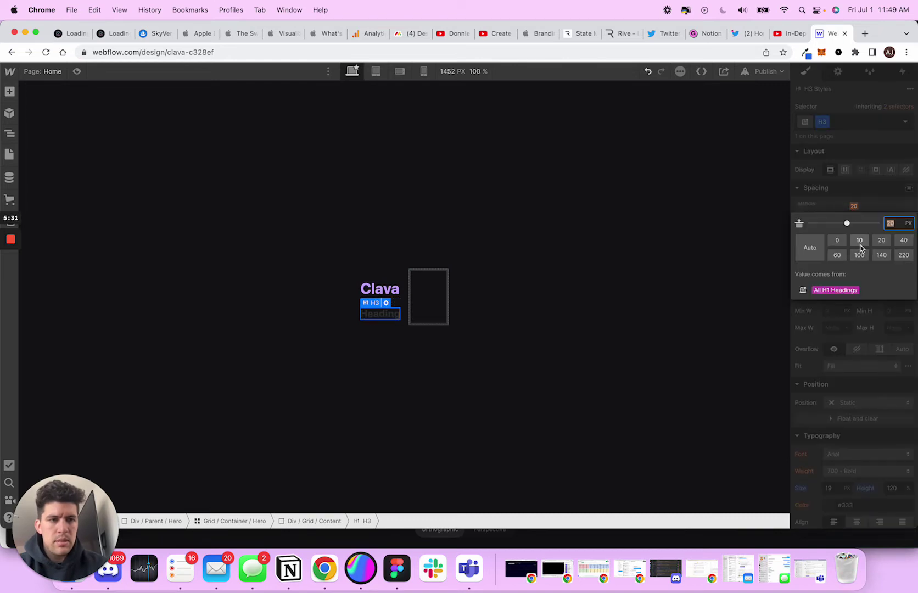
click(859, 239)
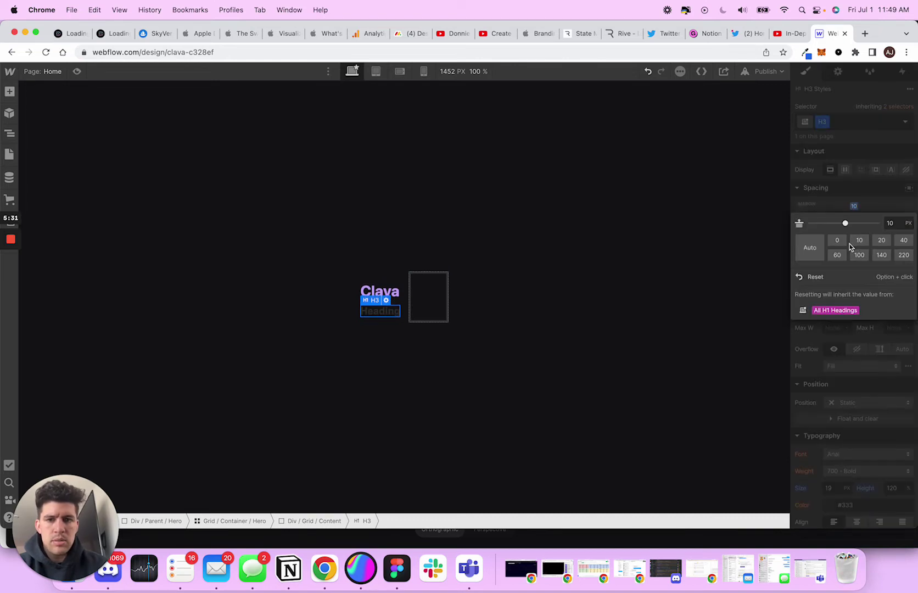
click(874, 339)
Set the H3 heading's text color to white and its font weight to 400 - Normal
scroll(848, 361, down, 5)
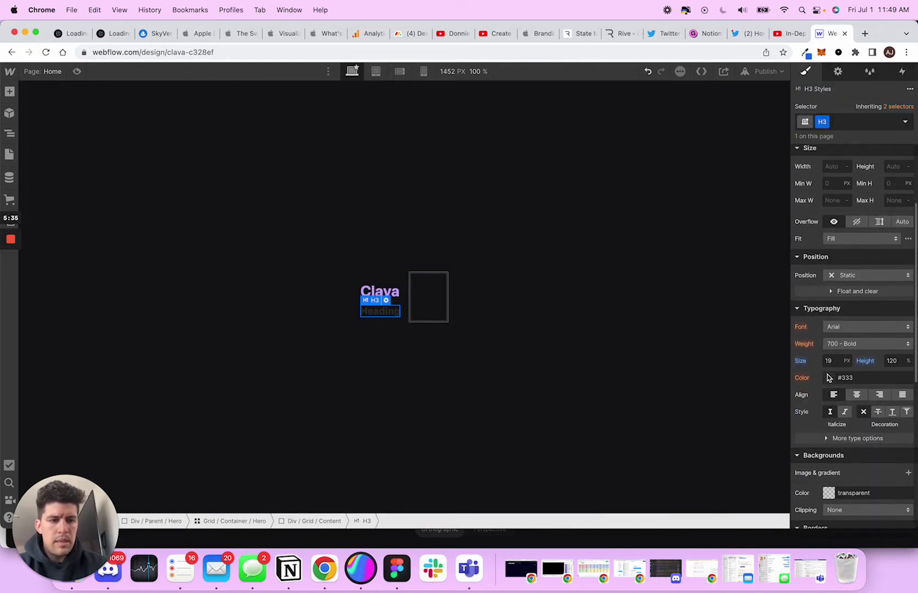
click(827, 378)
drag(832, 244, 781, 195)
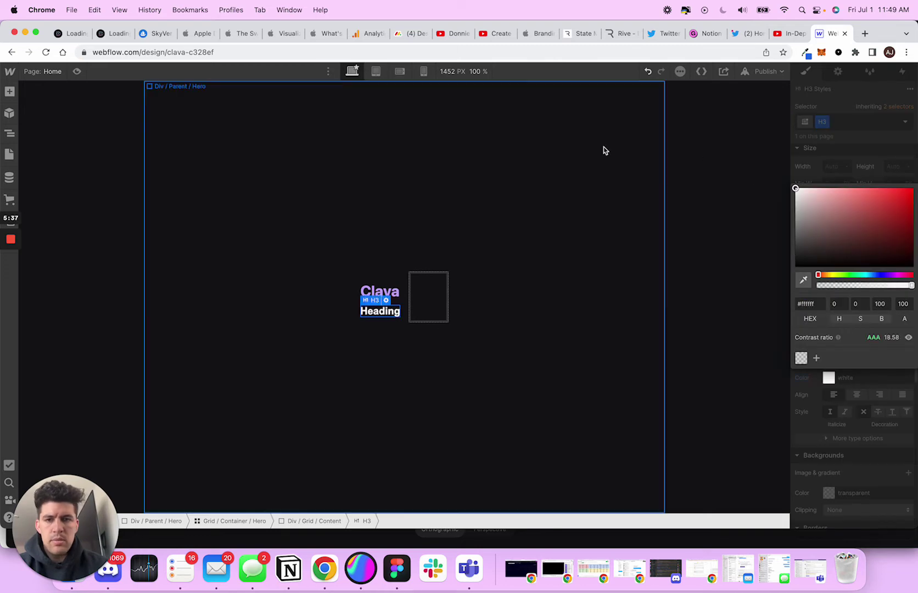
double_click(377, 314)
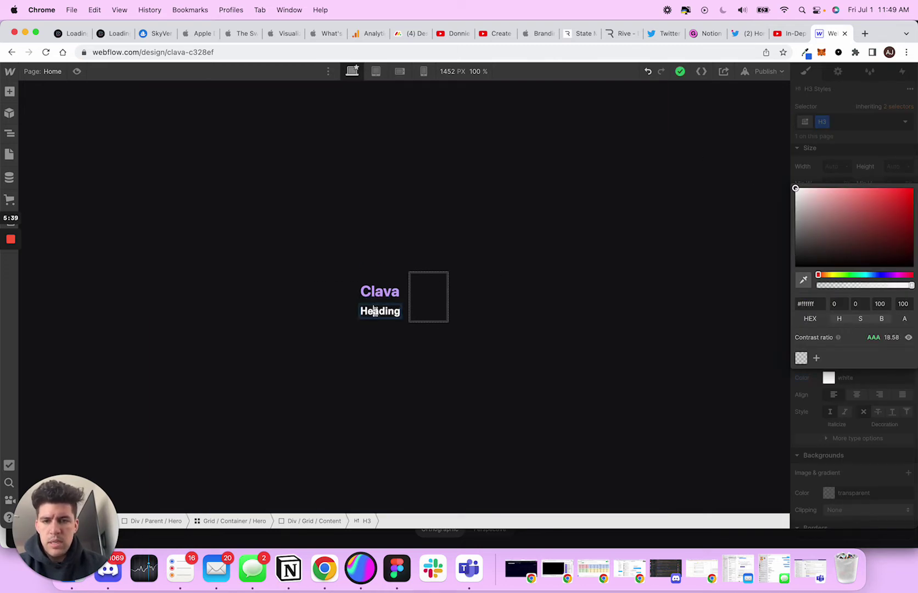
key(Escape)
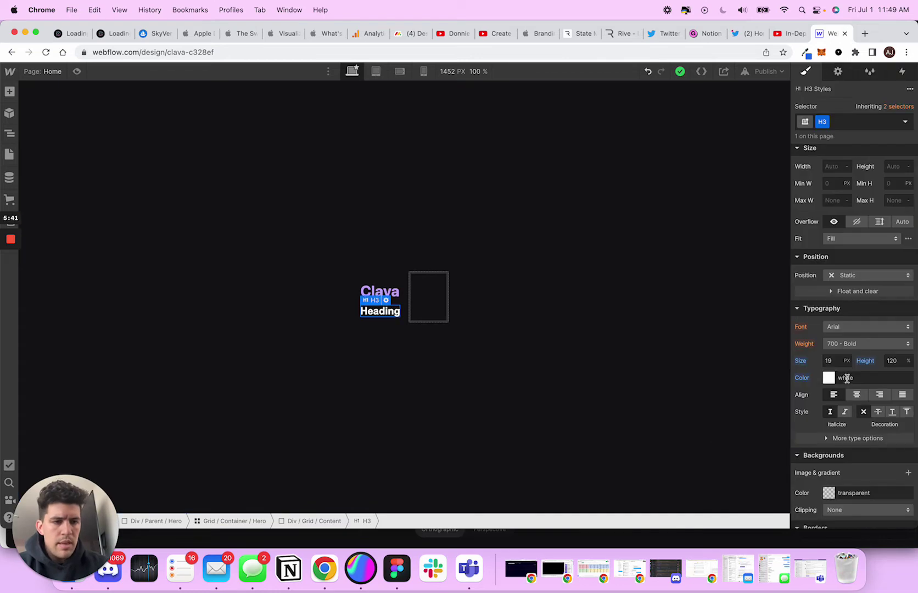
click(849, 345)
click(845, 305)
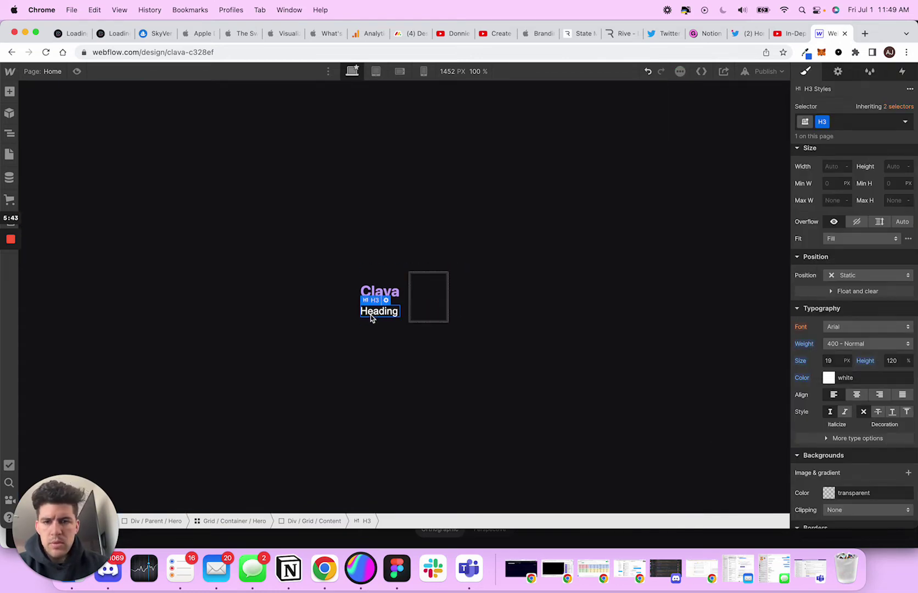
Replace the H3 heading's placeholder text with "Make money per minute from each viewer in your Stream."
double_click(378, 310)
double_click(377, 311)
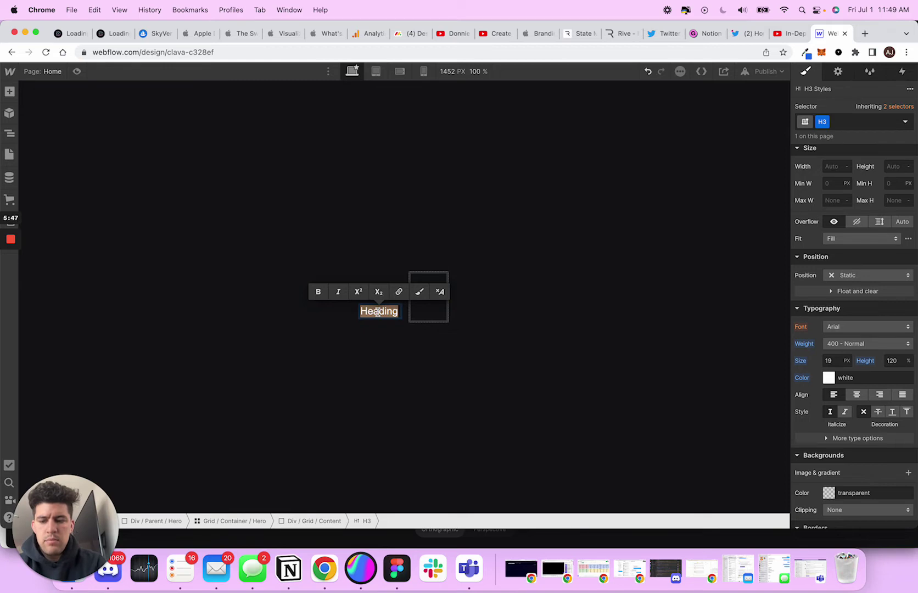
text(Star)
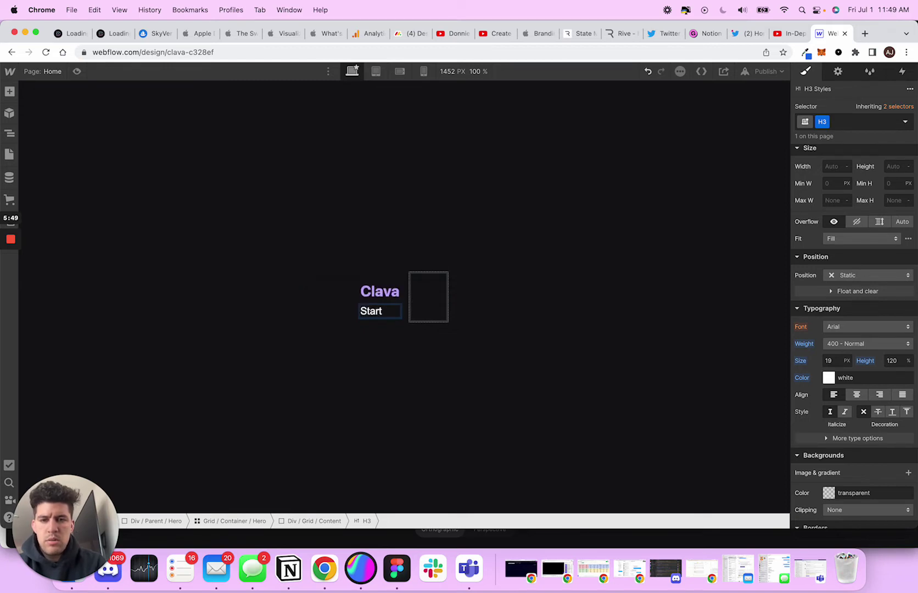
text(t)
key(super+a)
text(Monetie)
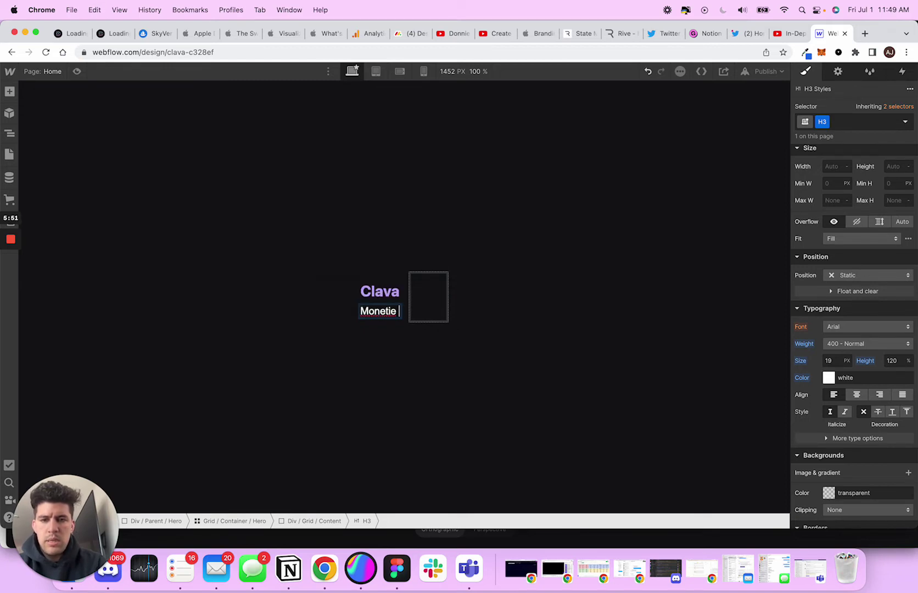
key(BackSpace)
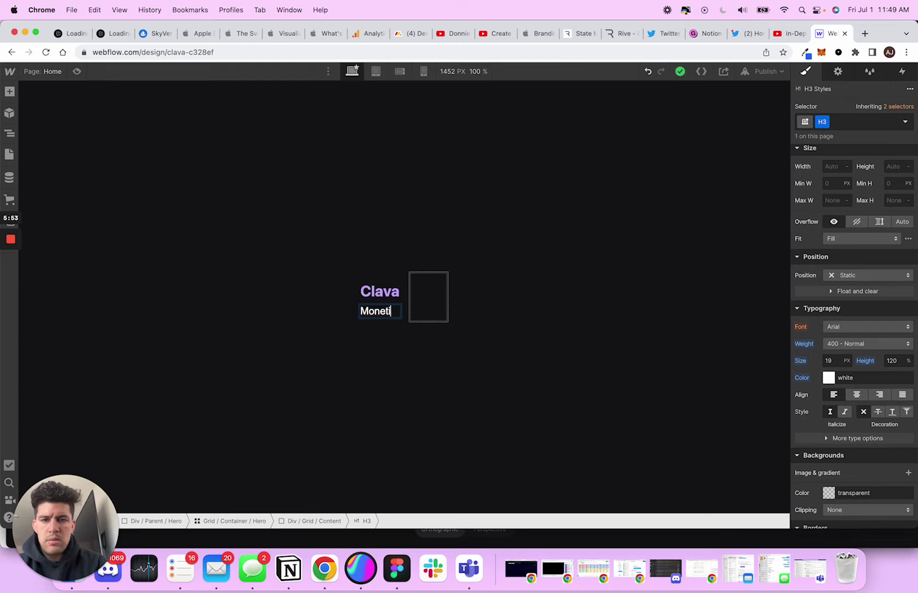
text(ze )
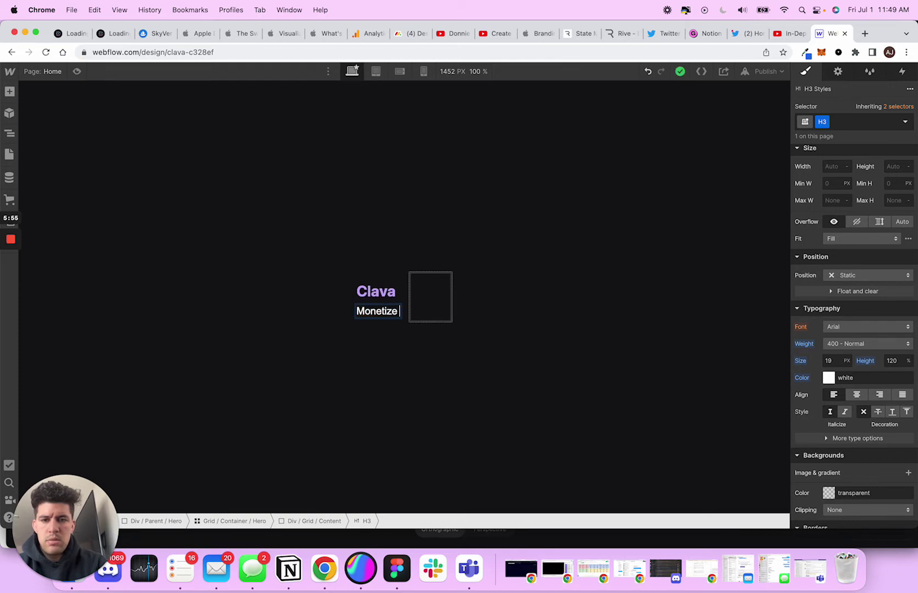
text(per)
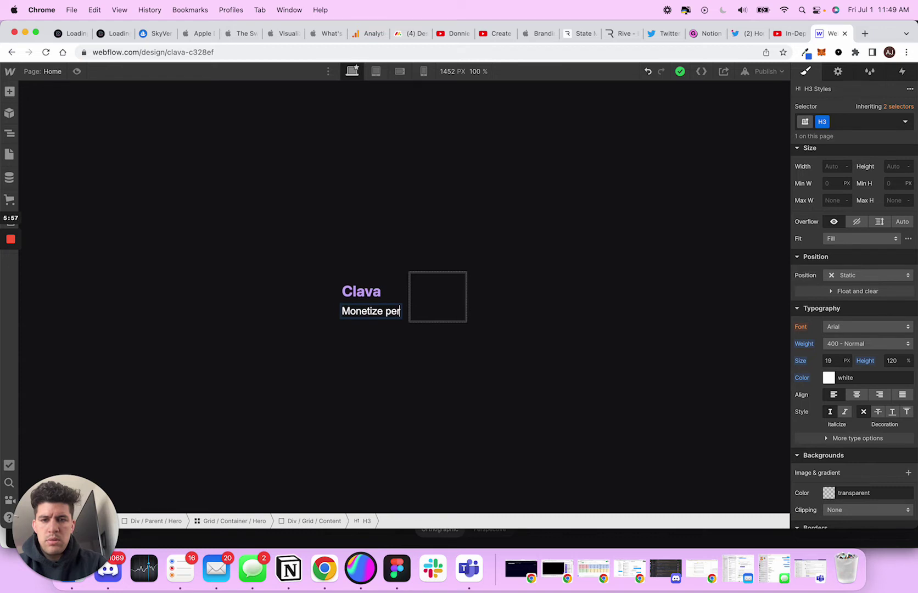
key(super+a)
text(Make money)
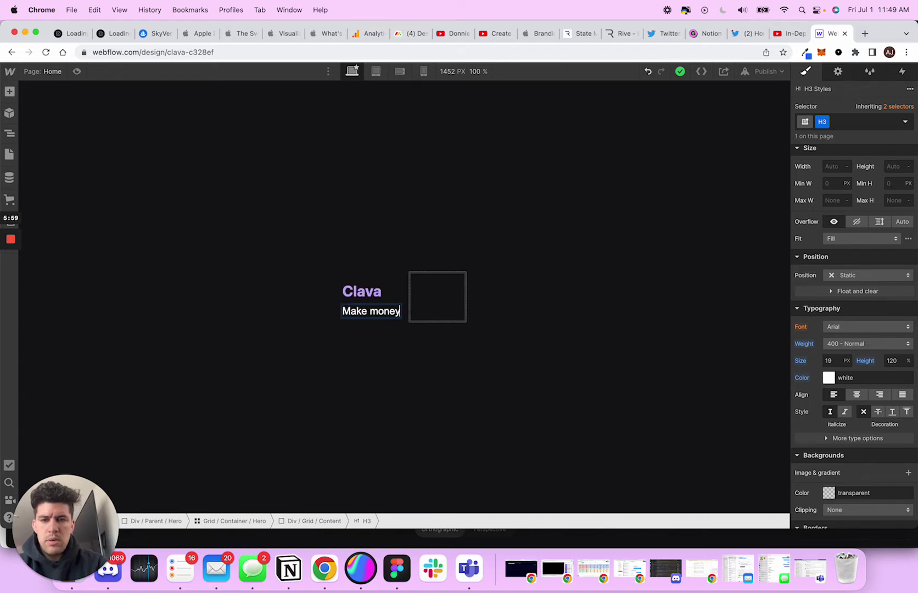
text( per minute from each)
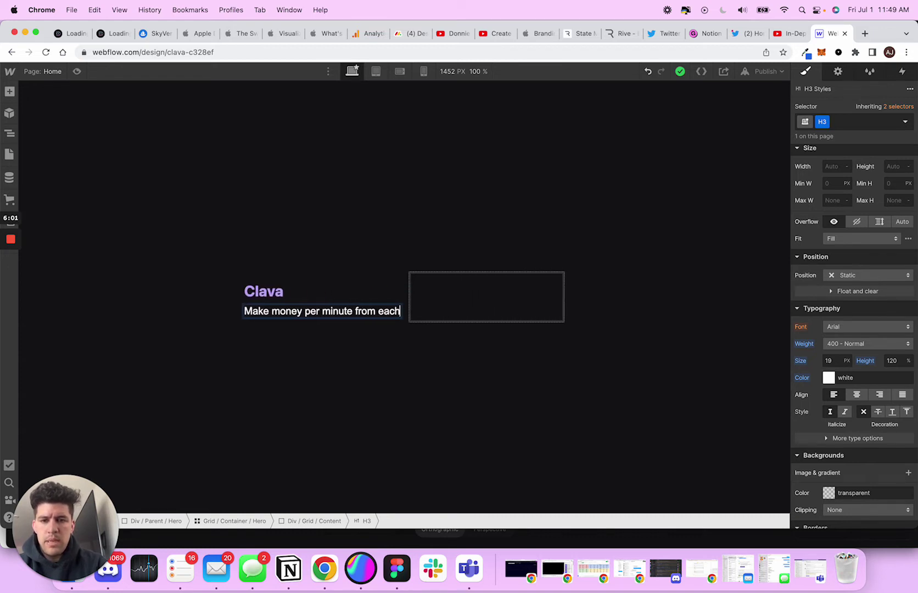
text( viewer in your Stream.)
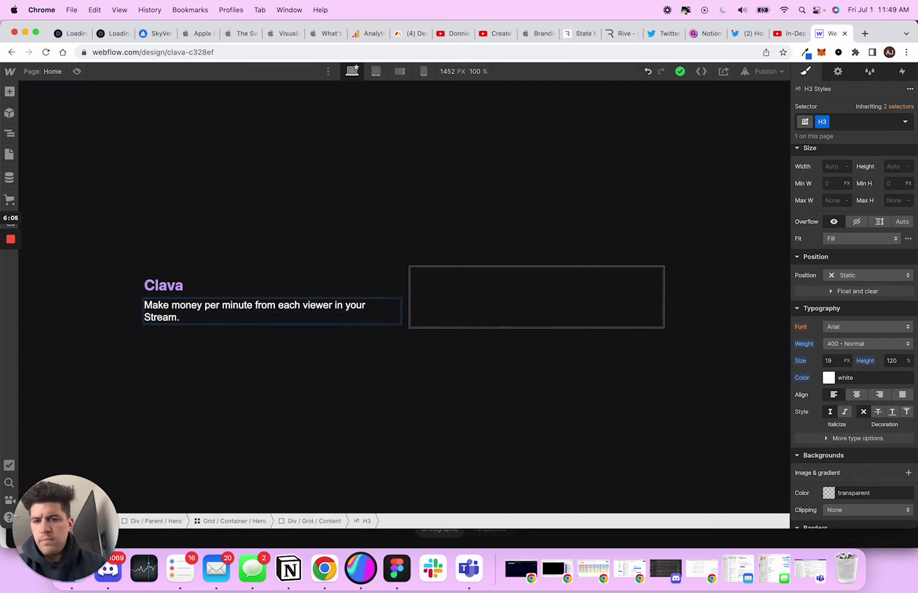
Change the H3 heading's text to "Changing the way Streamers make money on their Streams."
double_click(196, 306)
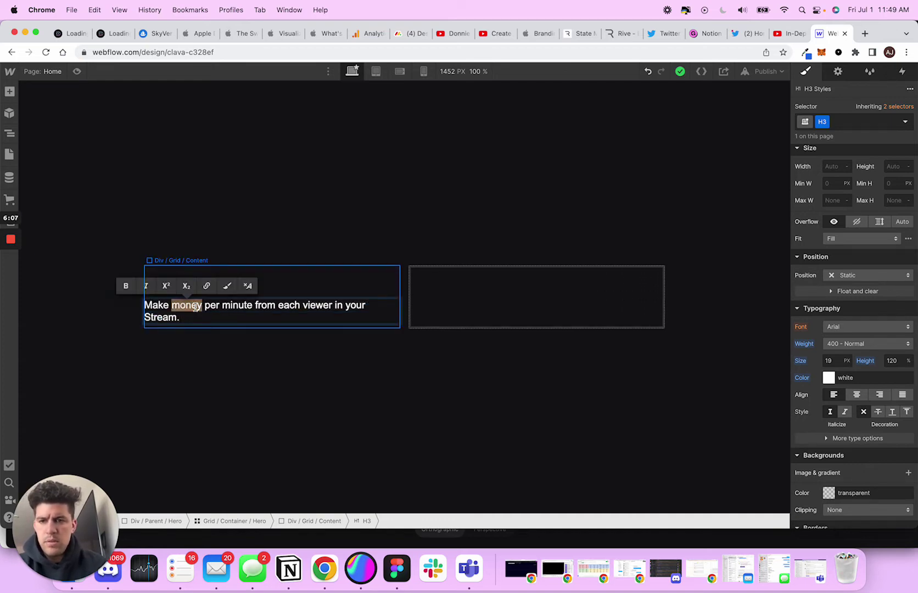
triple_click(203, 309)
text(Changing the w)
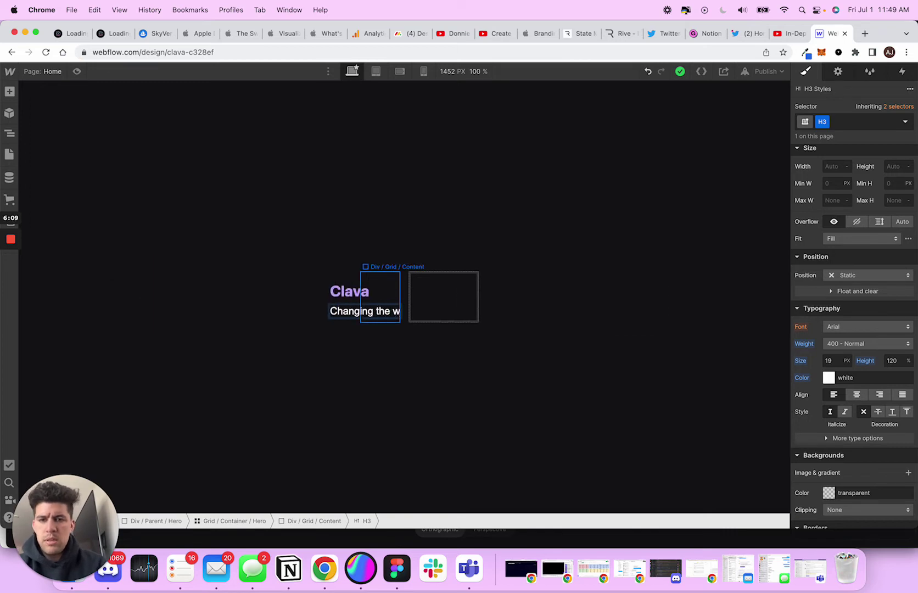
text(ay Streamers mo)
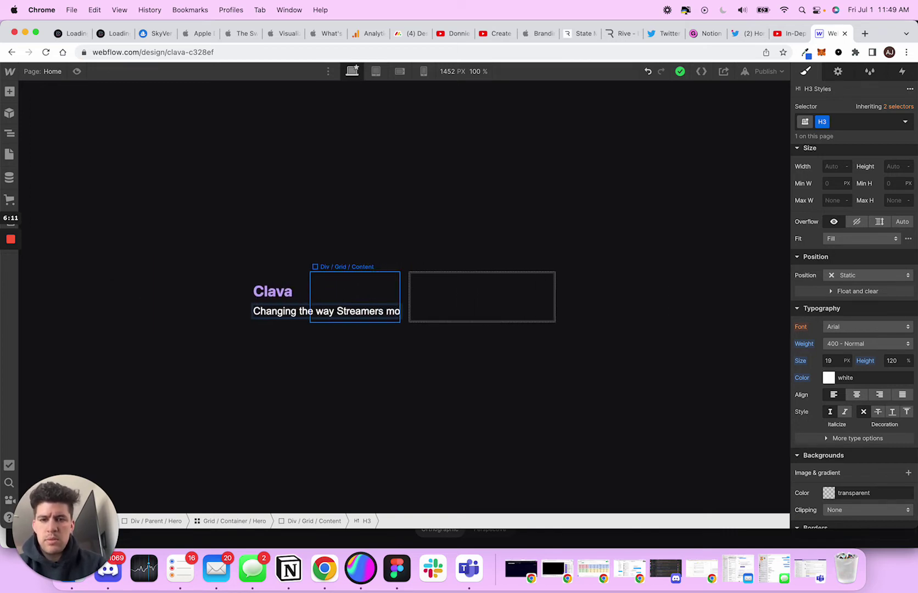
text(n)
key(BackSpace)
key(BackSpace)
key(BackSpace)
text(make money on their Streame)
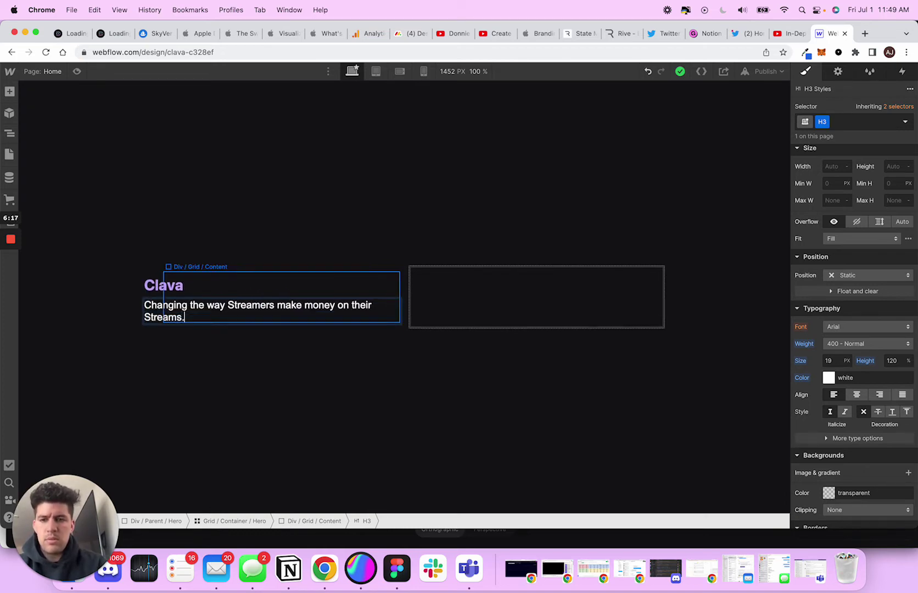
Add equal left and right padding to the Div / Parent / Hero element
click(247, 242)
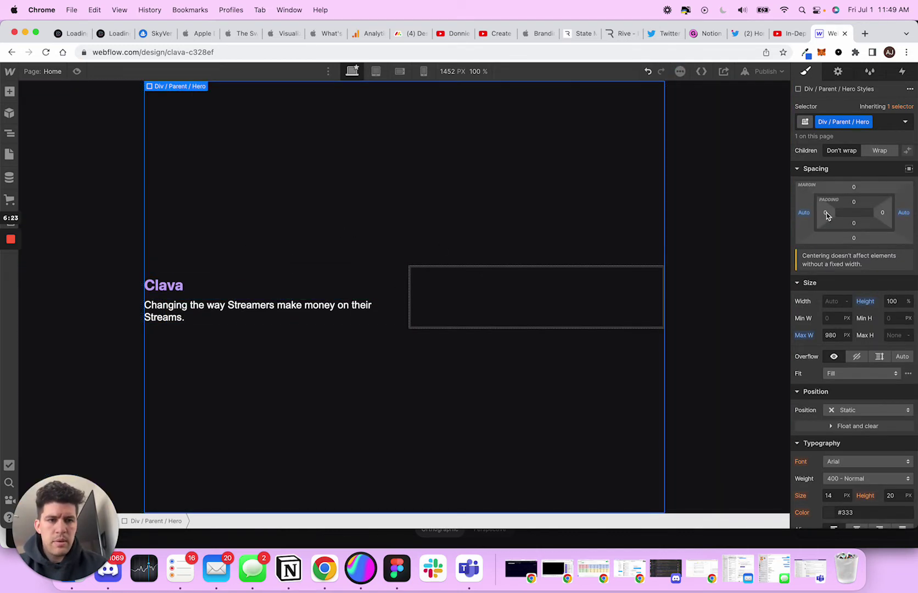
drag(825, 213, 845, 213)
Add a Button element to the Div / Grid / Content block below the headings
click(242, 286)
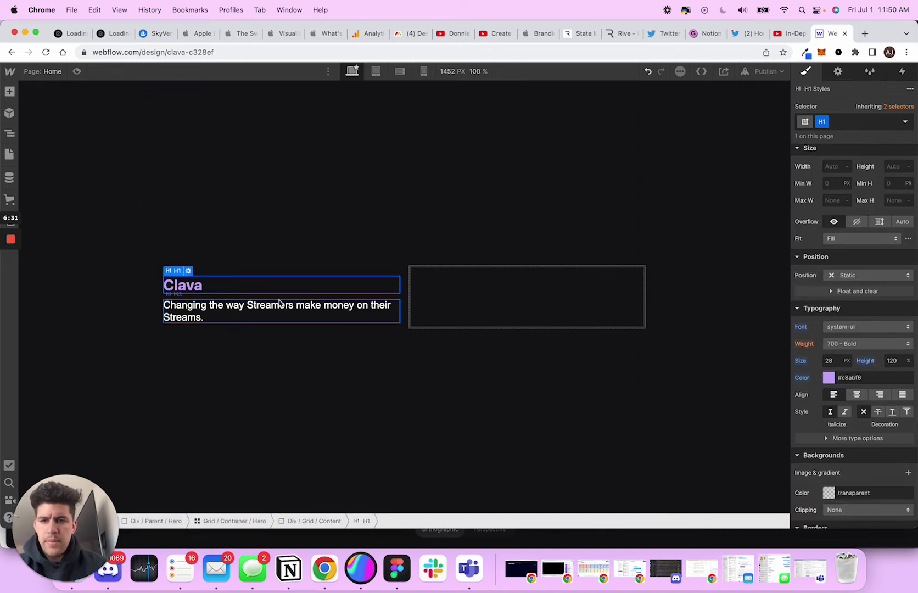
click(330, 296)
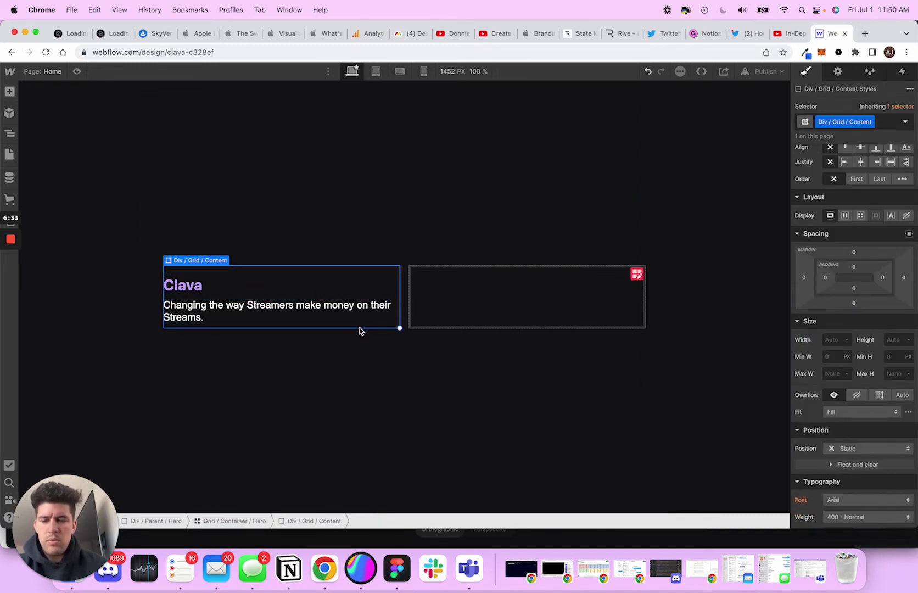
key(super+e)
text(but)
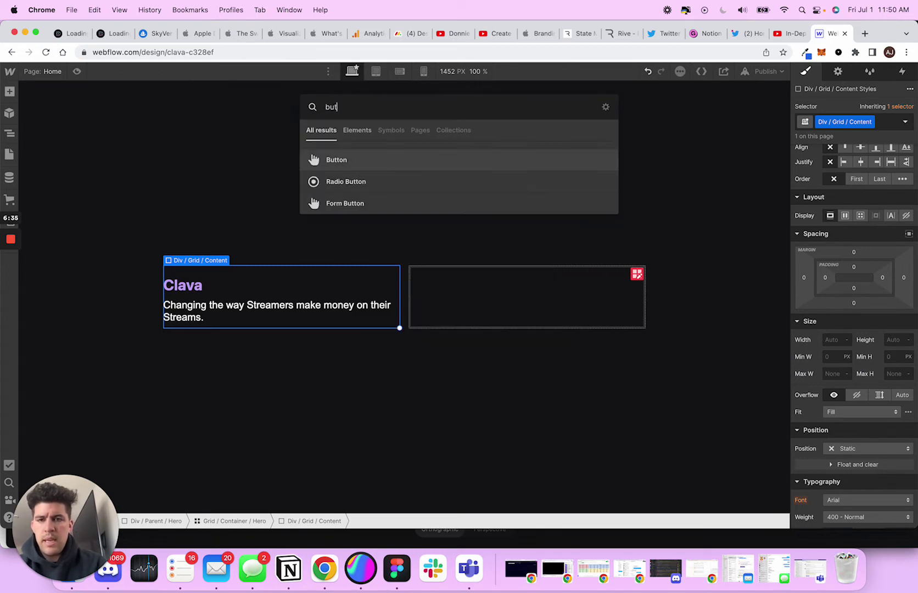
key(BackSpace)
key(BackSpace)
key(BackSpace)
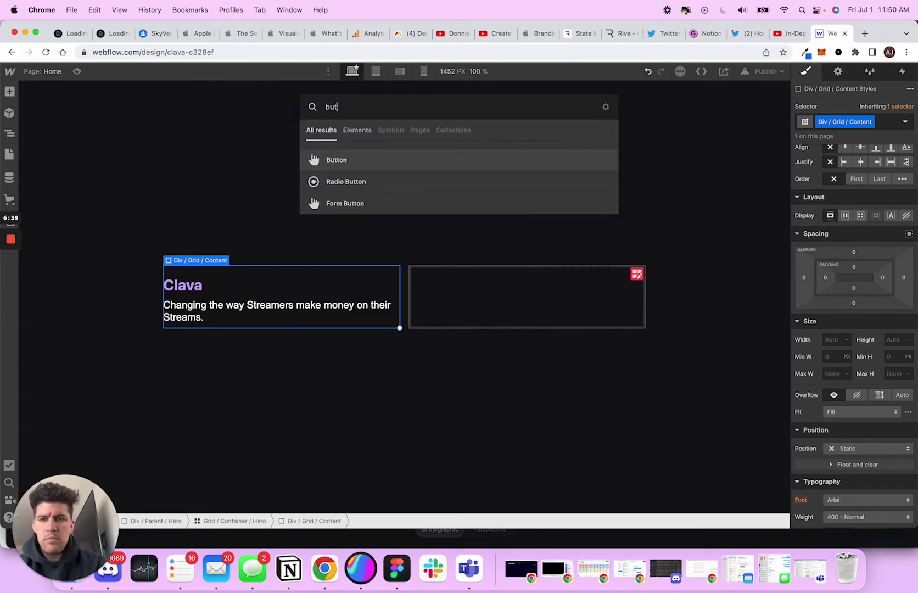
key(Return)
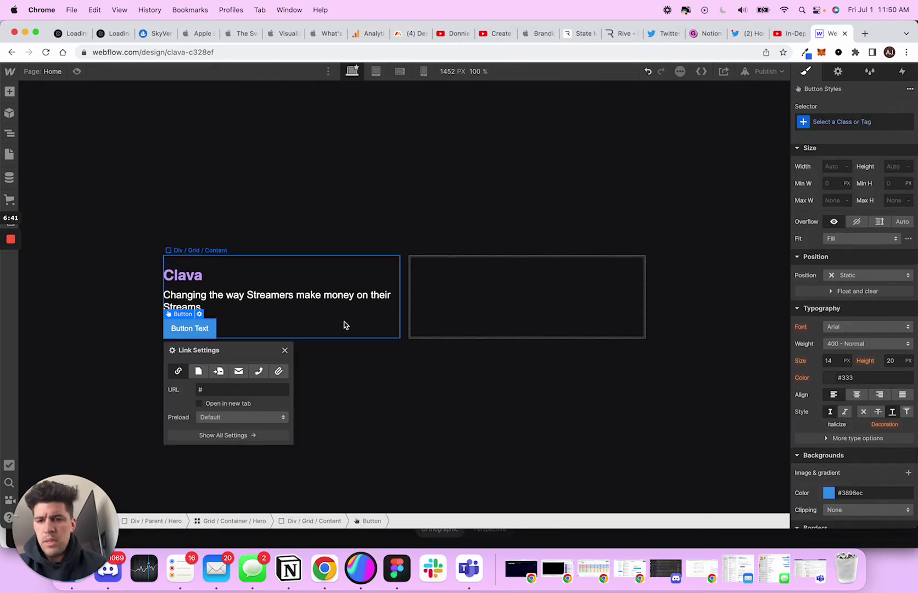
Give the new button the class name "Button / CTA / Hero"
click(806, 121)
text(Button / CTA / Hero)
key(Return)
Replace the button's placeholder label with "Get Early Access"
double_click(190, 329)
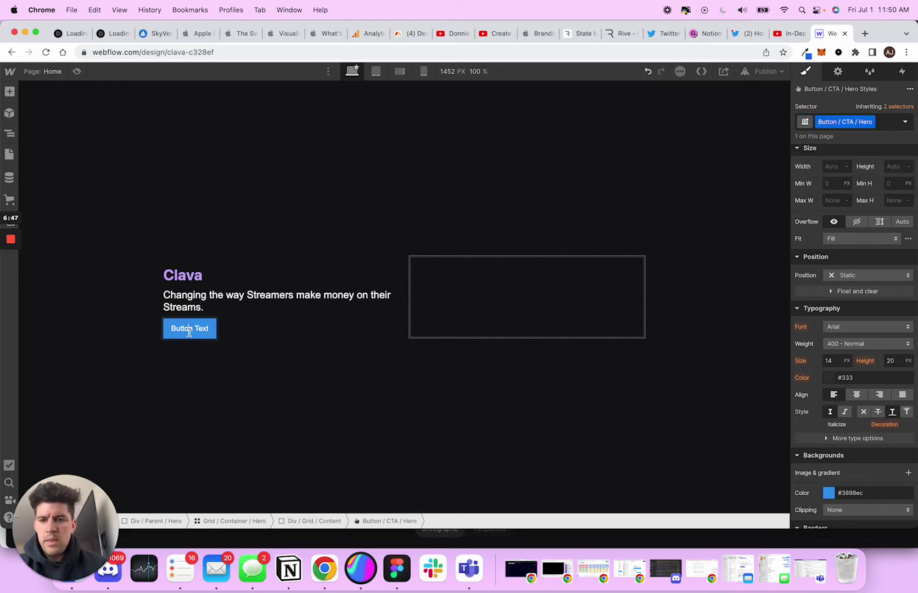
key(ctrl+a)
key(BackSpace)
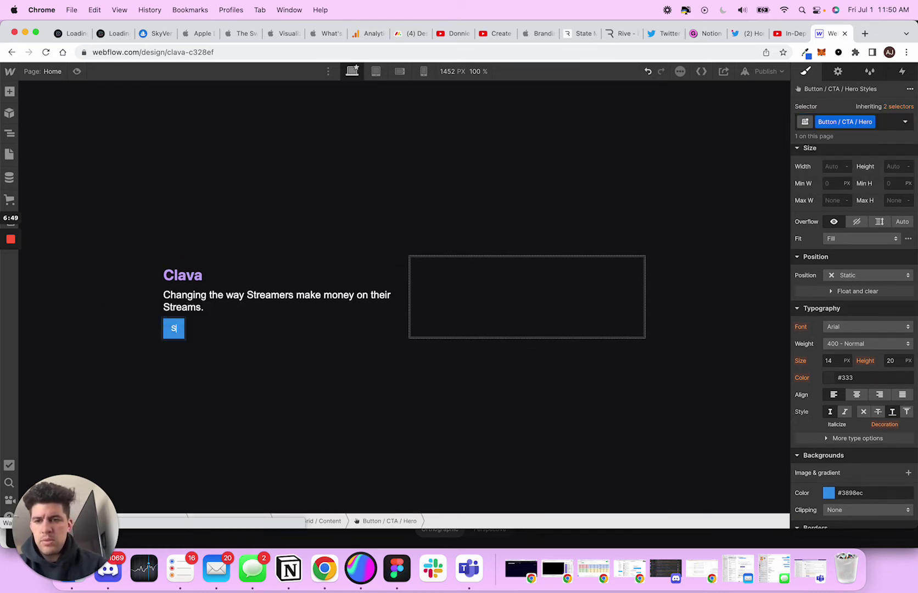
text(Get Early Access)
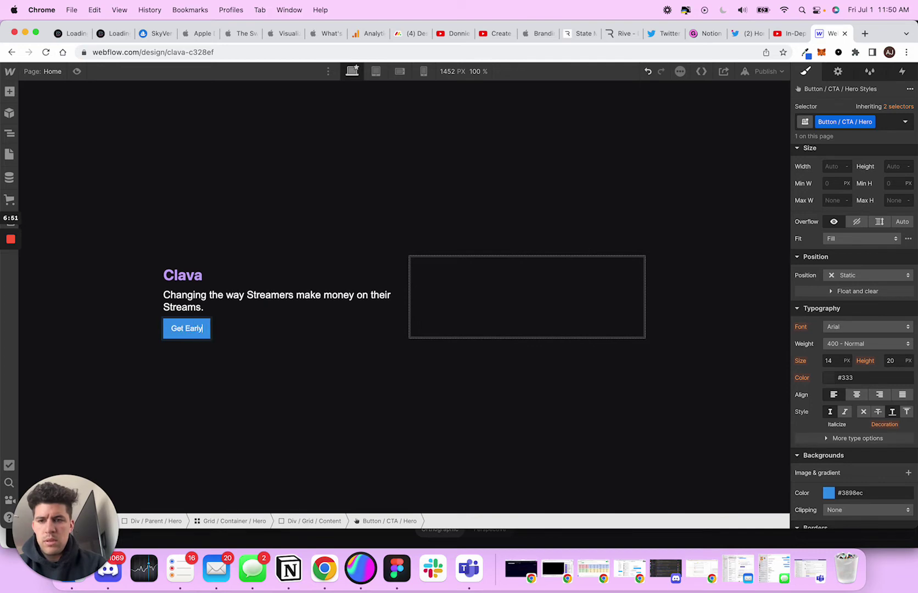
click(262, 379)
Set the Get Early Access button's background color to dark green #0a7a4f
click(231, 334)
scroll(879, 405, down, 3)
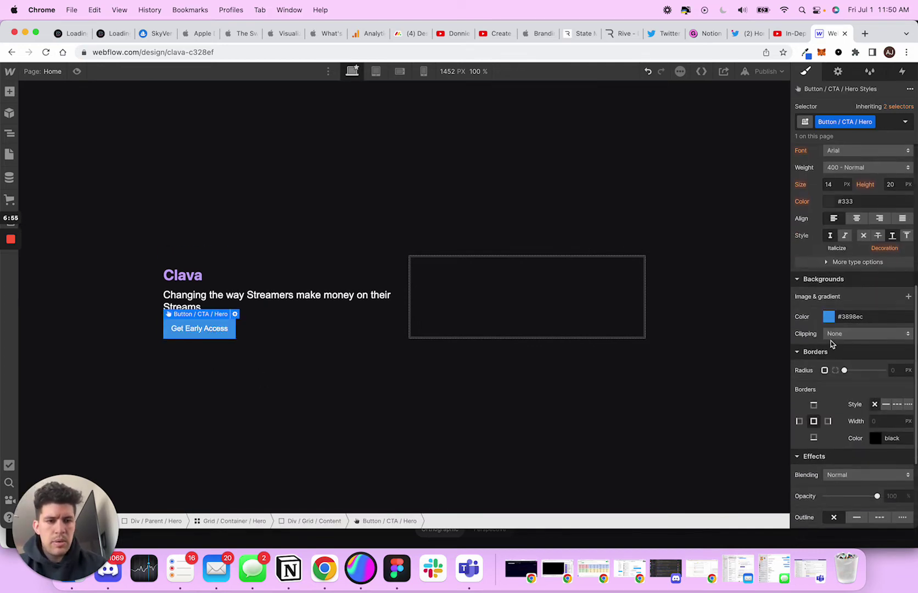
click(828, 317)
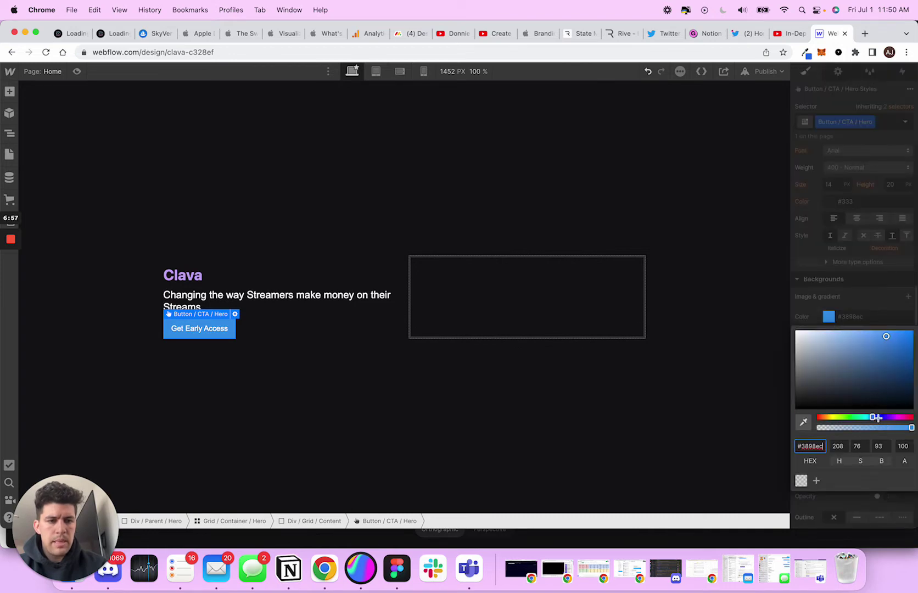
drag(876, 418, 882, 417)
drag(895, 365, 899, 364)
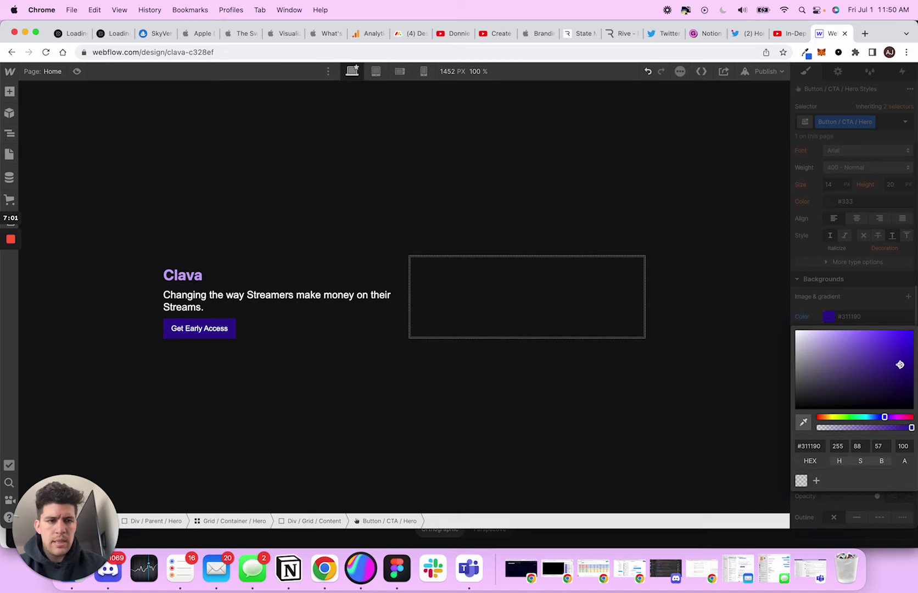
drag(884, 417, 860, 417)
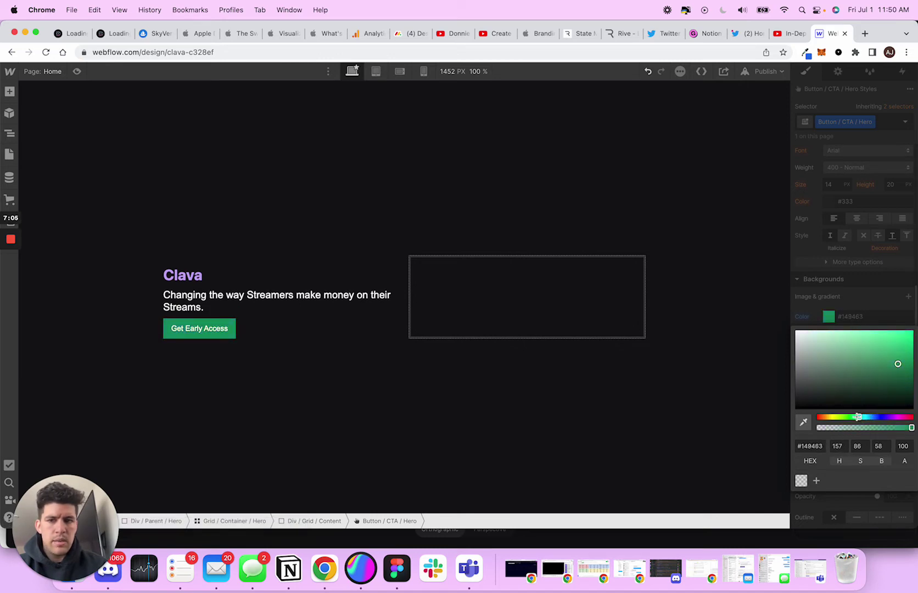
drag(897, 364, 903, 371)
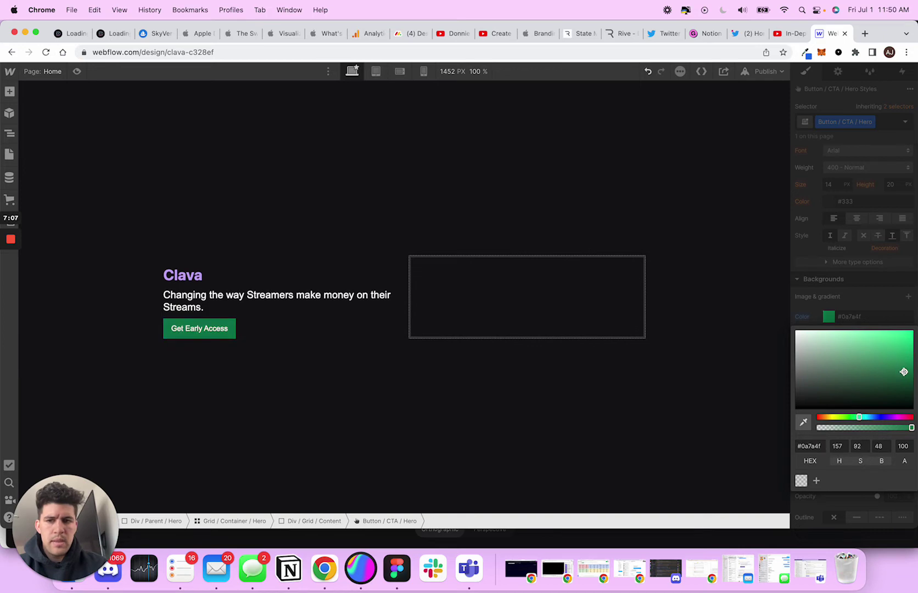
Set the Clava heading's font size to 34 px
click(204, 277)
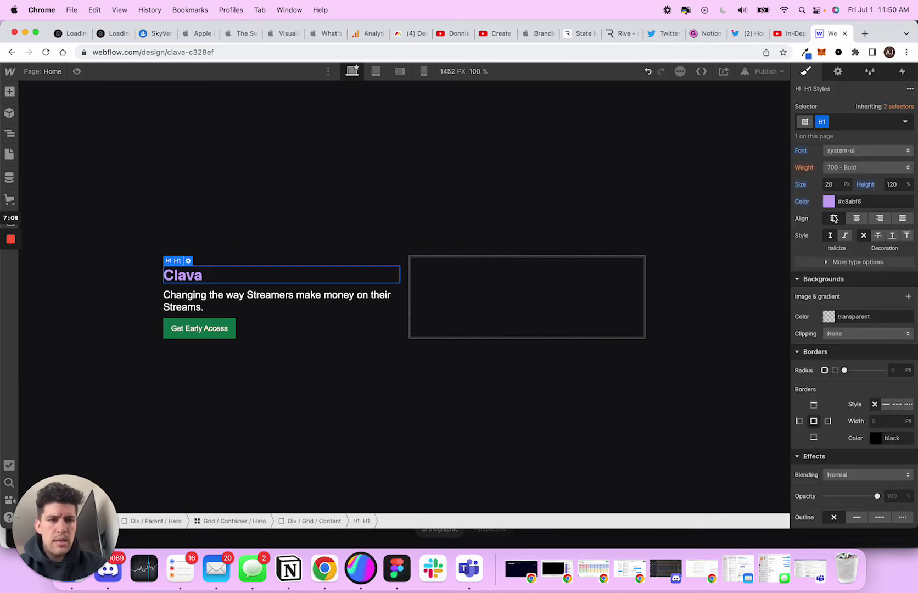
click(835, 189)
text(34)
key(Tab)
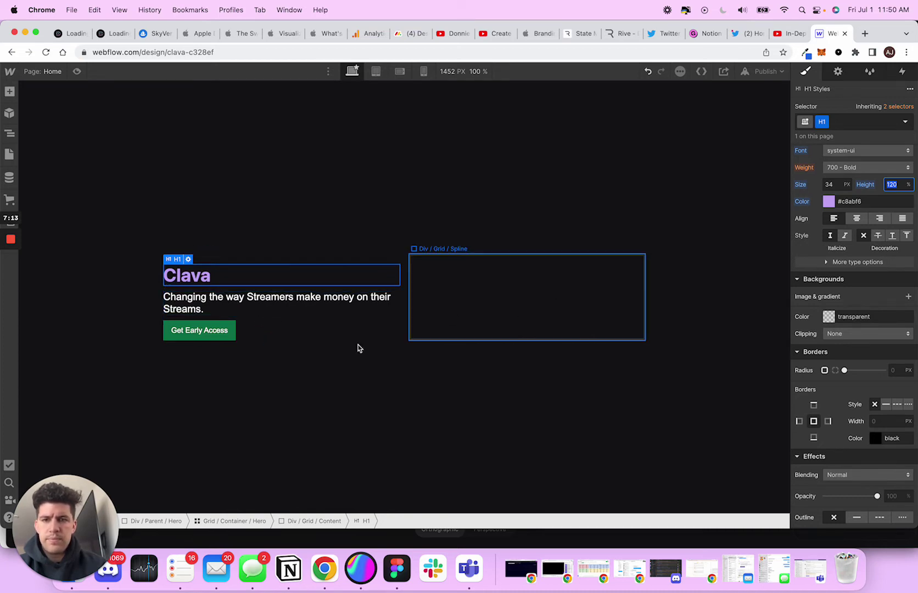
Set the Get Early Access button's font size to 17 px and its font weight to 700 - Bold
click(221, 331)
scroll(866, 342, down, 1)
scroll(866, 342, up, 4)
click(833, 291)
text(17)
key(Tab)
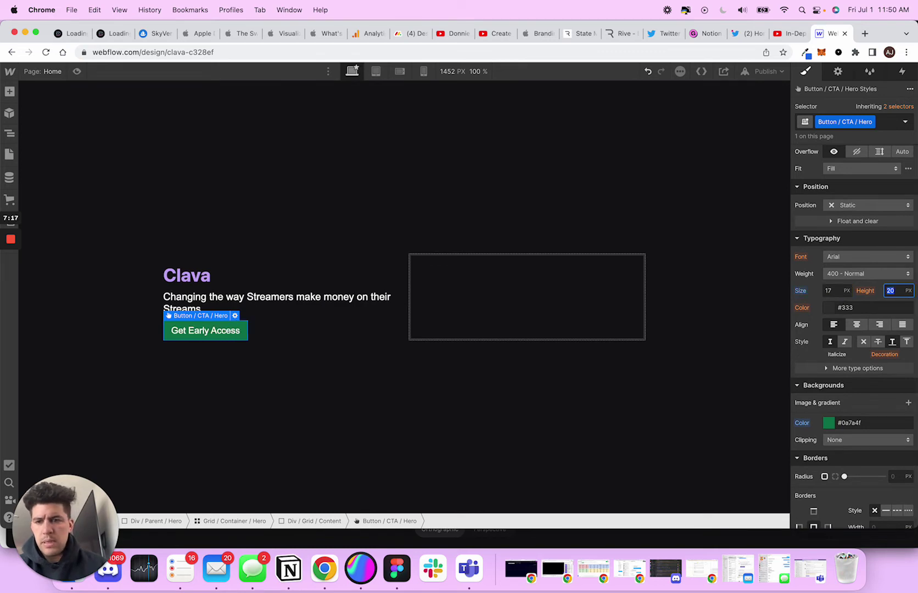
click(842, 273)
click(840, 307)
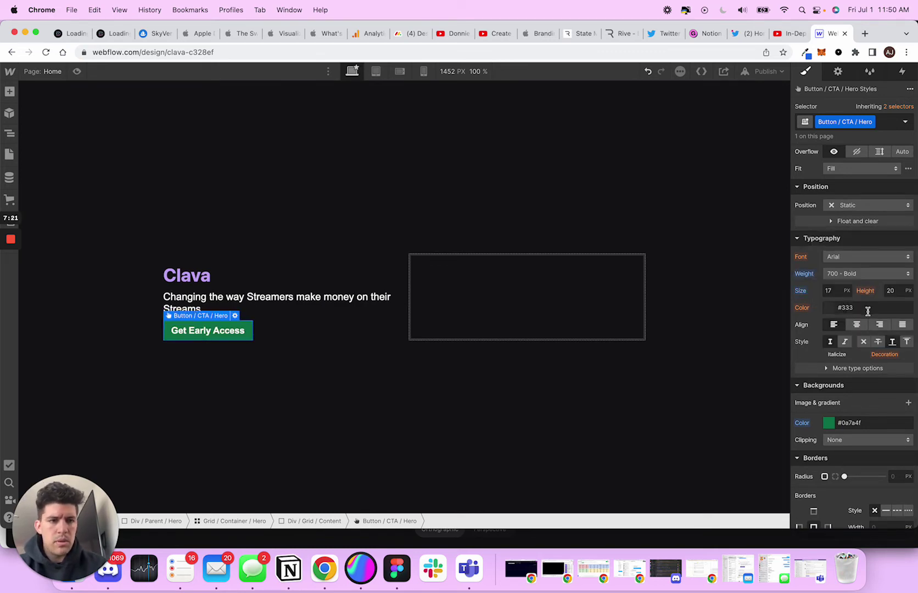
Set equal padding on all four sides of the Get Early Access button
scroll(867, 313, up, 5)
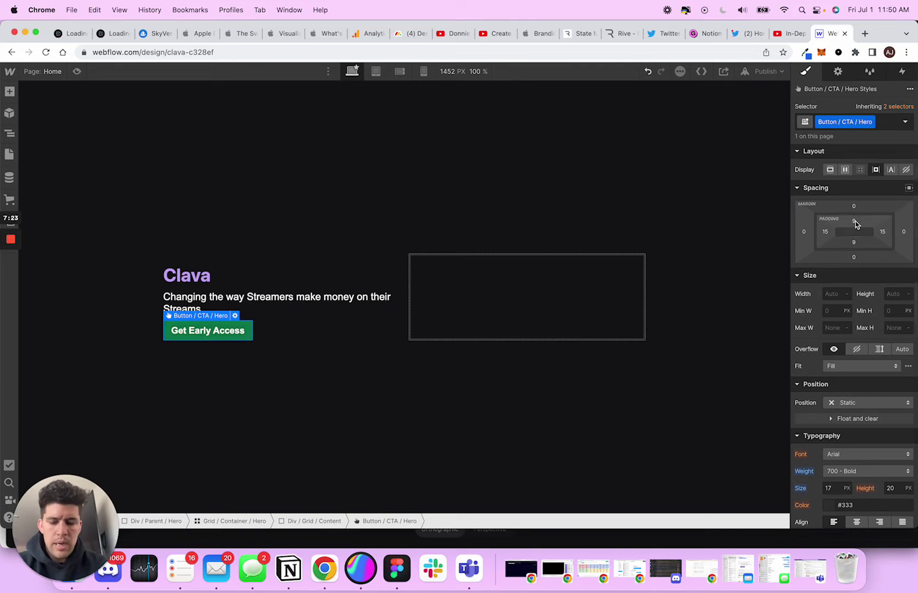
drag(855, 222, 855, 222)
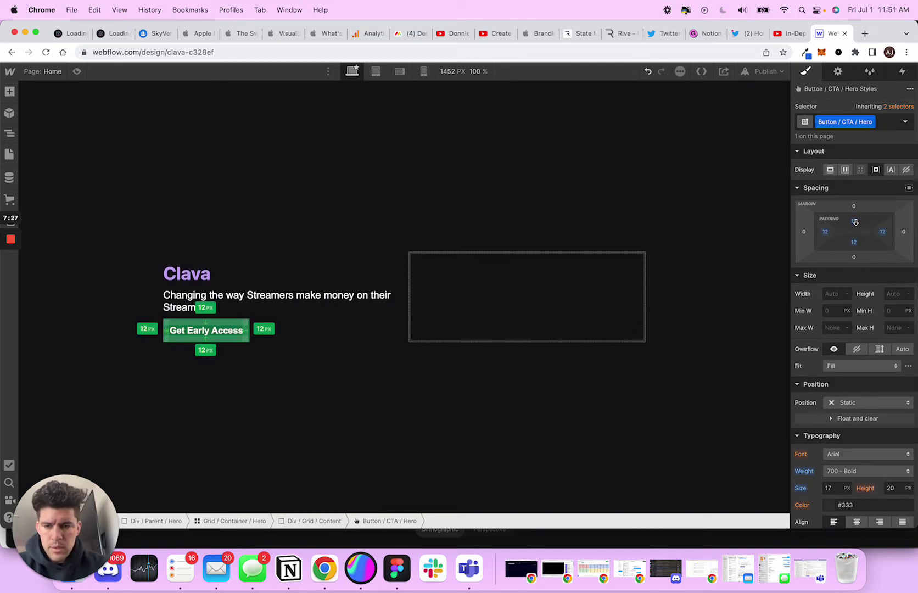
drag(855, 222, 855, 221)
Set the Get Early Access button's corner radius to 12 px
scroll(854, 310, down, 10)
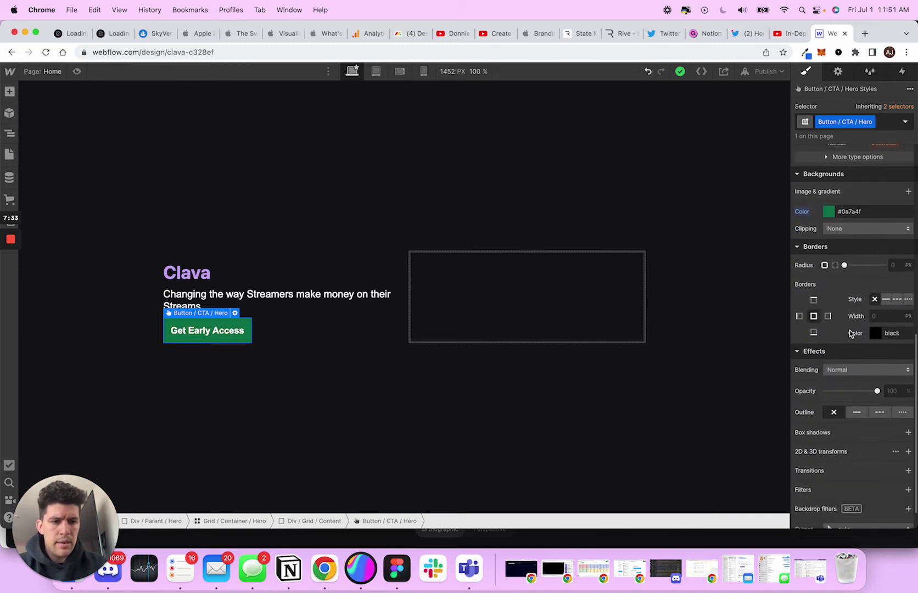
click(892, 300)
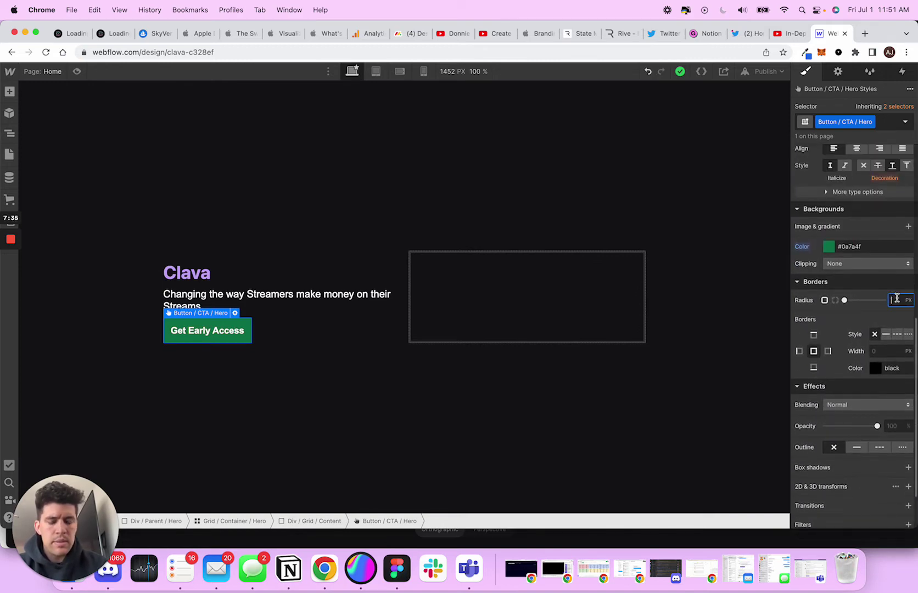
click(435, 507)
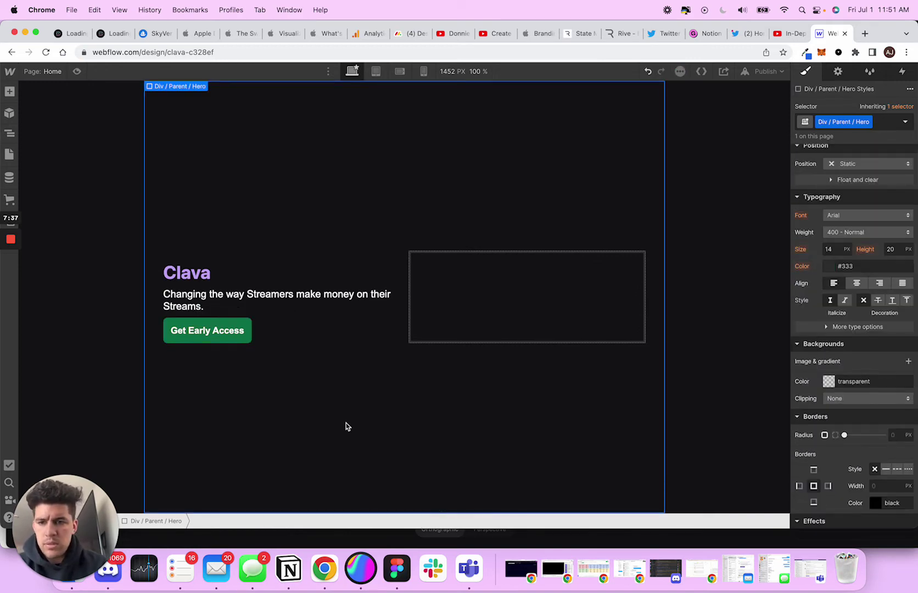
click(237, 343)
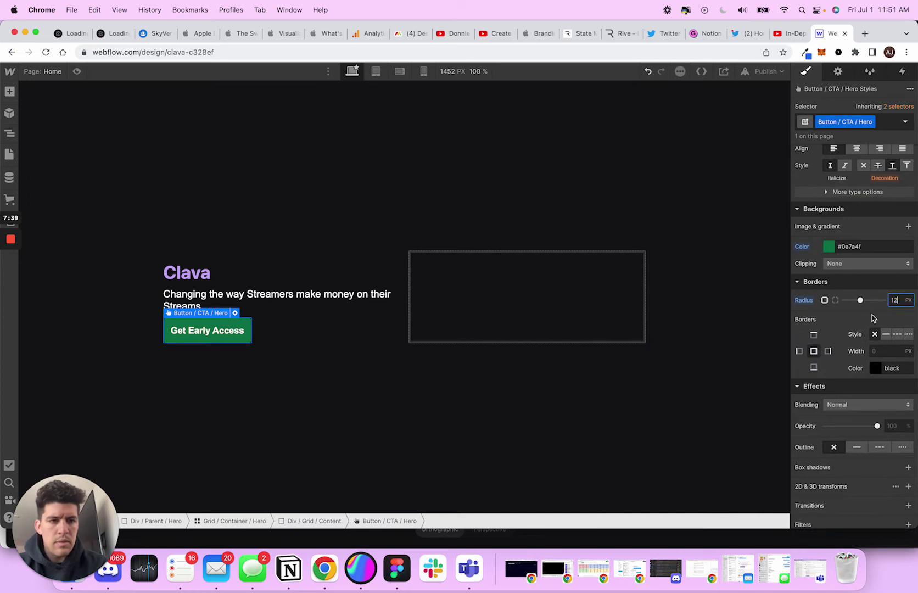
click(403, 396)
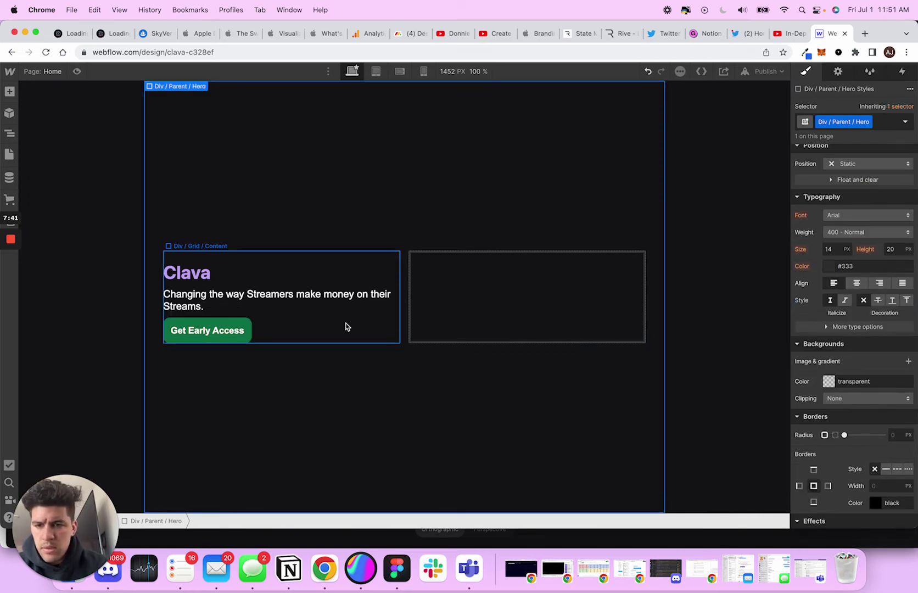
Change the Get Early Access button's background color to dark purple #3d0a7a
click(234, 341)
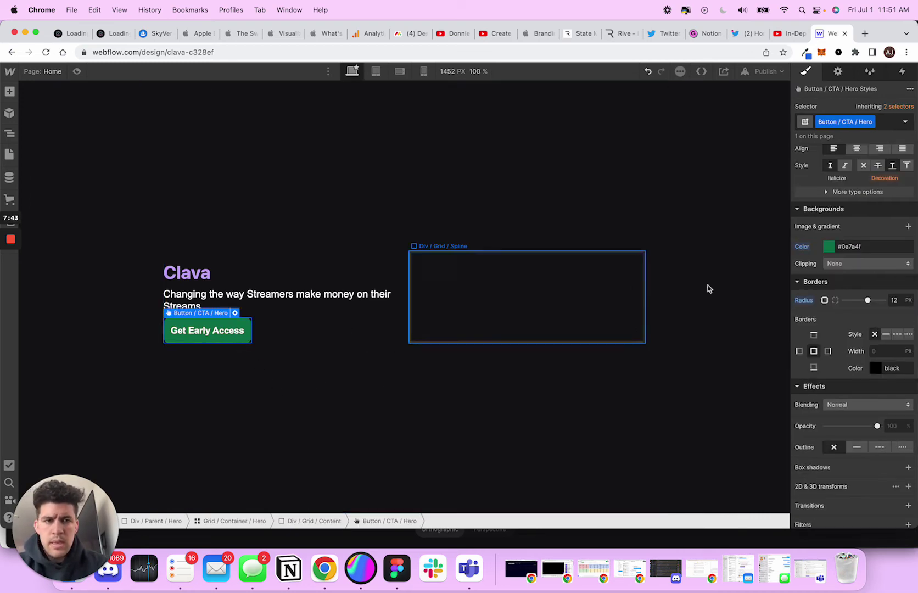
click(829, 246)
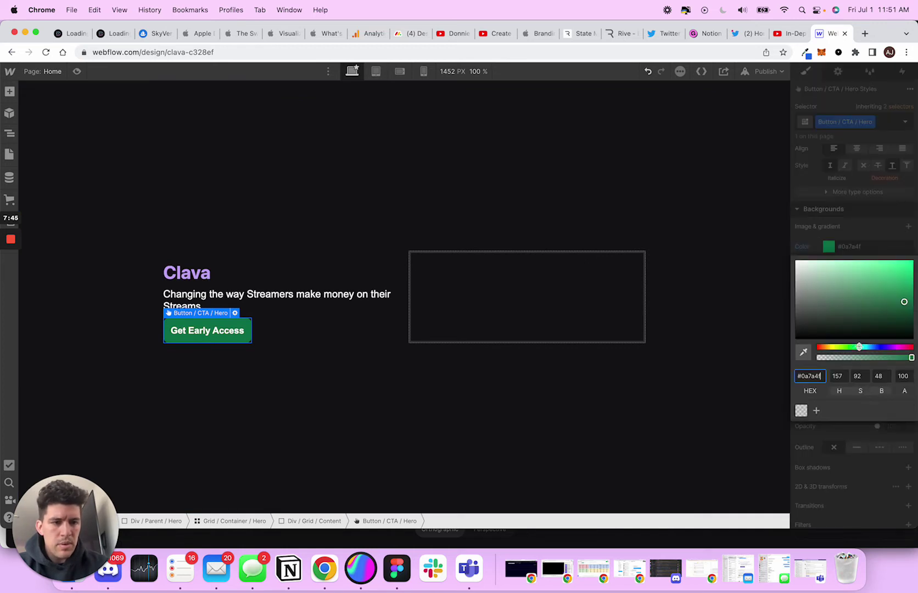
drag(859, 347, 884, 346)
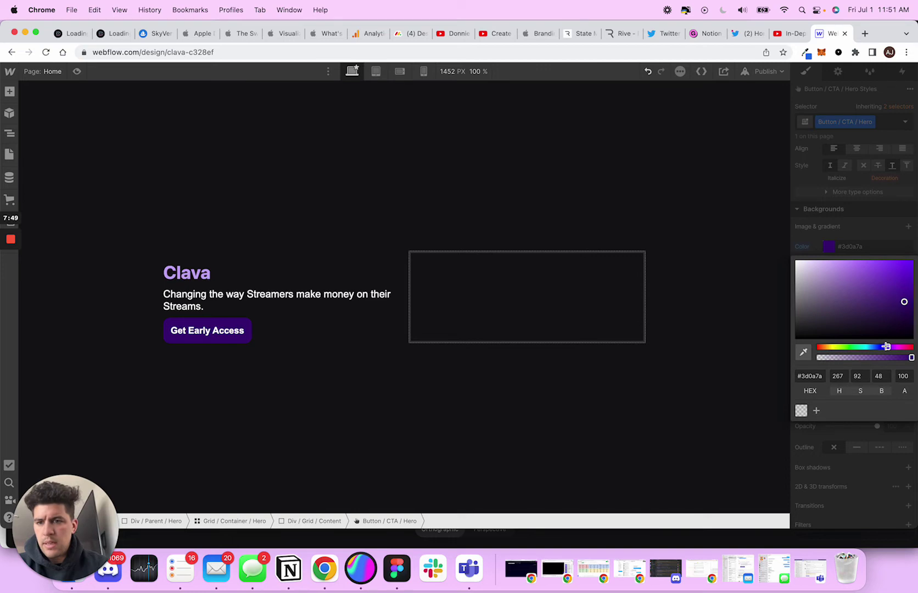
click(389, 398)
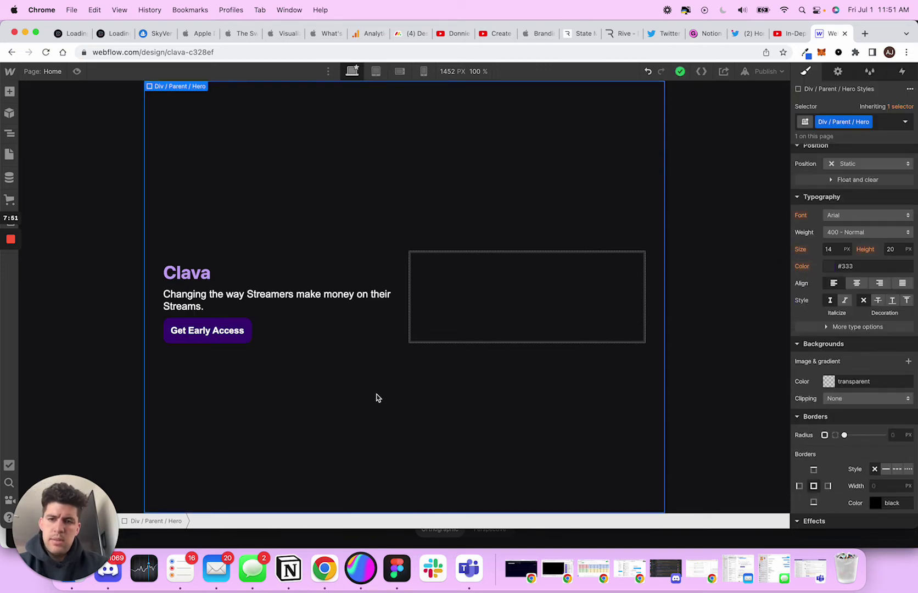
Try about 68 px of right padding on the H3 subheading and undo it
click(451, 320)
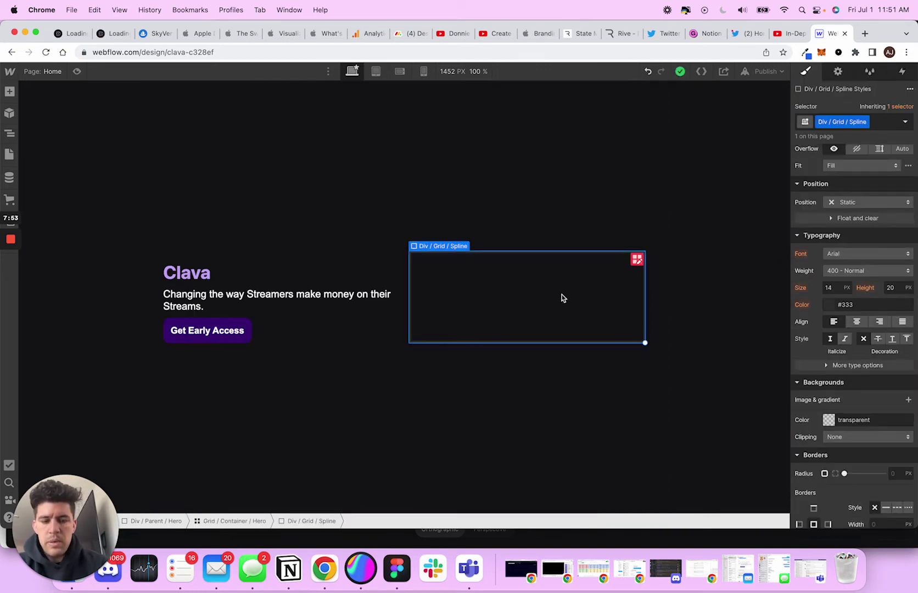
click(328, 303)
scroll(878, 236, up, 10)
drag(882, 230, 851, 230)
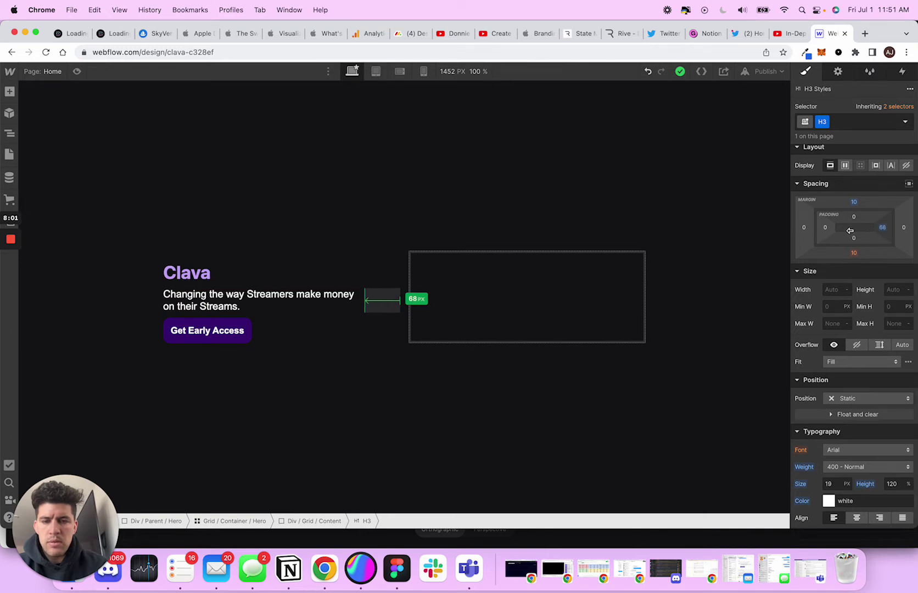
key(super+z)
Set the left padding of the Div / Parent / Hero block to 48 px
click(356, 258)
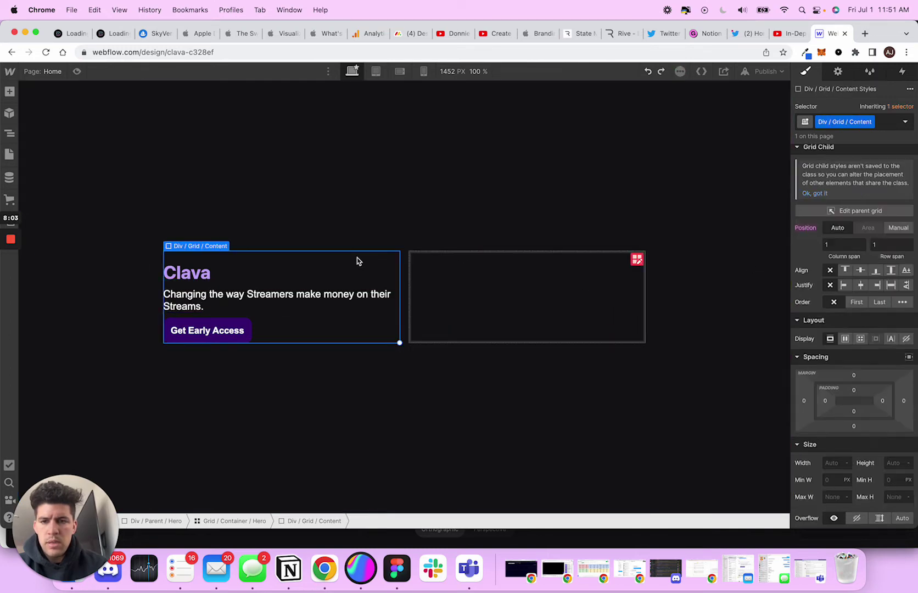
click(465, 241)
drag(825, 335, 834, 335)
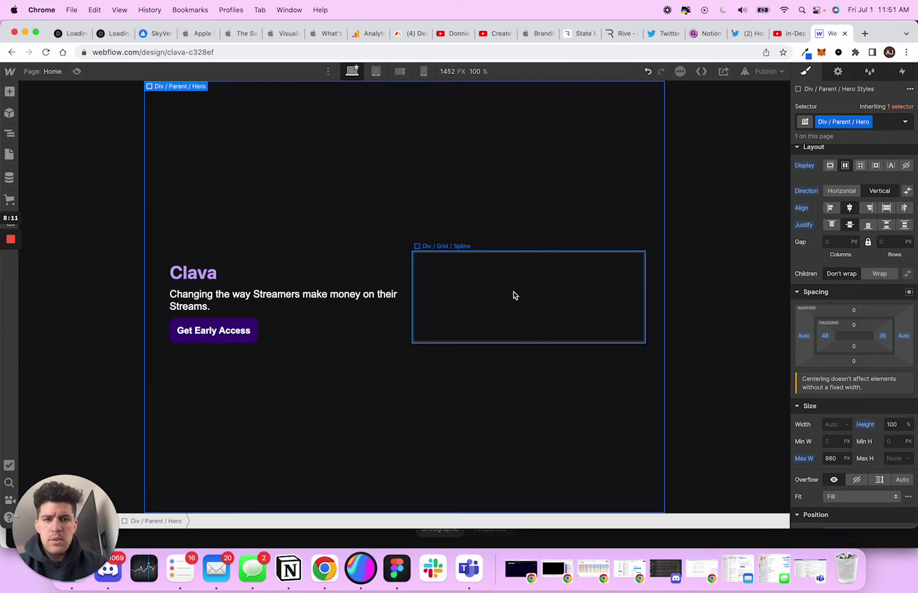
Insert an Embed element into the Div / Grid / Spline block and save it with its custom code left empty
click(456, 260)
key(super+e)
text(embed)
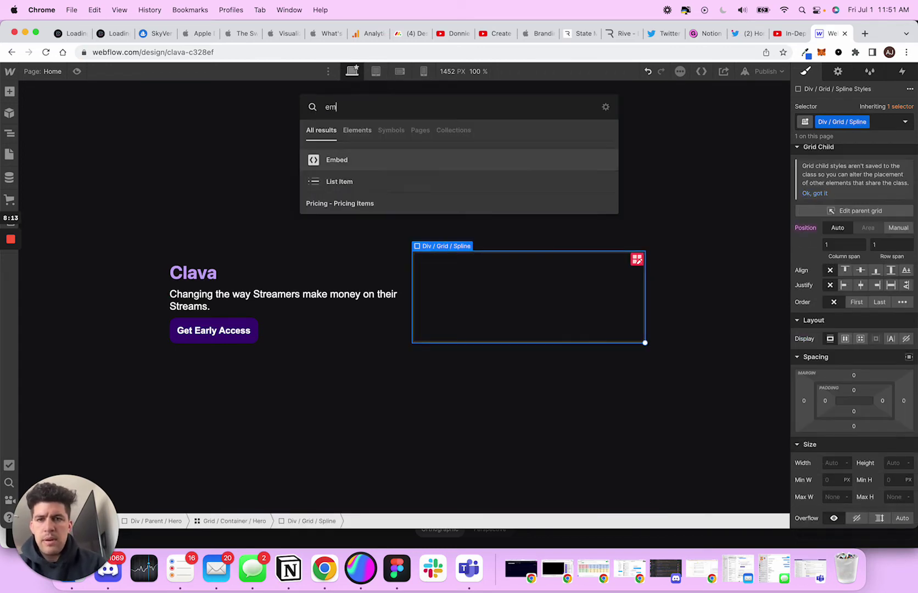
key(Return)
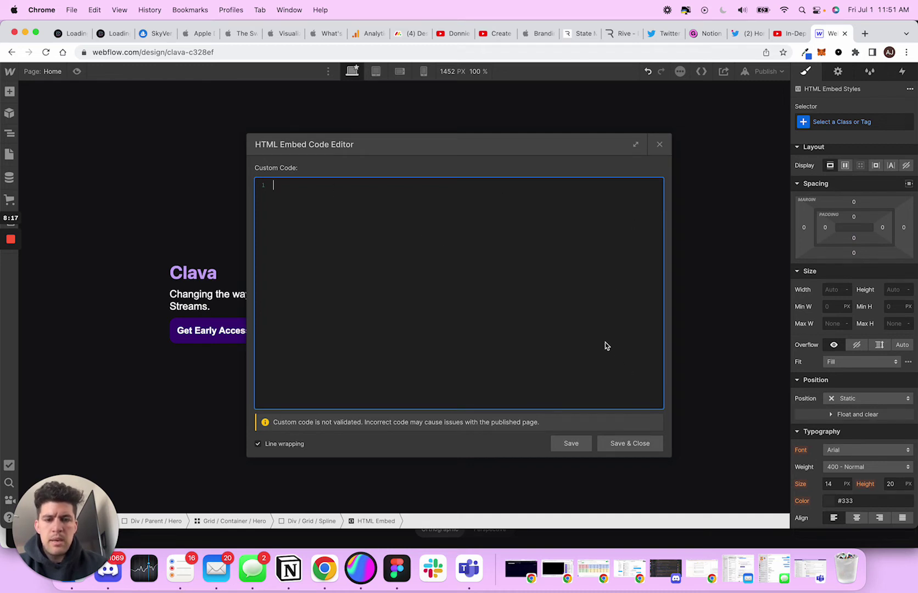
click(620, 443)
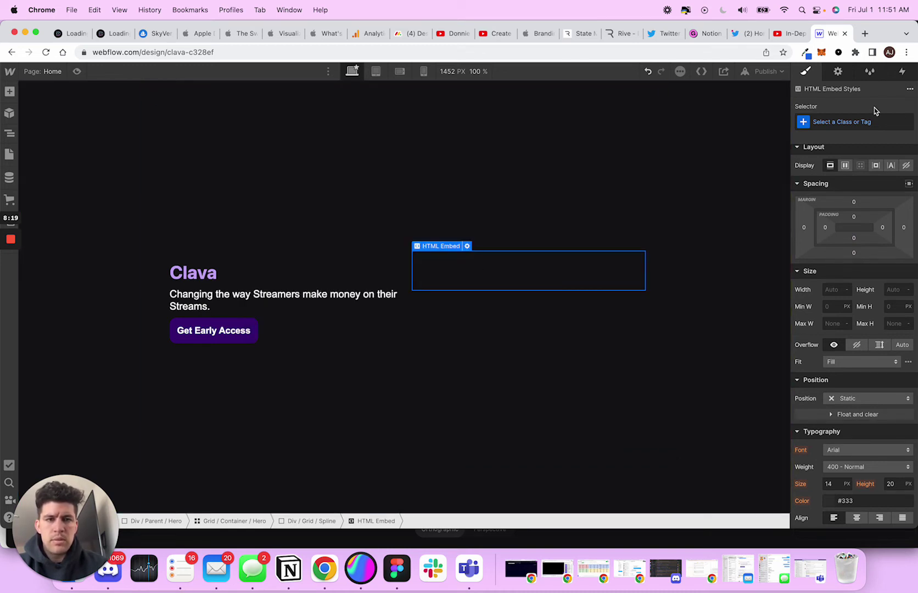
Create the class Hero / Spline Embed for the new HTML embed
click(803, 122)
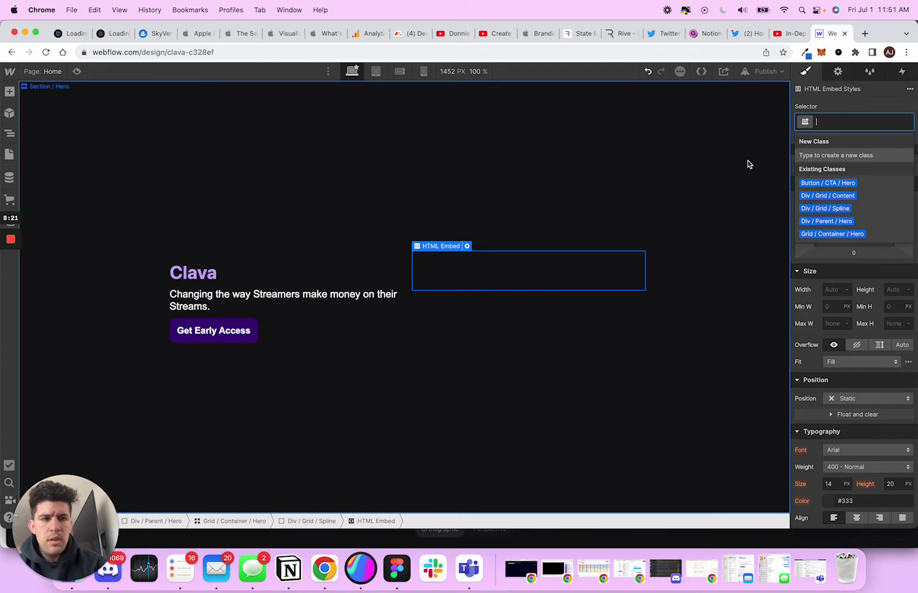
text(Embed / Hero)
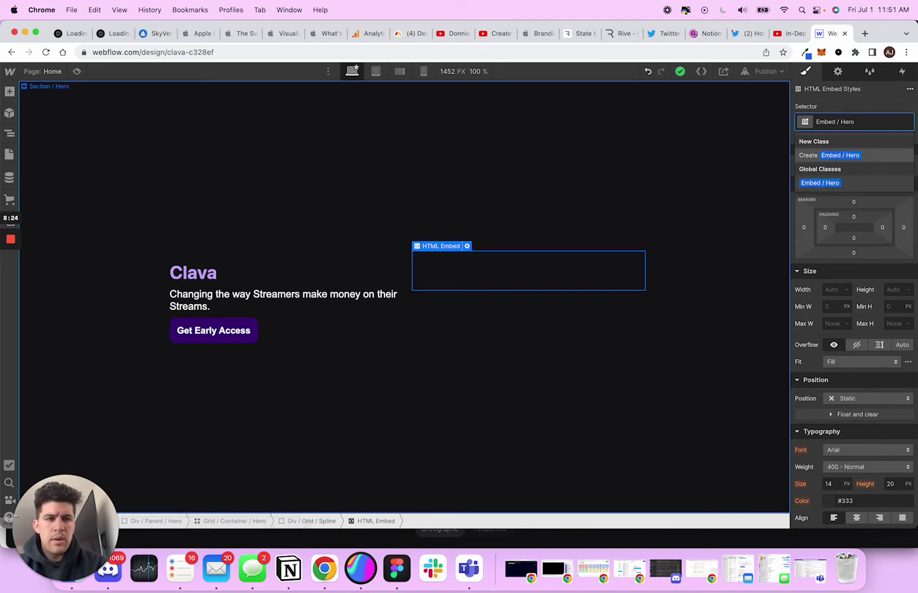
key(super+a)
text(Spline)
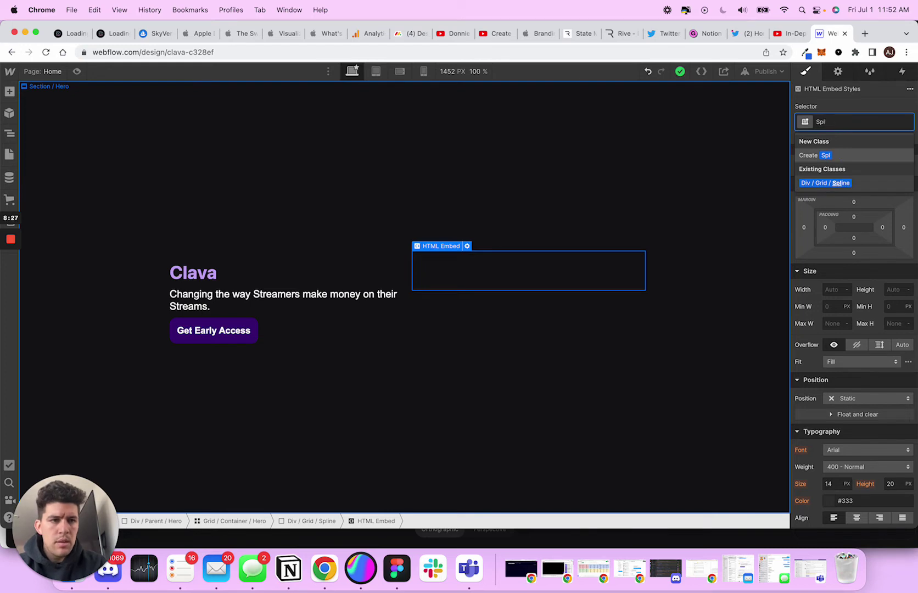
key(BackSpace)
key(BackSpace)
text(Hero / Spline Em)
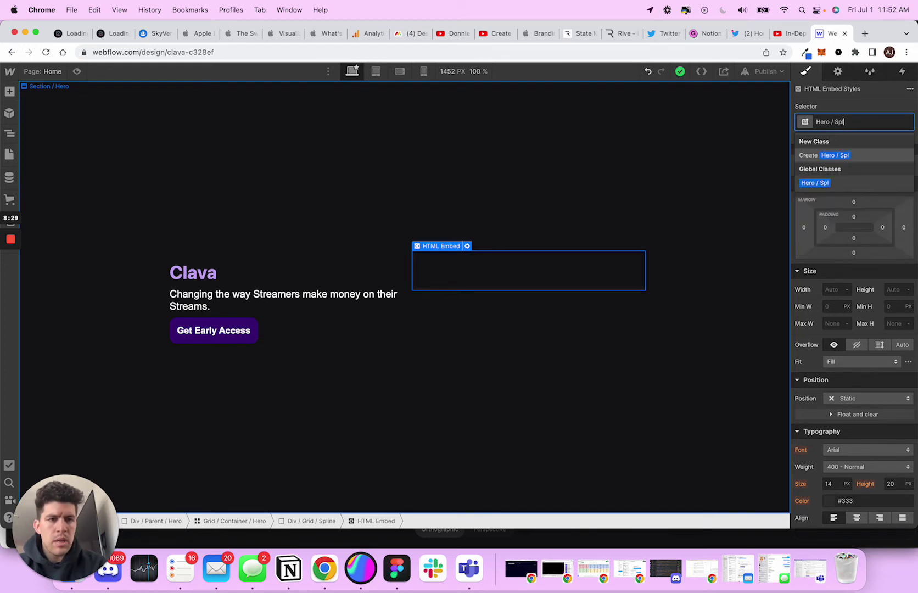
text(bed)
key(Return)
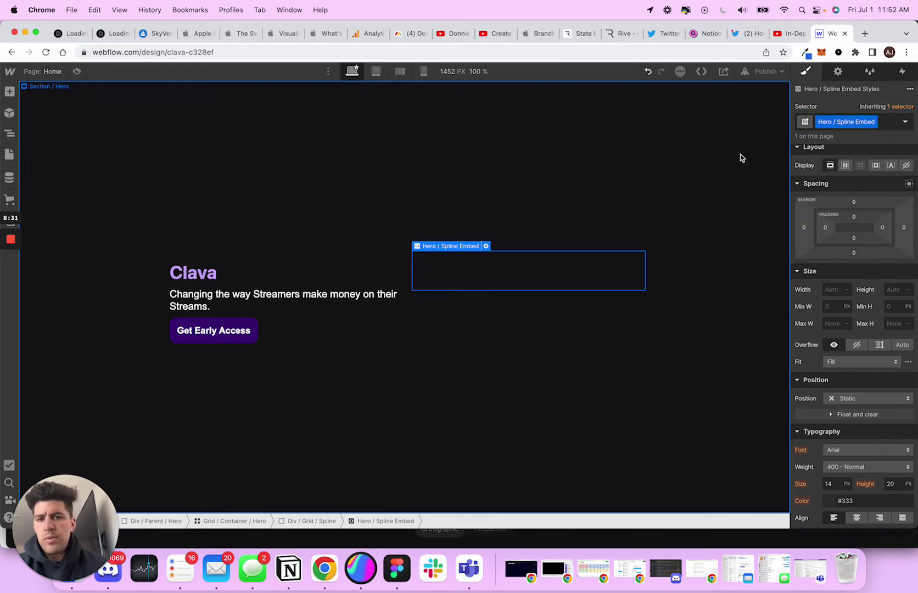
Examine the page's element hierarchy from Section / Hero through the grid's content and Spline blocks down to the embed
click(10, 134)
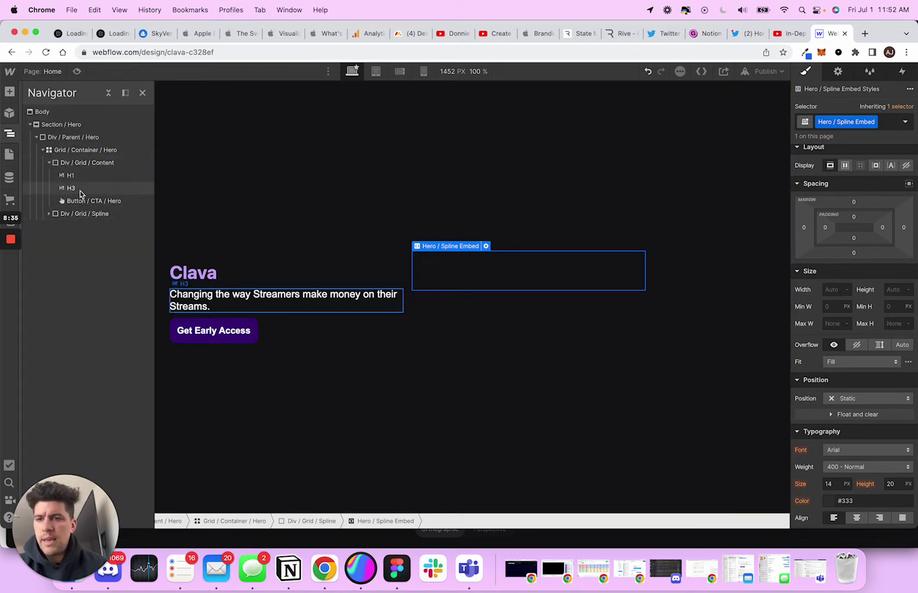
click(50, 214)
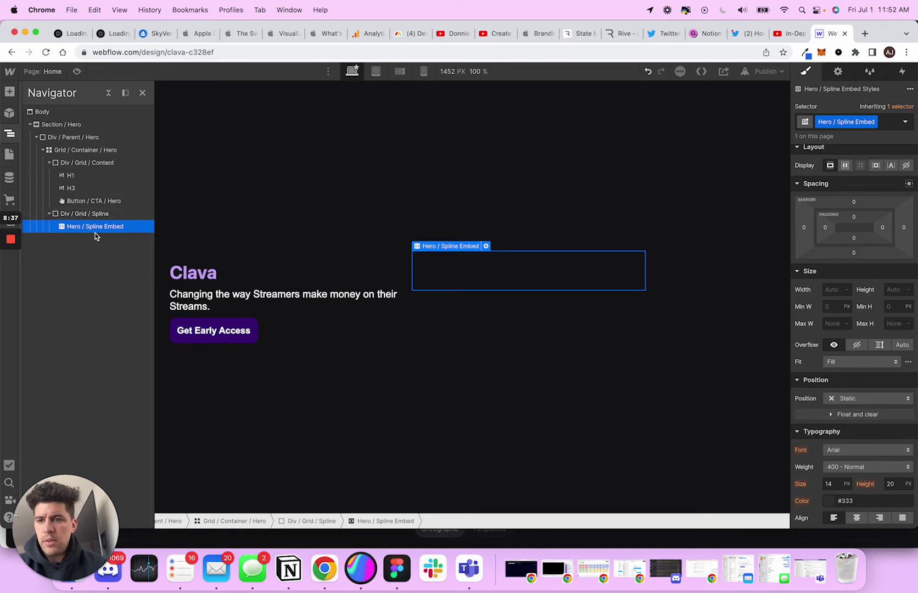
click(60, 125)
click(30, 125)
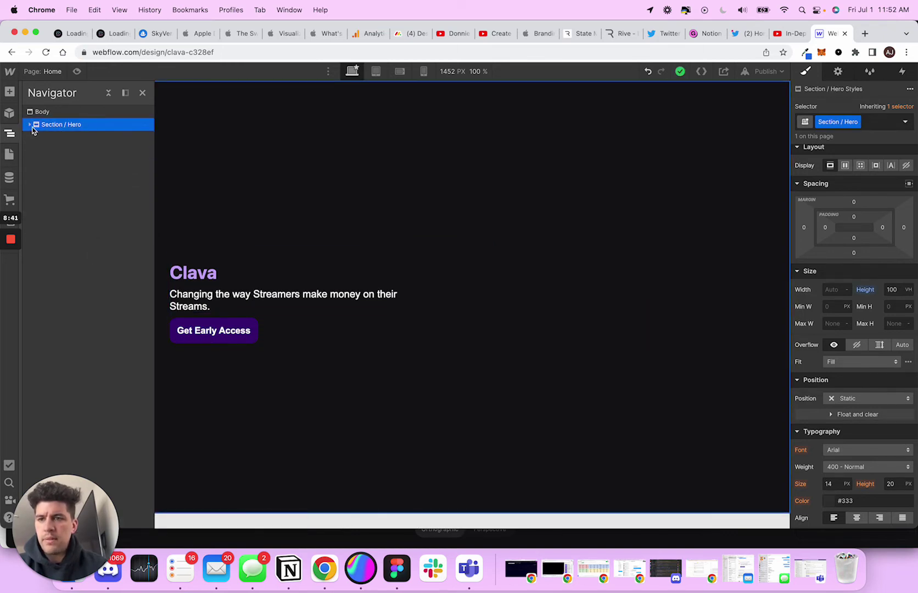
click(32, 127)
click(57, 141)
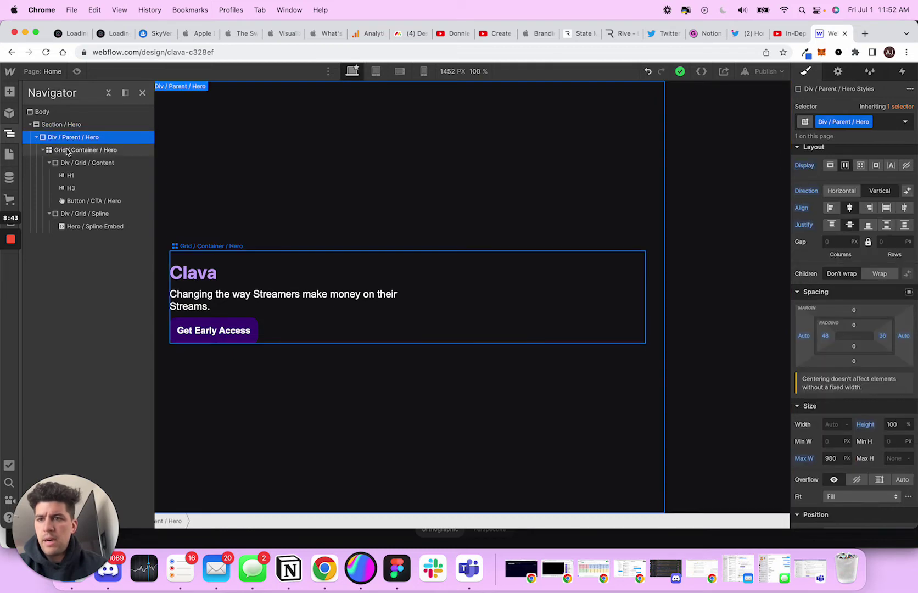
click(68, 153)
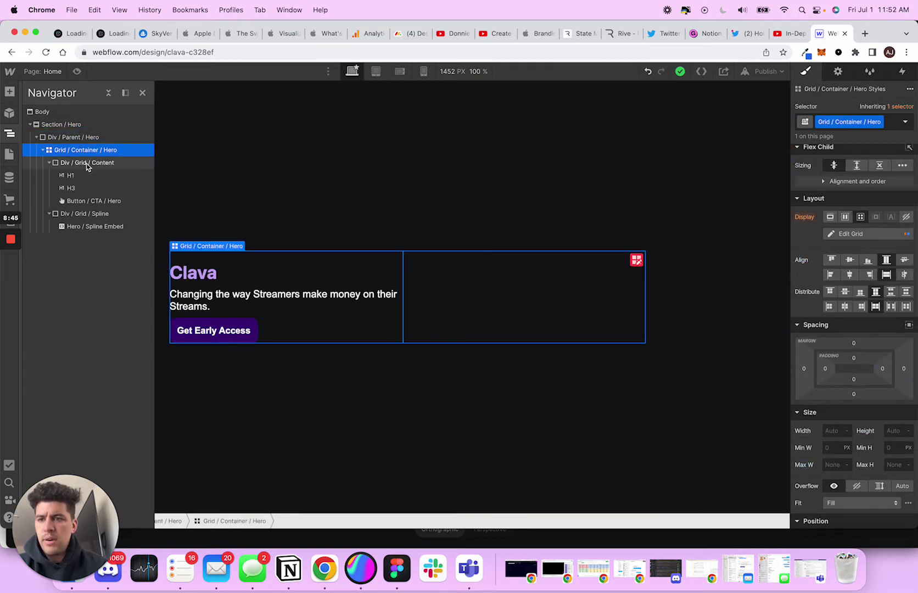
click(84, 168)
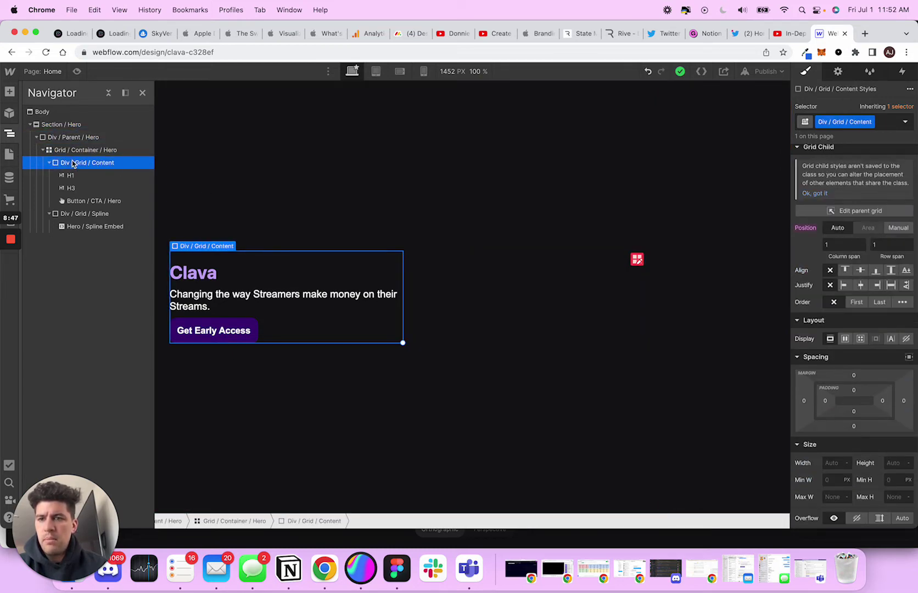
click(50, 164)
click(47, 176)
click(108, 177)
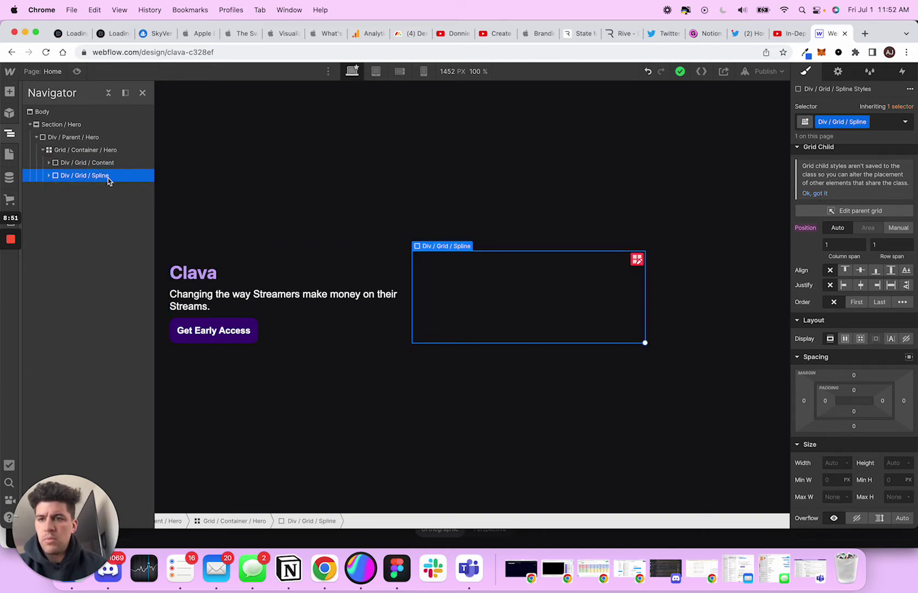
click(485, 281)
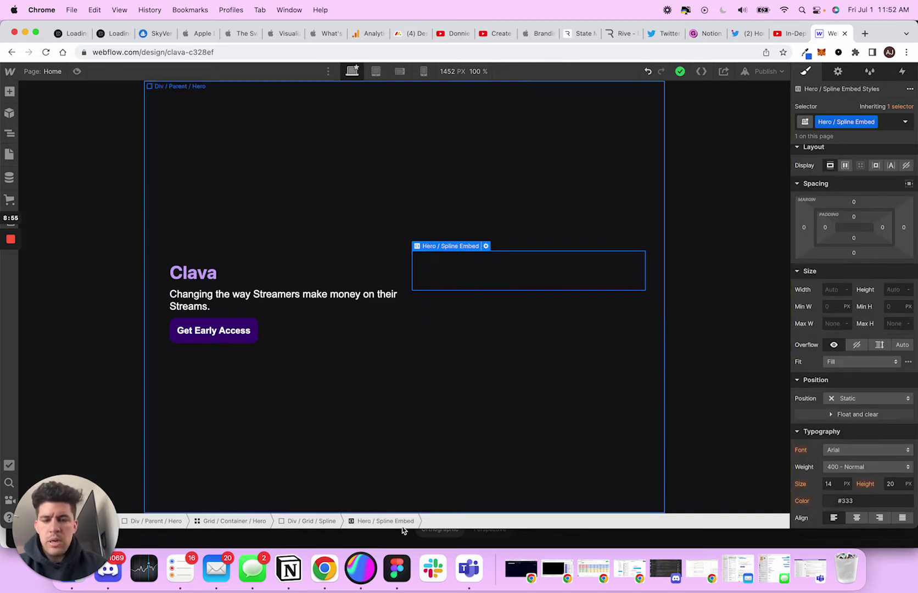
Switch to Spline and turn off the logo in the Clava iPhone scene's public URL export settings
click(361, 567)
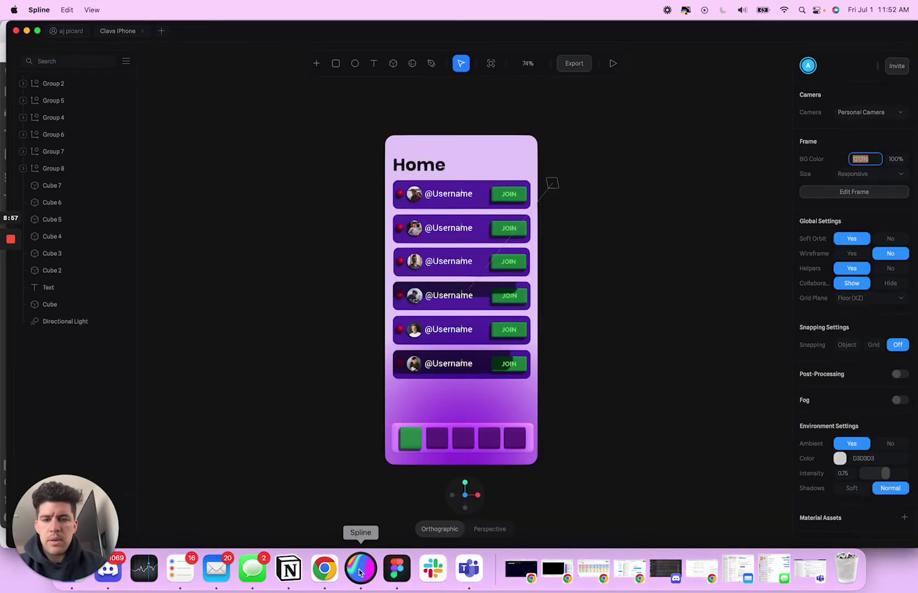
click(586, 67)
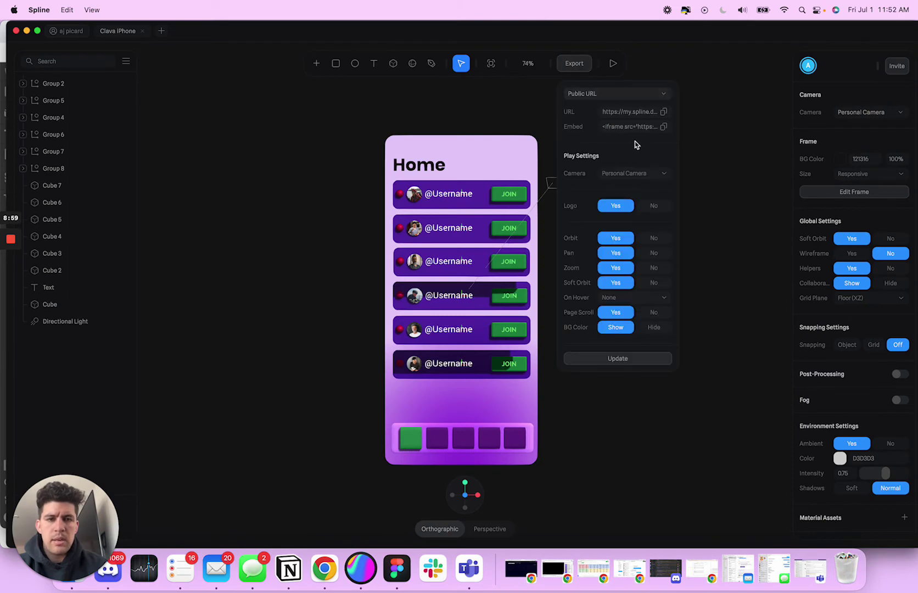
click(649, 208)
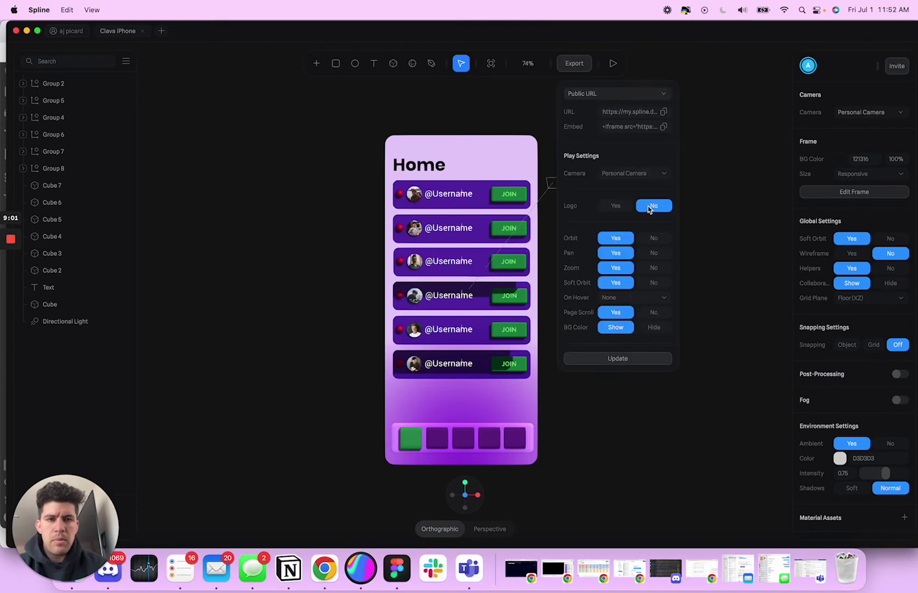
Set the exported scene's touch panning to 1 Touch
scroll(648, 206, down, 5)
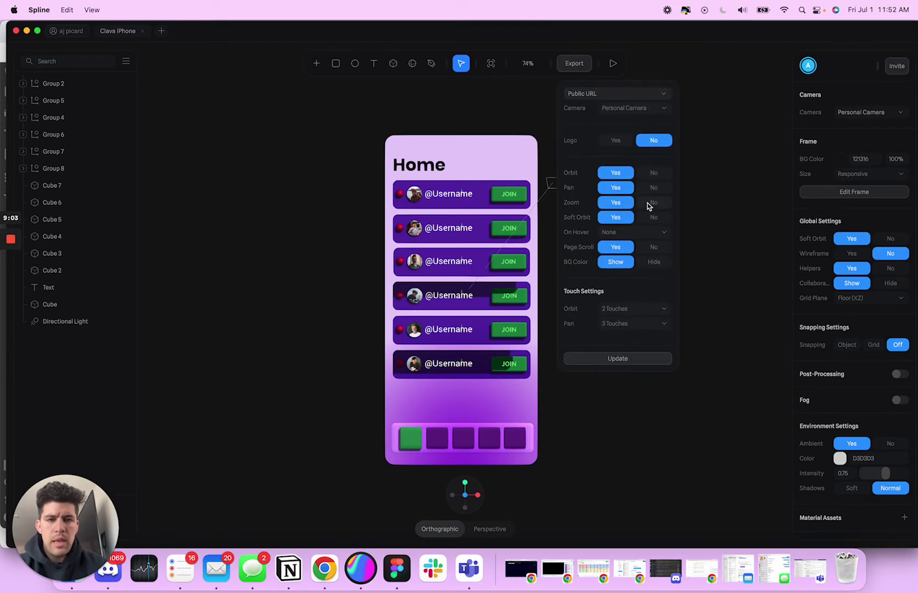
scroll(648, 207, down, 1)
click(635, 264)
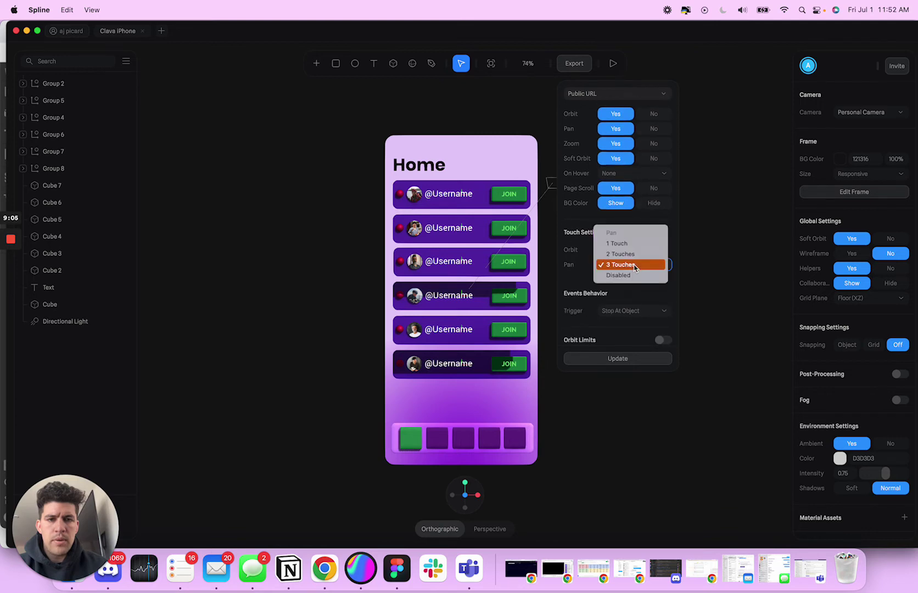
click(634, 243)
scroll(635, 282, down, 4)
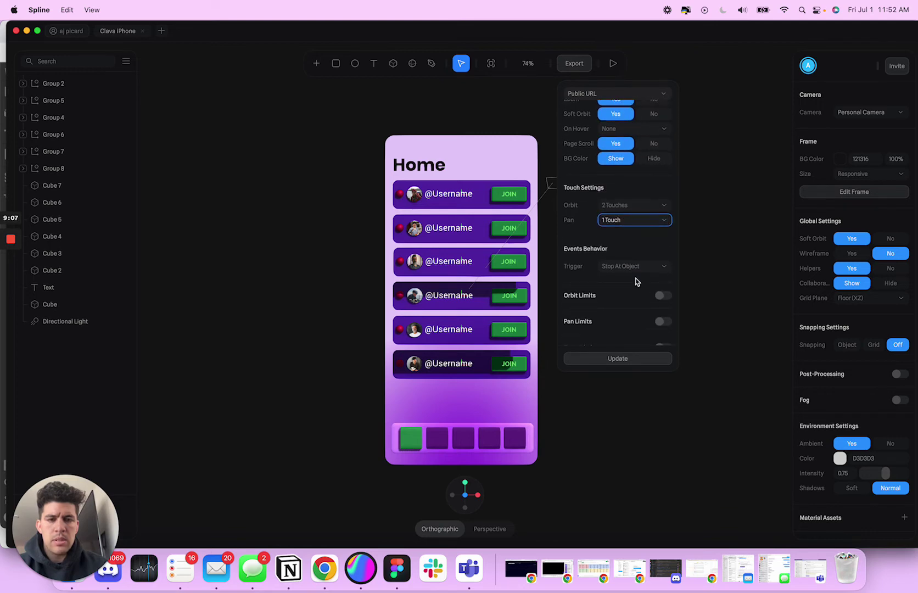
Turn on Orbit Limits for the exported scene and test orbiting it in a play preview
scroll(657, 244, down, 5)
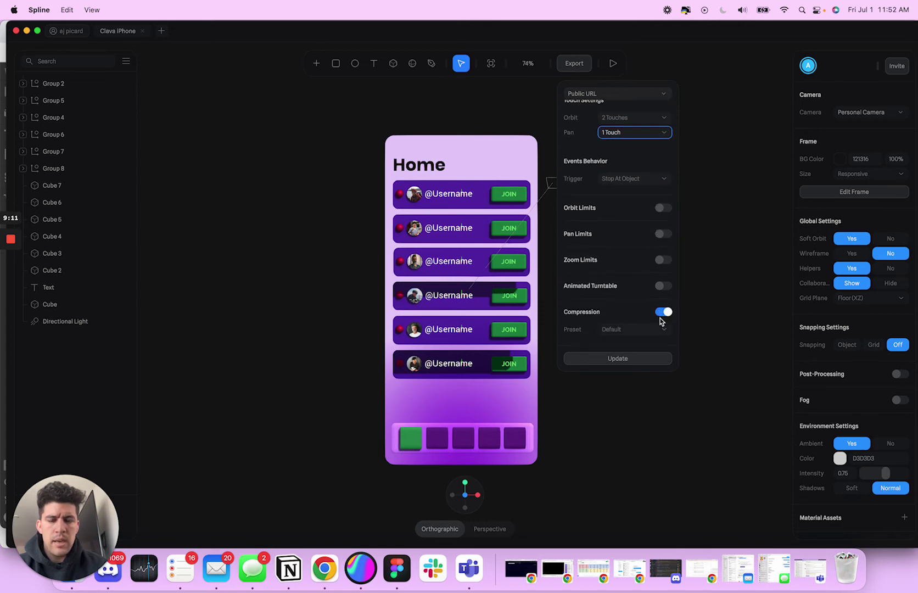
click(660, 208)
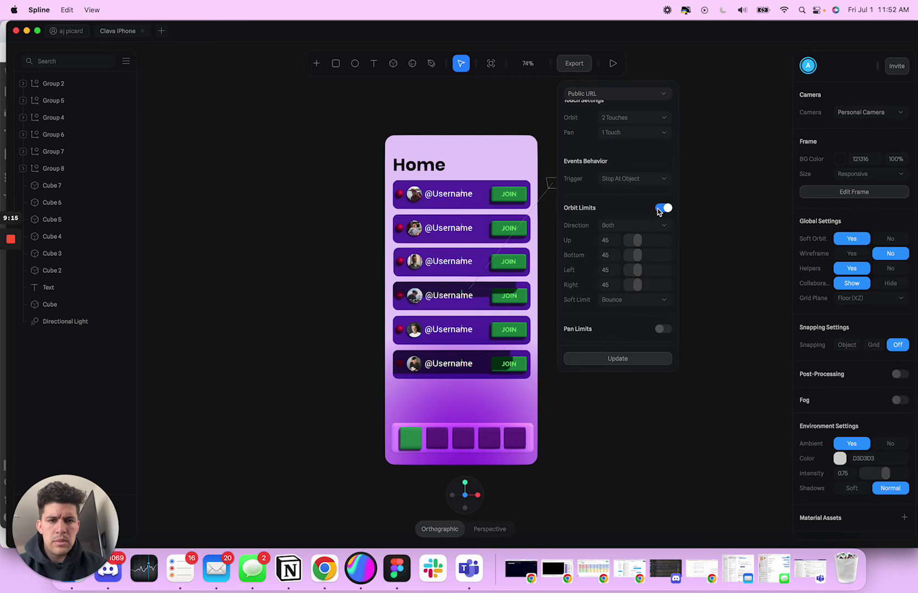
click(612, 64)
drag(559, 181, 607, 207)
click(503, 64)
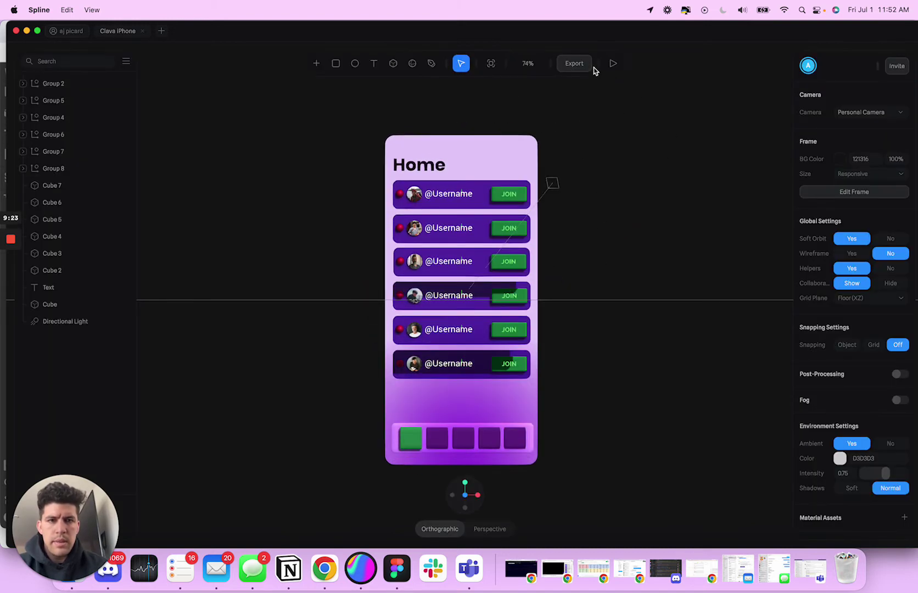
Set the public URL export's compression preset to Performance and update the published scene
click(576, 63)
scroll(629, 230, down, 6)
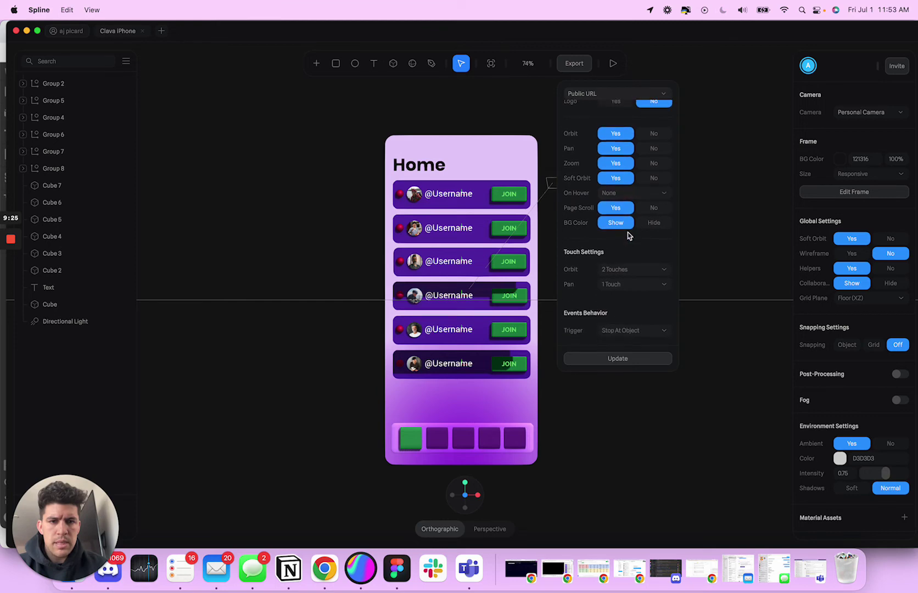
scroll(628, 235, down, 5)
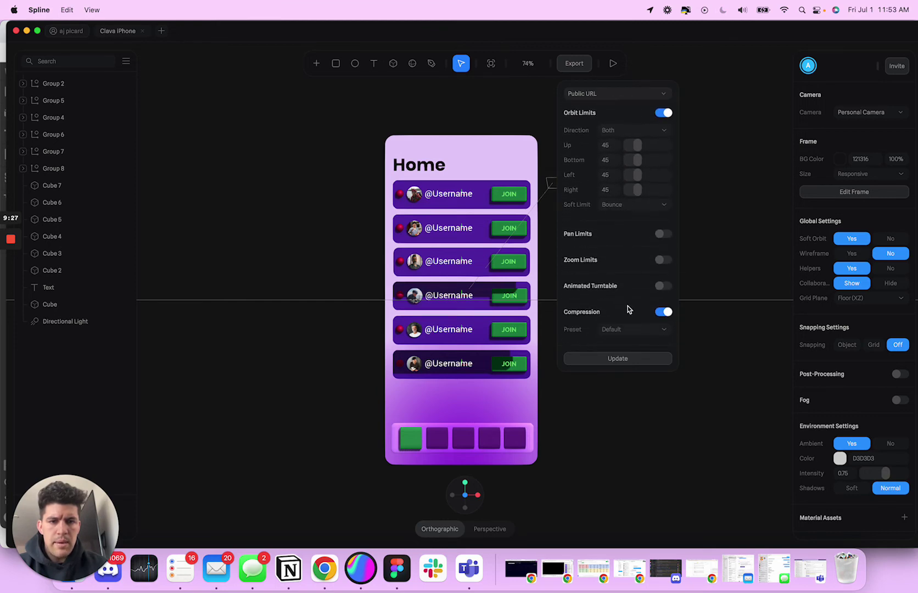
click(635, 331)
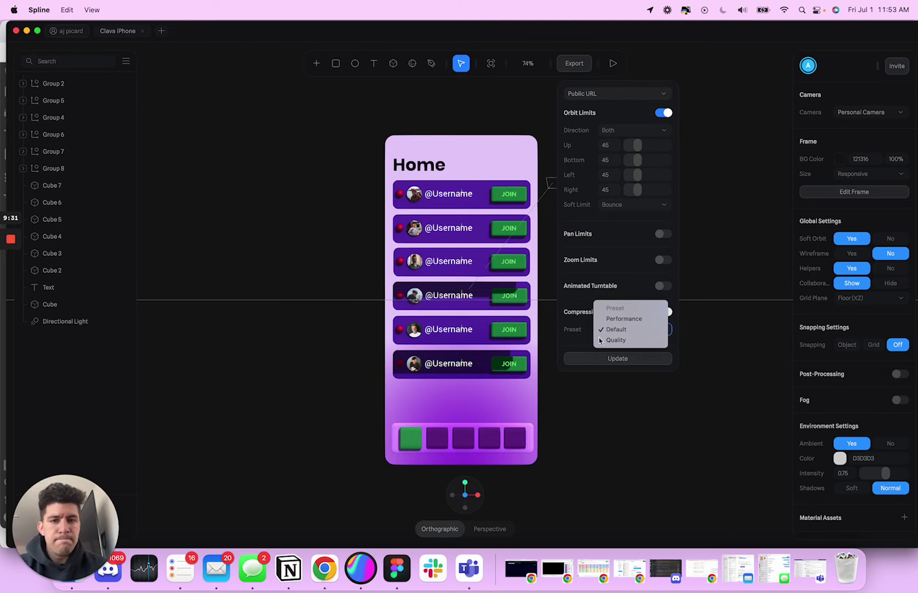
click(630, 323)
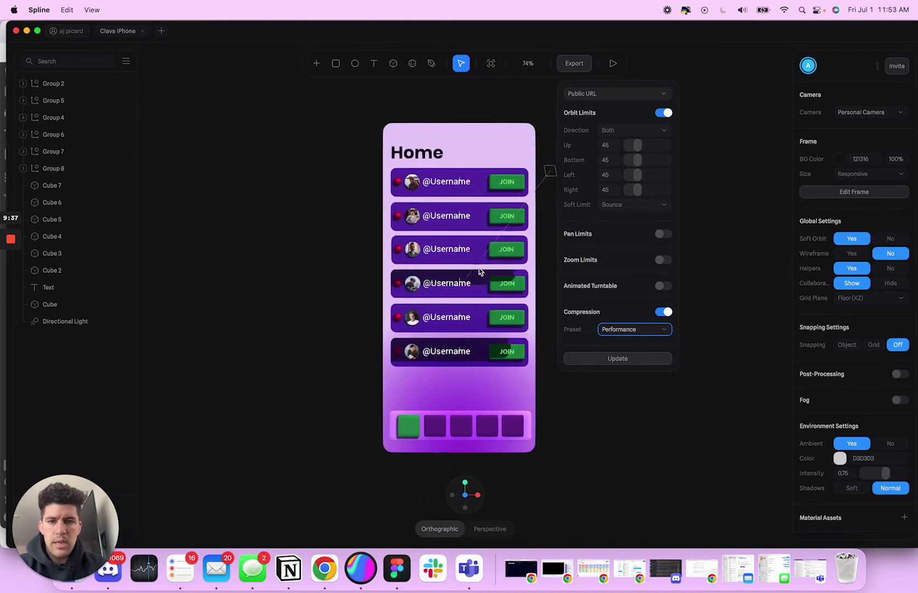
click(600, 359)
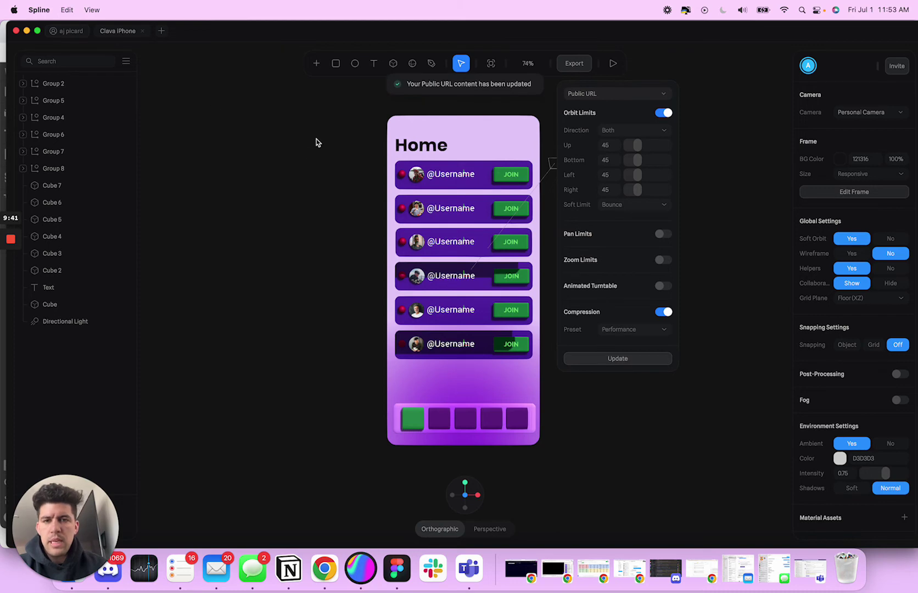
Switch to Webflow in Chrome and open an empty code editor for the Hero / Spline Embed element
click(325, 568)
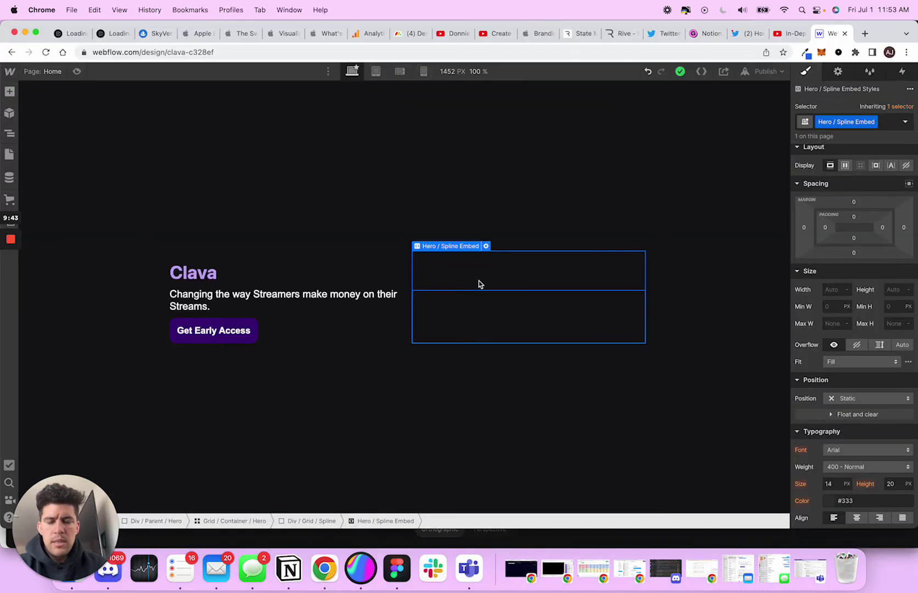
click(485, 248)
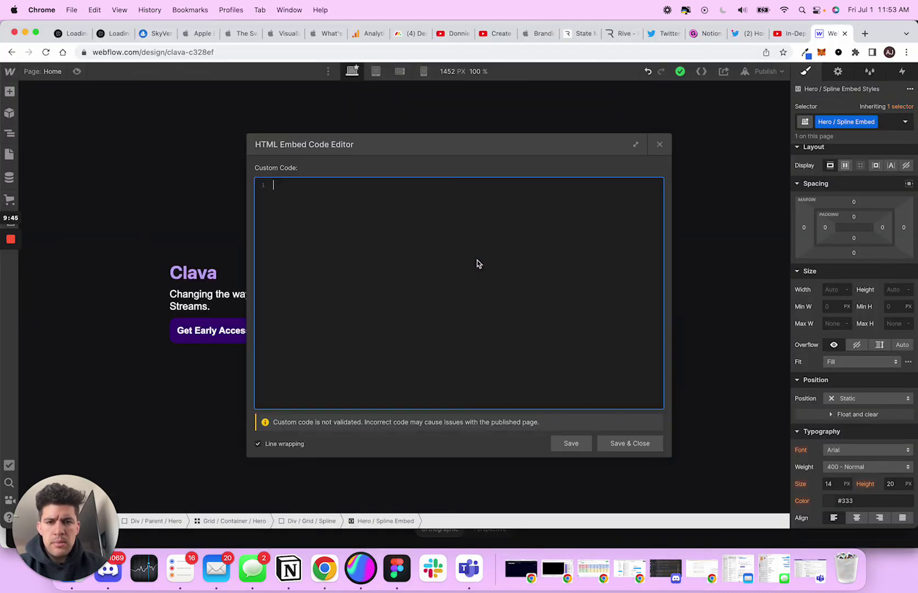
text(121316)
key(BackSpace)
key(BackSpace)
key(BackSpace)
key(BackSpace)
key(BackSpace)
key(BackSpace)
Copy the scene's iframe embed code from Spline into Webflow's HTML embed and save it
key(super+Tab)
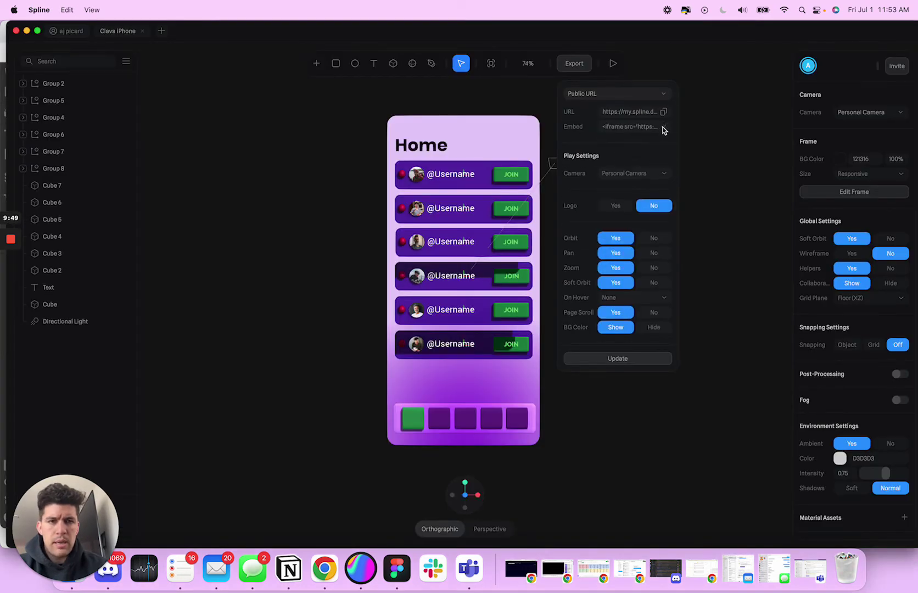
click(661, 128)
key(super+Tab)
key(super+v)
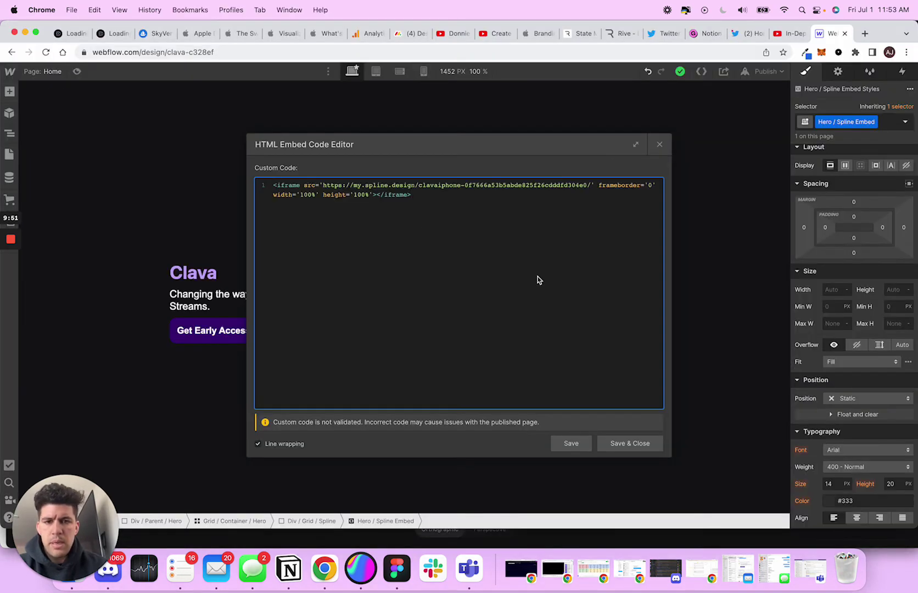
click(574, 444)
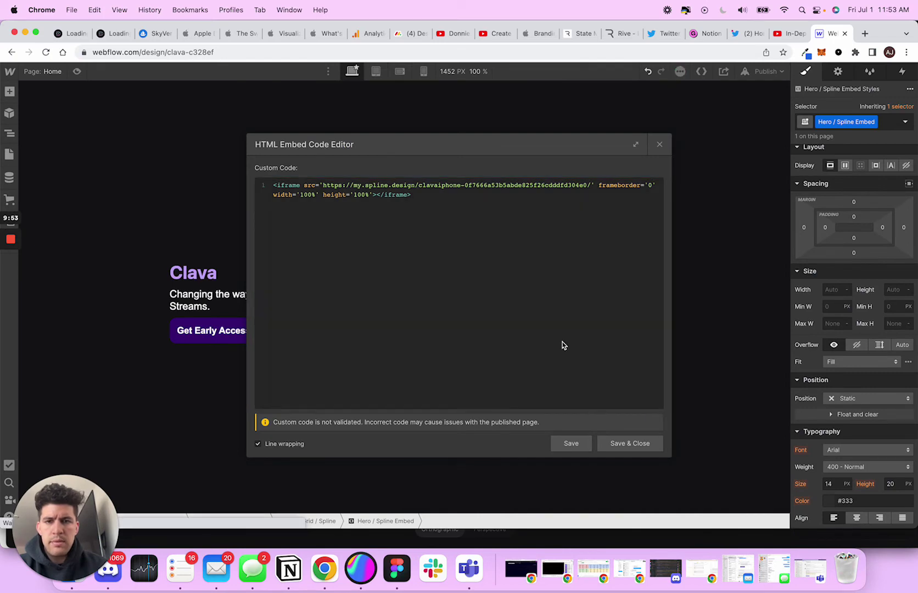
drag(483, 149, 277, 93)
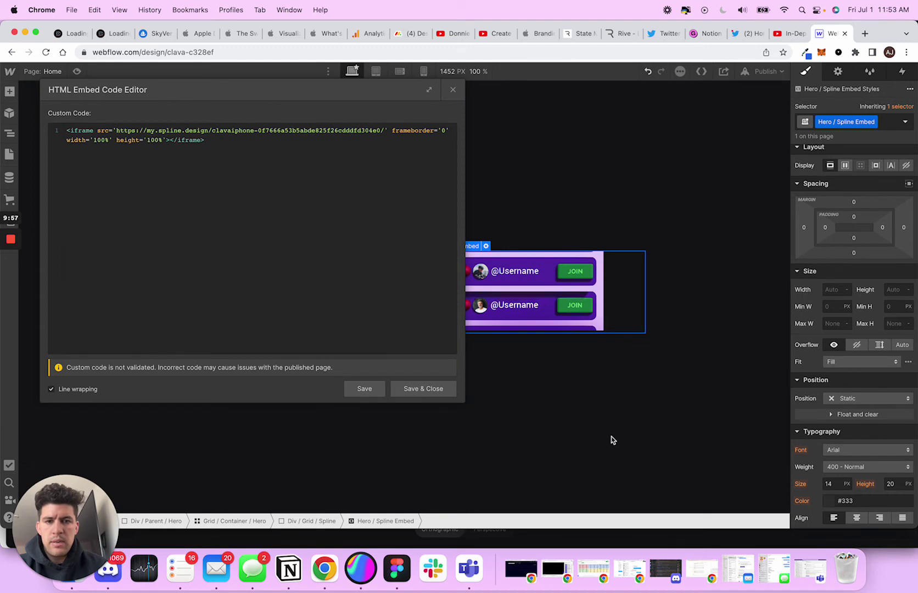
click(429, 391)
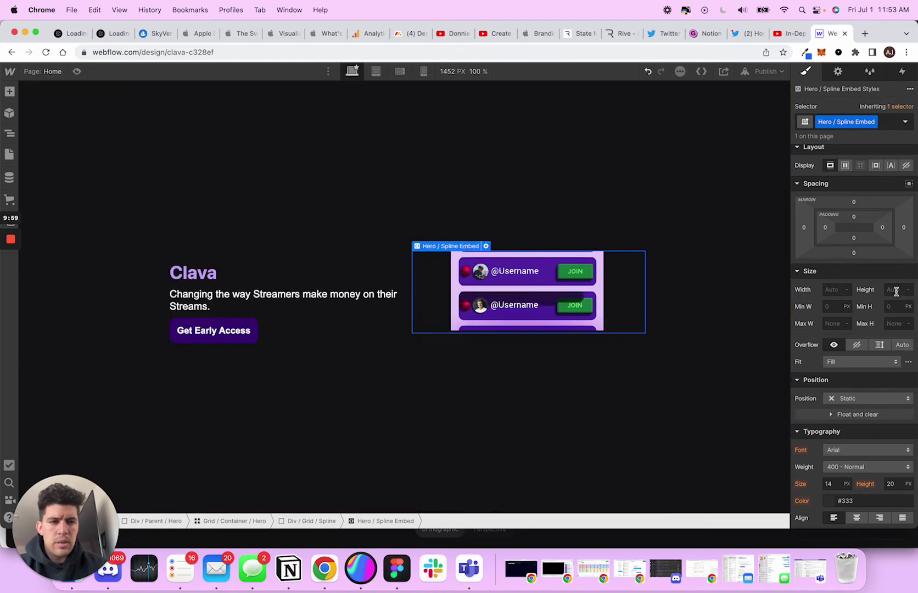
Set the Grid / Container / Hero height to 100% and center its items both horizontally and vertically
key(z)
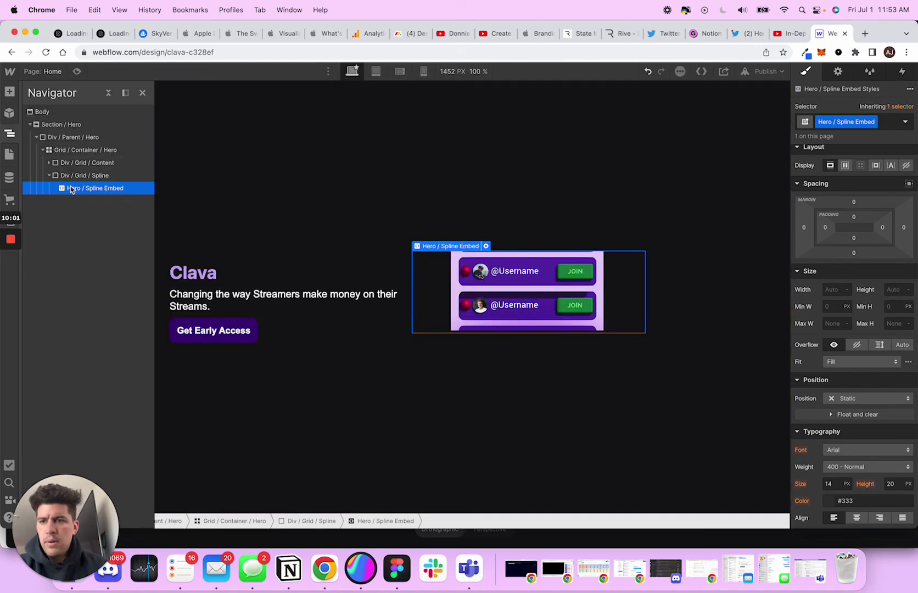
click(72, 176)
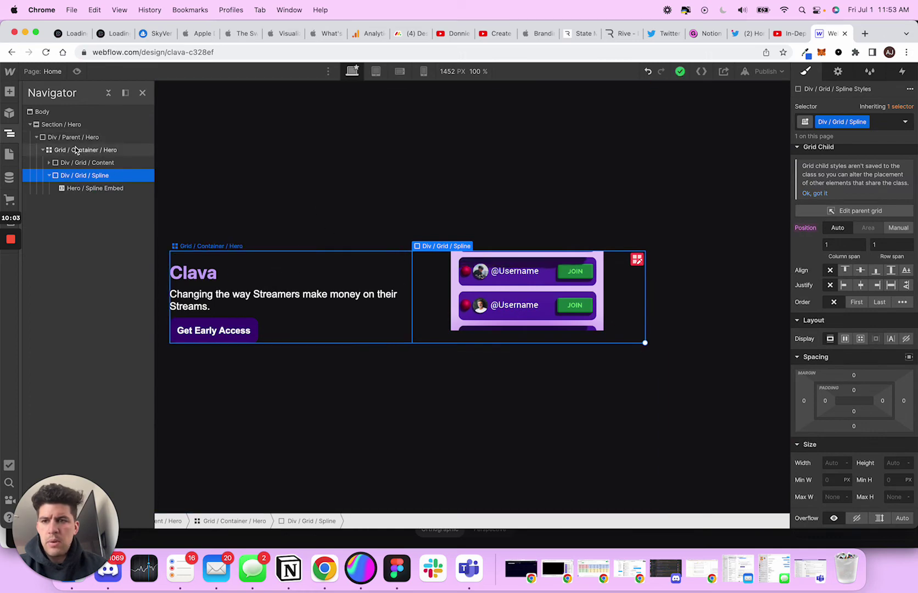
click(77, 151)
scroll(873, 316, down, 4)
text(100%)
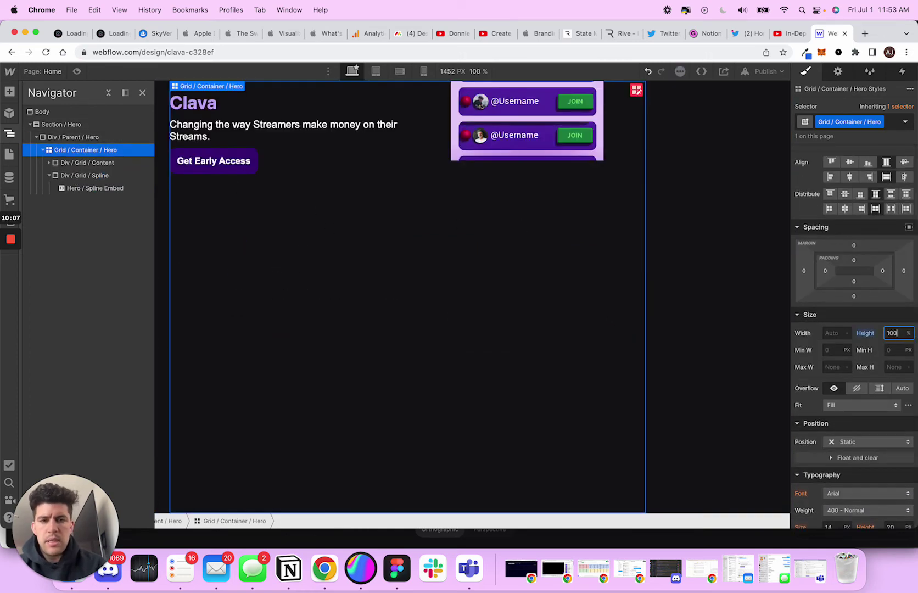
key(BackSpace)
key(BackSpace)
key(BackSpace)
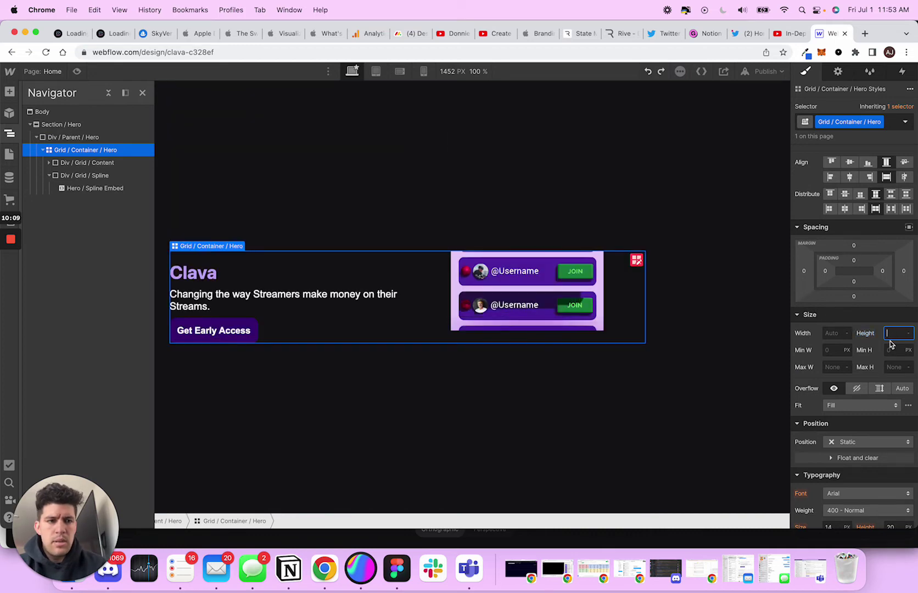
key(Return)
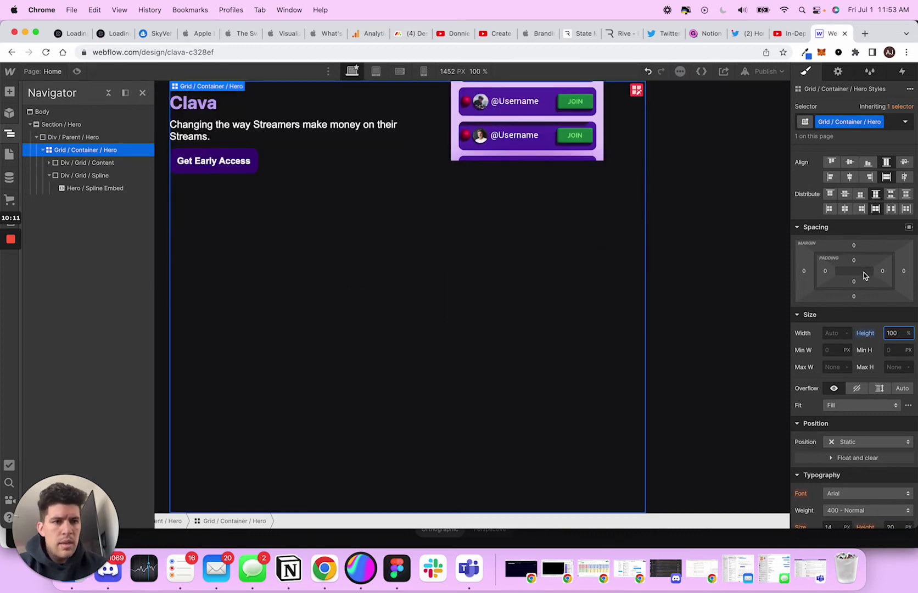
scroll(856, 257, up, 3)
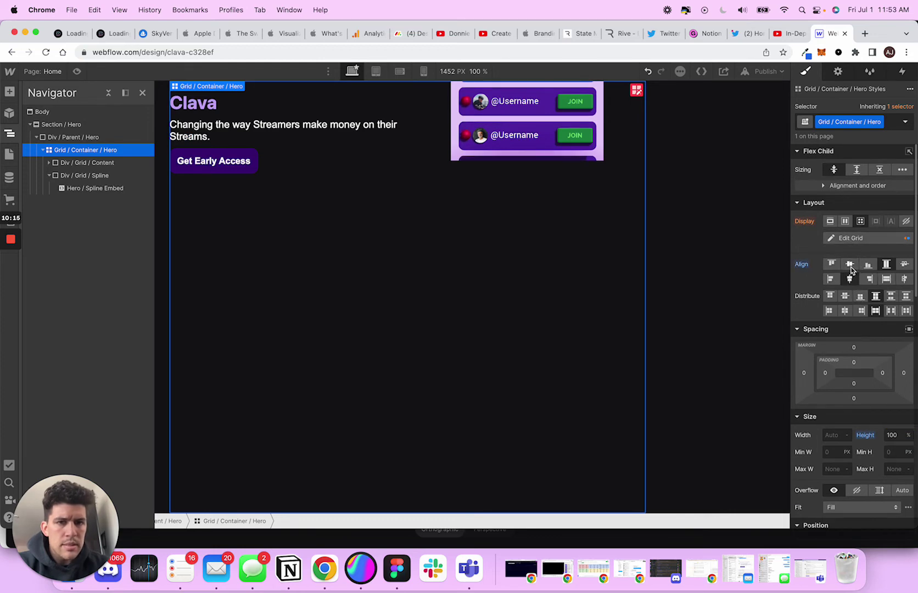
click(850, 264)
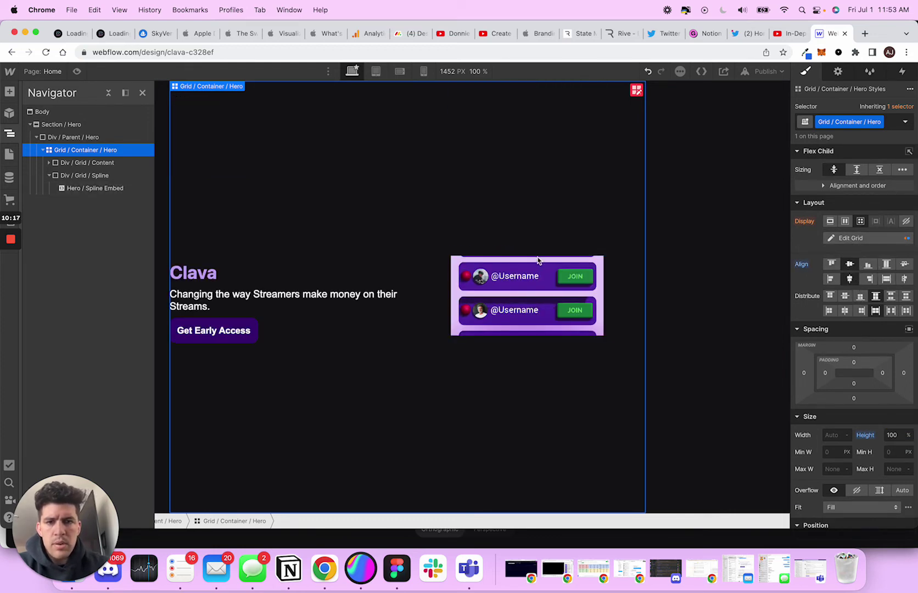
Set the height of the Div / Grid / Spline block to 100%
click(84, 175)
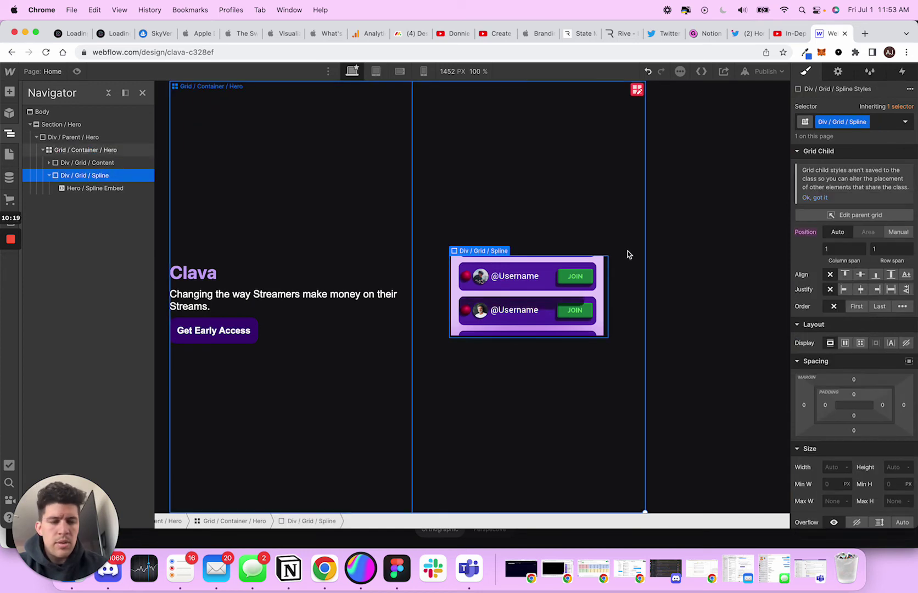
click(889, 466)
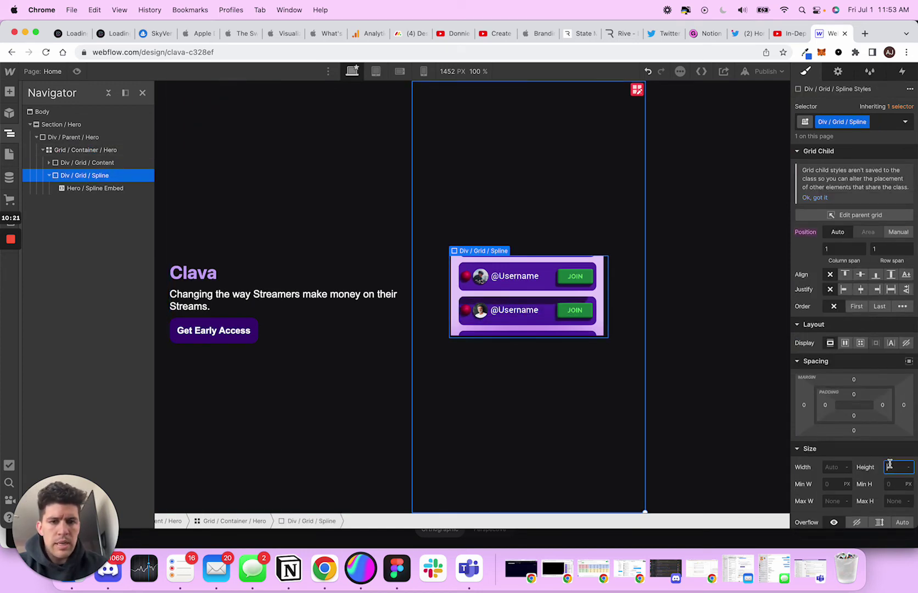
text(100)
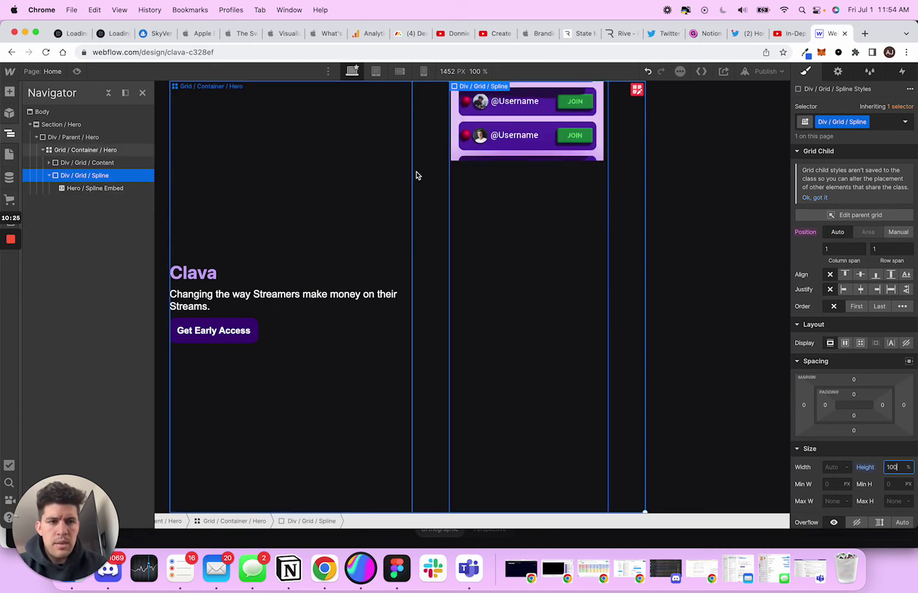
Try centering the Div / Grid / Spline block's own grid alignment and justification, and reset both
click(860, 289)
click(860, 275)
click(830, 275)
click(830, 289)
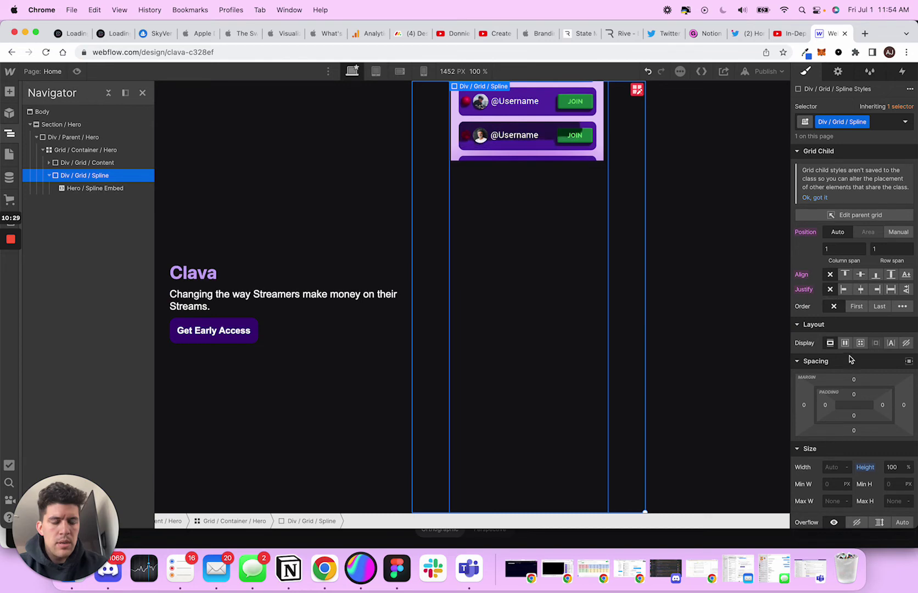
Make Div / Grid / Spline a vertical flexbox with its content centered on both axes
click(845, 342)
click(879, 368)
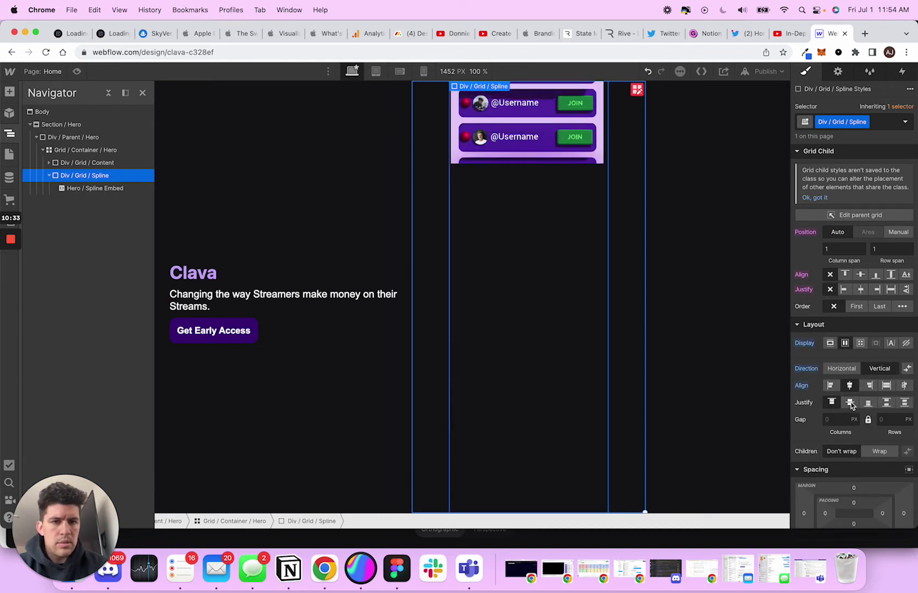
click(850, 402)
scroll(879, 463, down, 5)
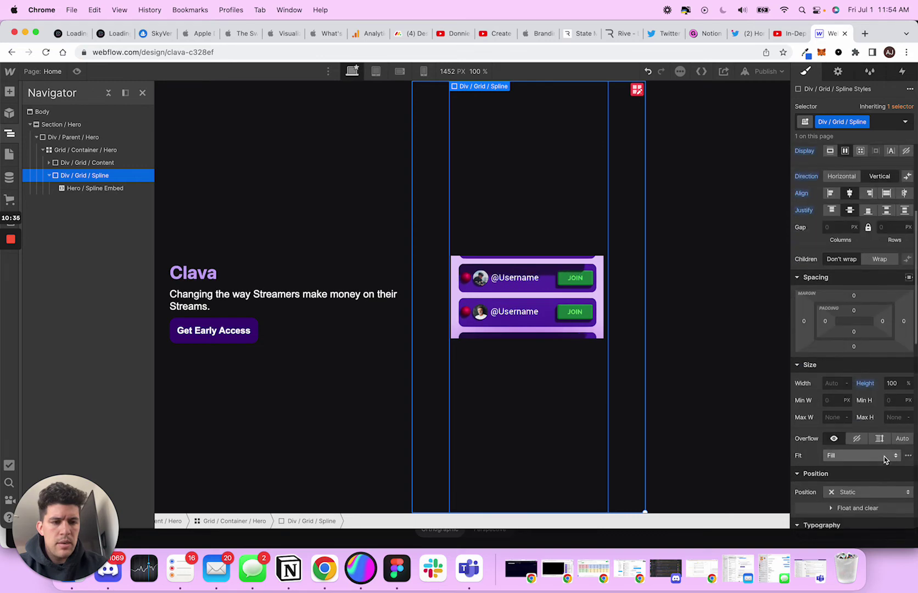
Set the height of the Hero / Spline Embed element to 100%
click(151, 188)
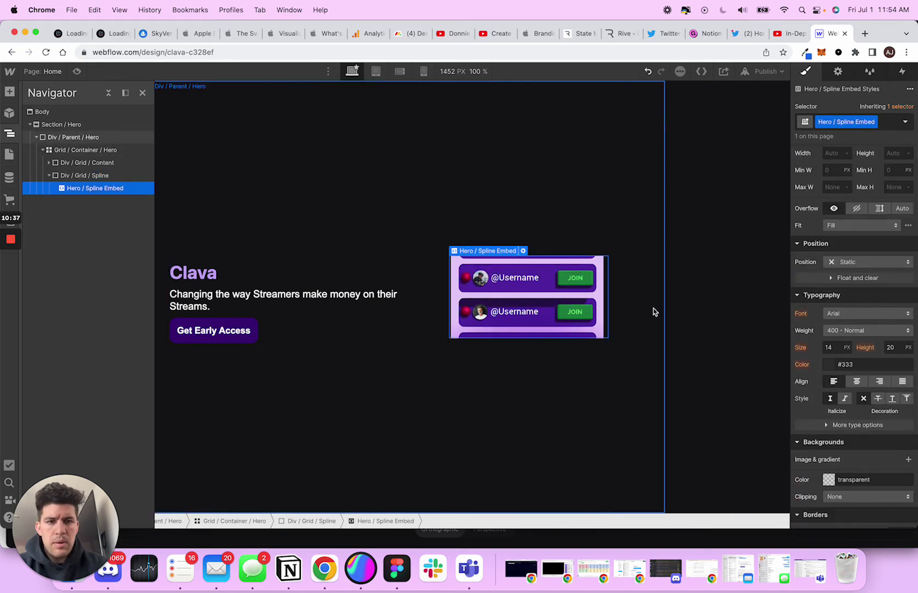
scroll(848, 383, up, 3)
scroll(848, 384, up, 2)
click(893, 345)
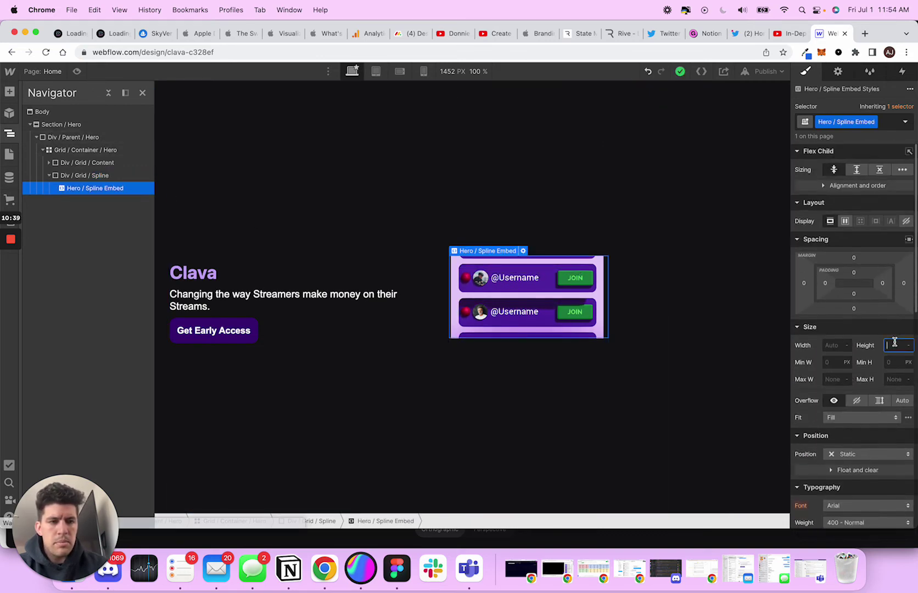
text(100%)
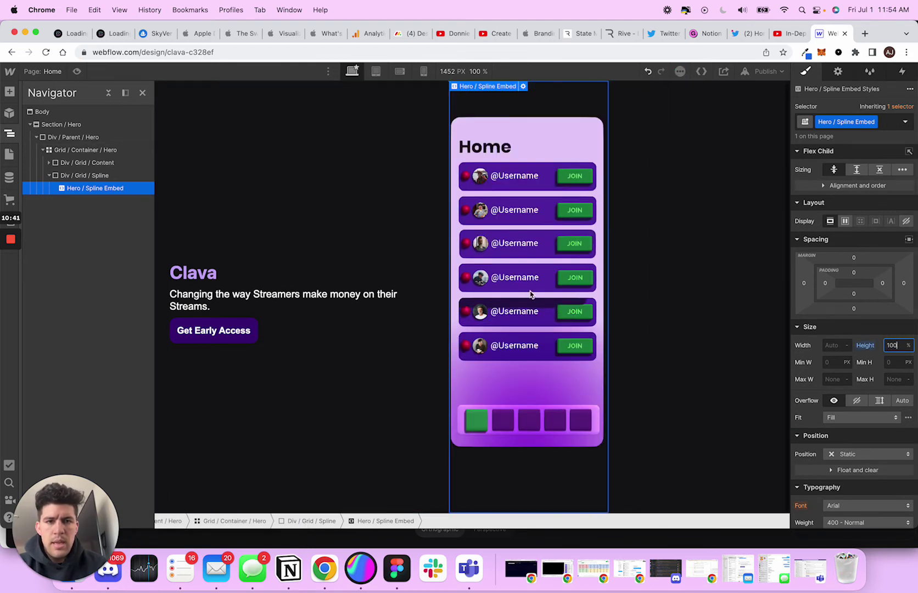
Preview the hero section and examine how the embedded iPhone scene renders and responds
click(648, 280)
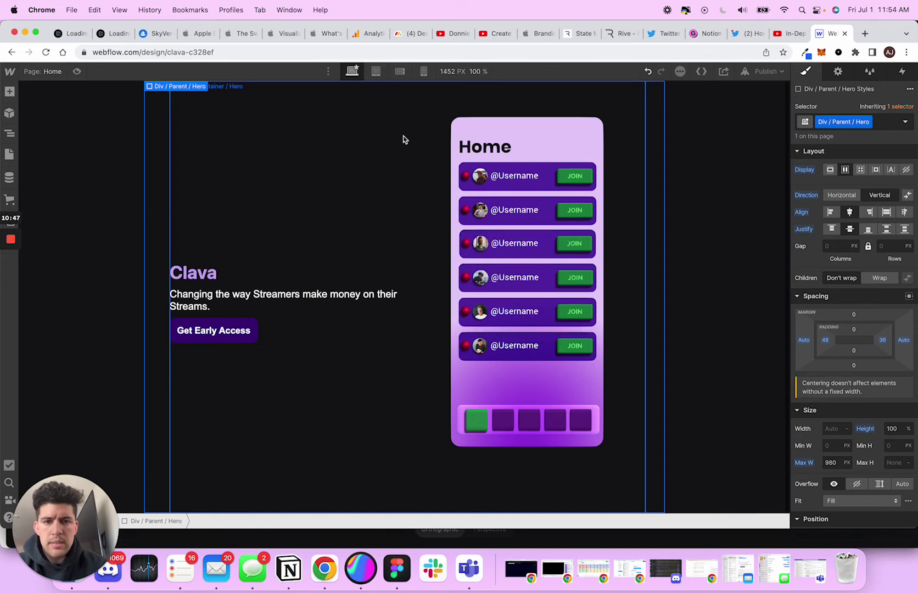
click(77, 72)
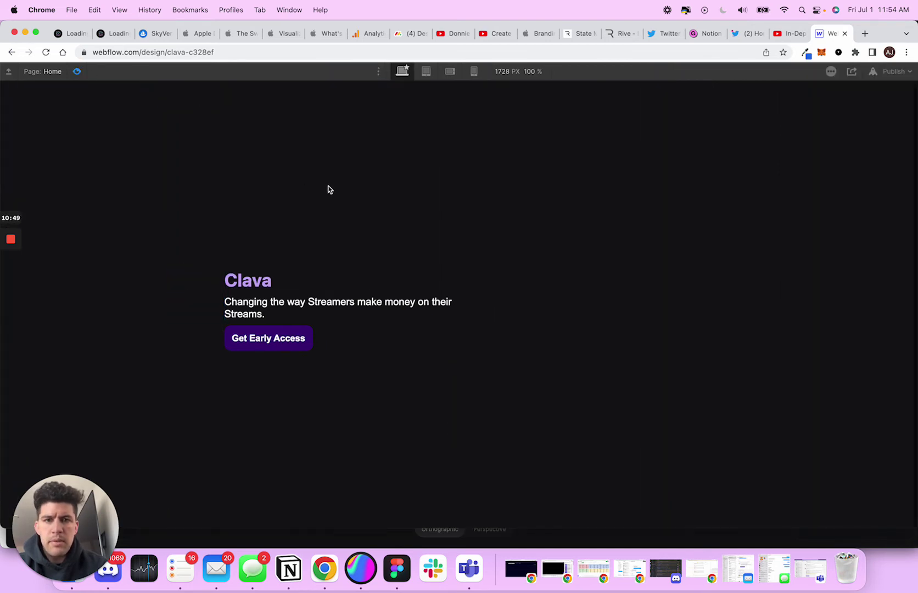
key(super+a)
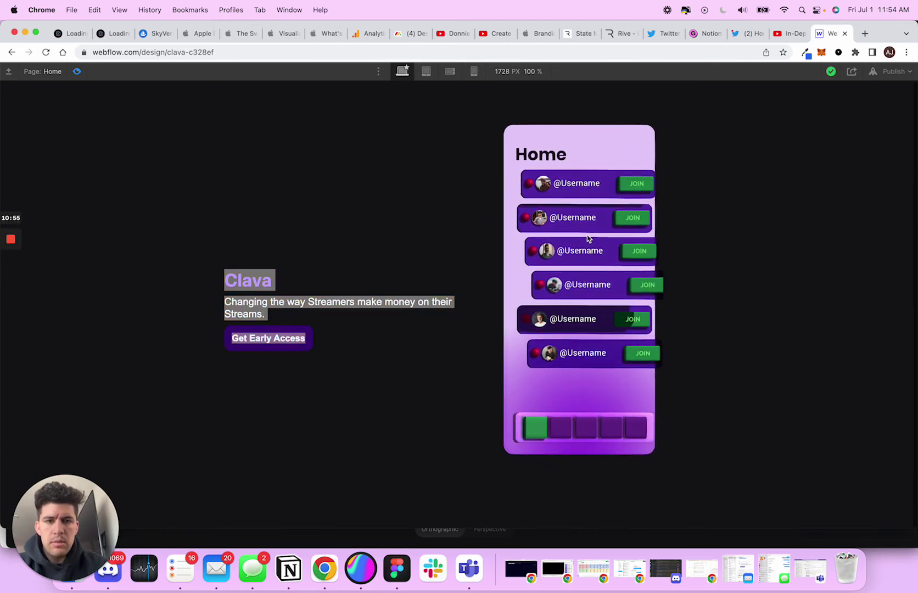
click(434, 219)
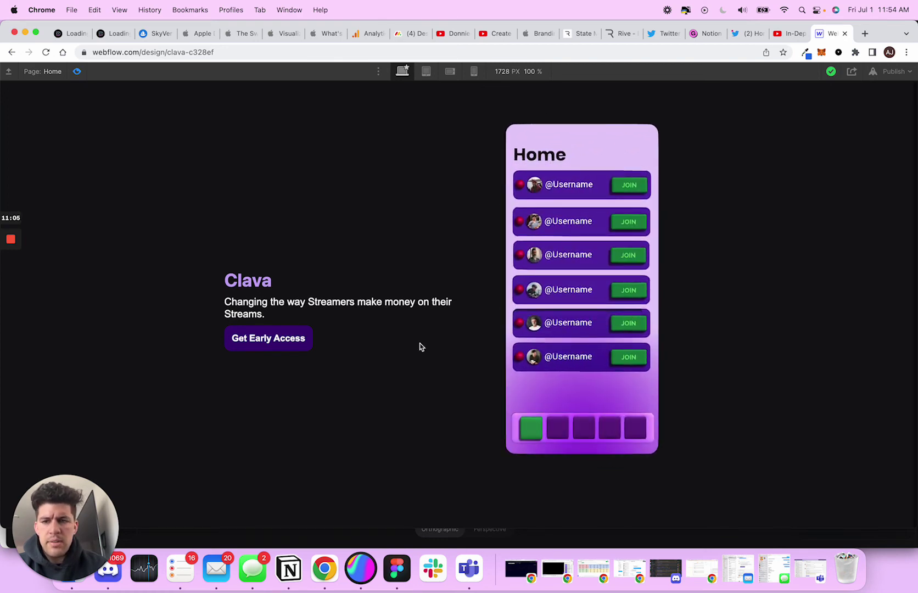
Leave the preview and publish the site to the clava-c328ef.webflow.io domain
click(77, 71)
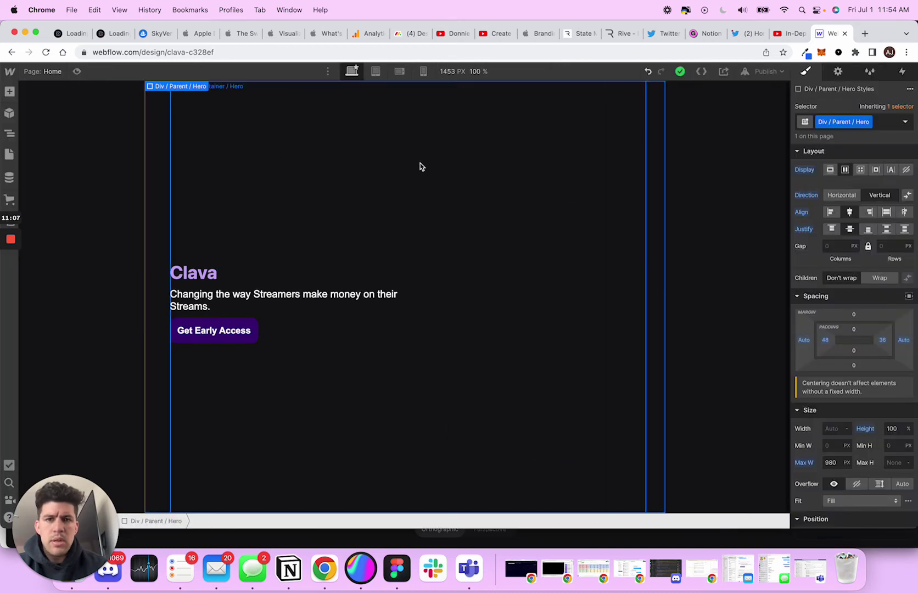
click(765, 71)
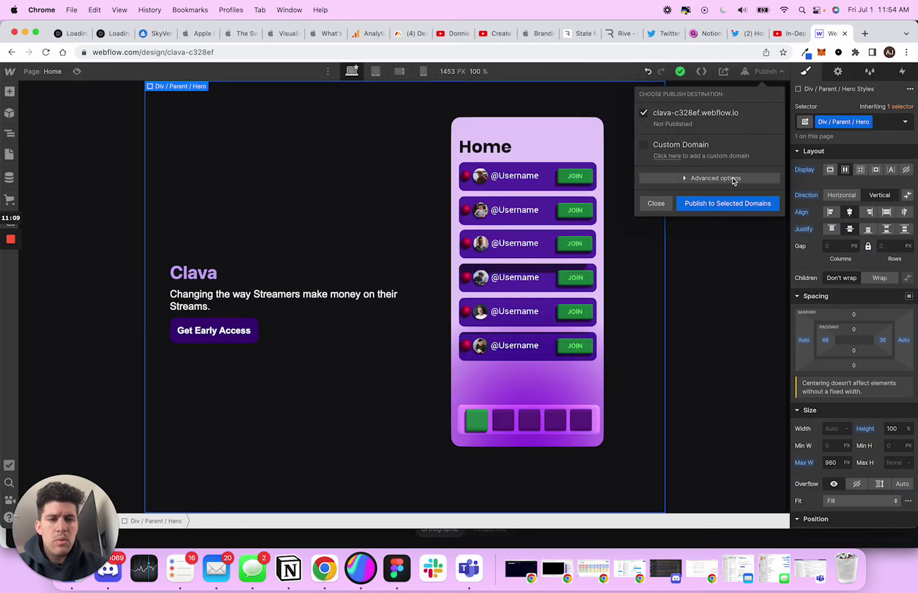
click(737, 204)
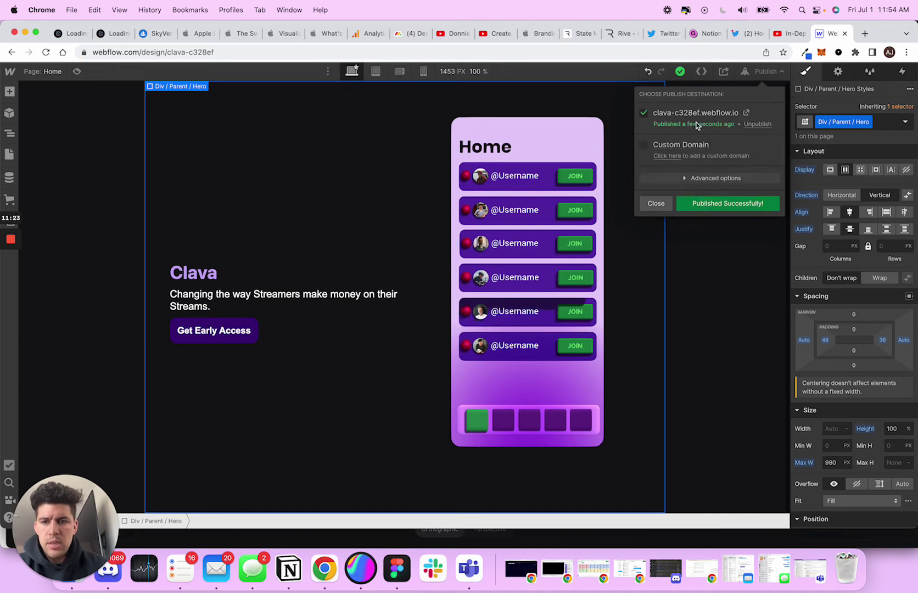
Set the bottom margin of the H3 subheading to 20 px after trying 25 px
click(239, 306)
click(225, 299)
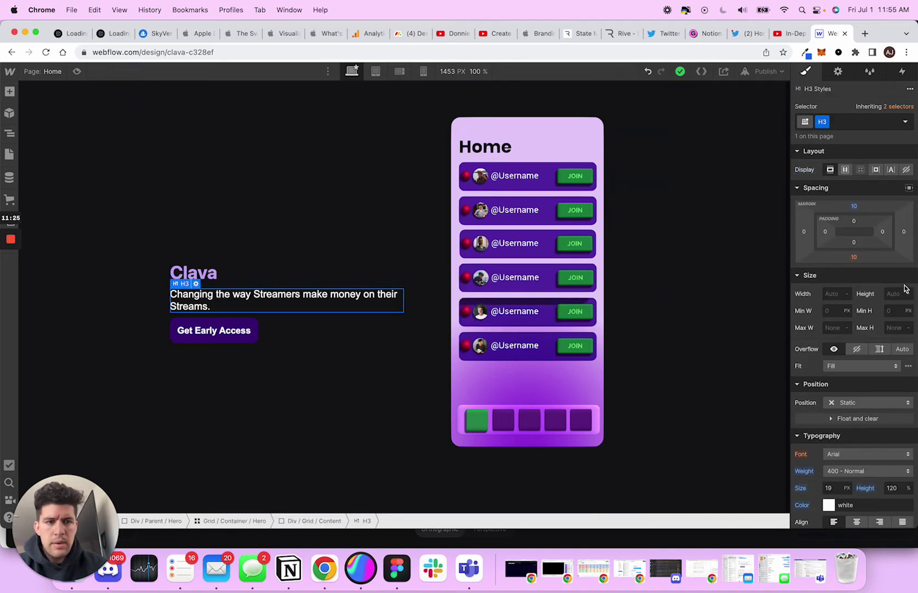
click(853, 257)
text(25)
key(Return)
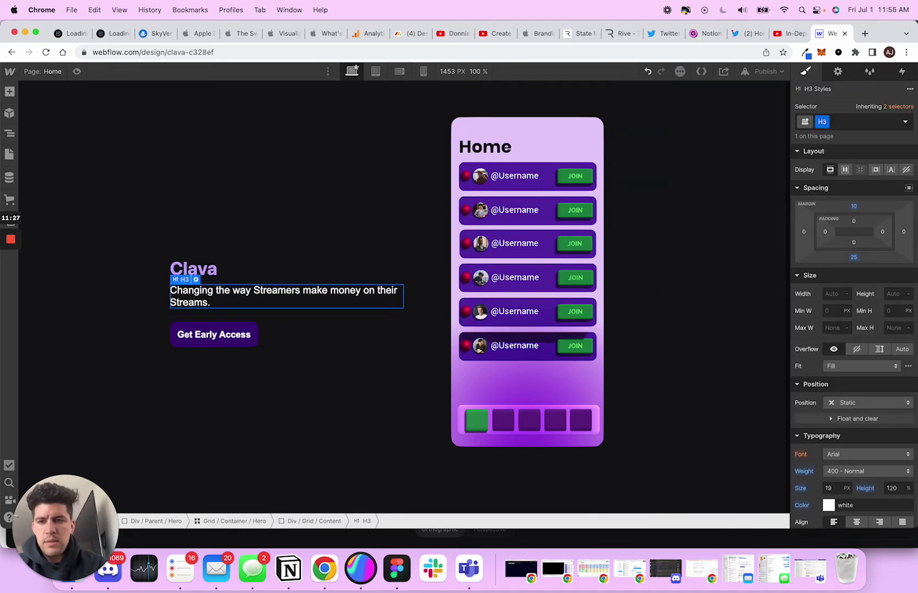
click(853, 257)
text(20)
key(Return)
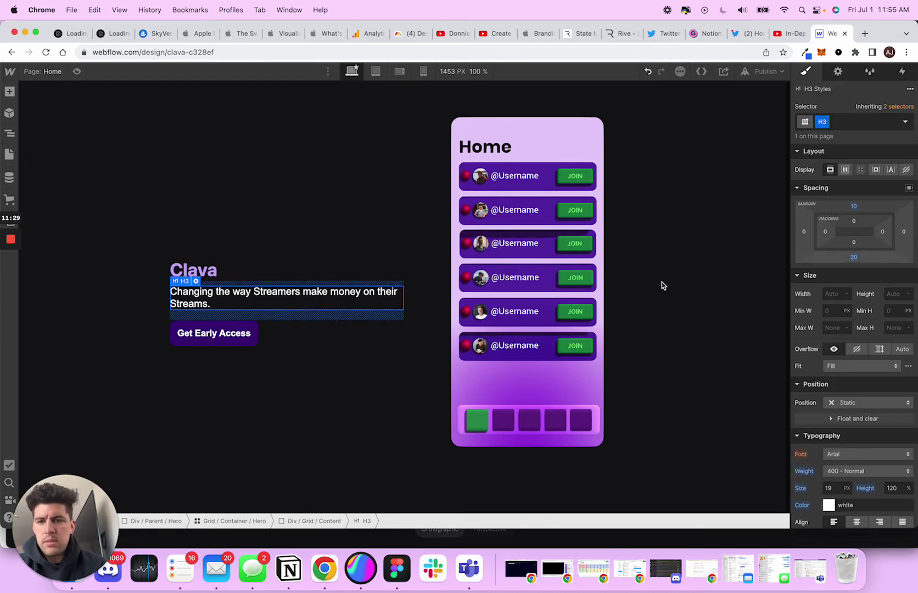
click(298, 363)
Try light green #abf6c8 as the text color of the Clava H1 heading
click(195, 269)
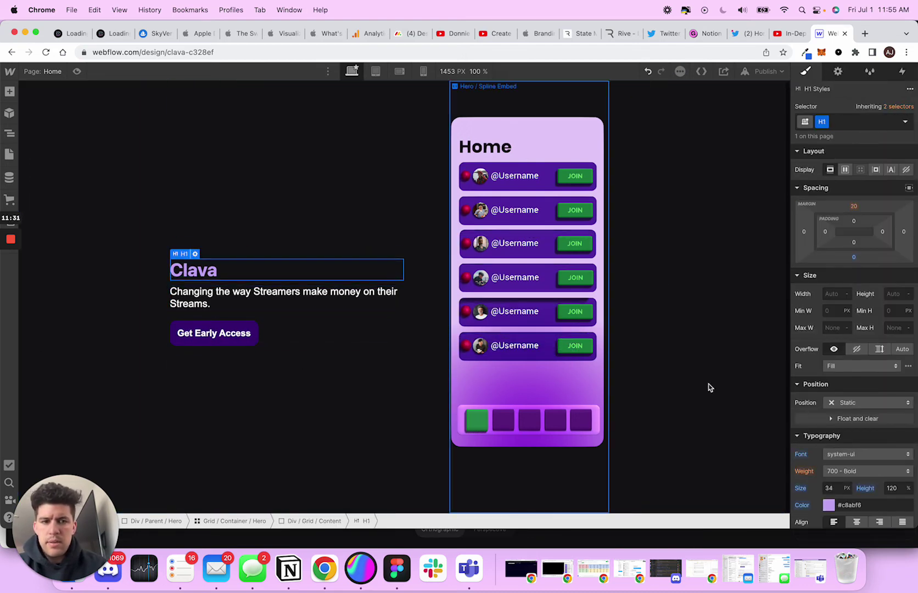
scroll(840, 460, down, 2)
click(829, 437)
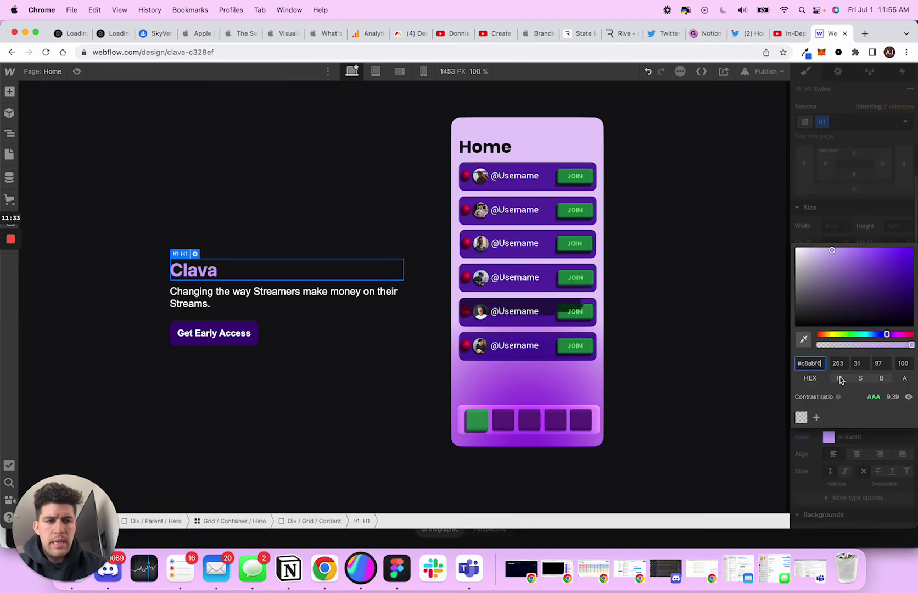
click(855, 334)
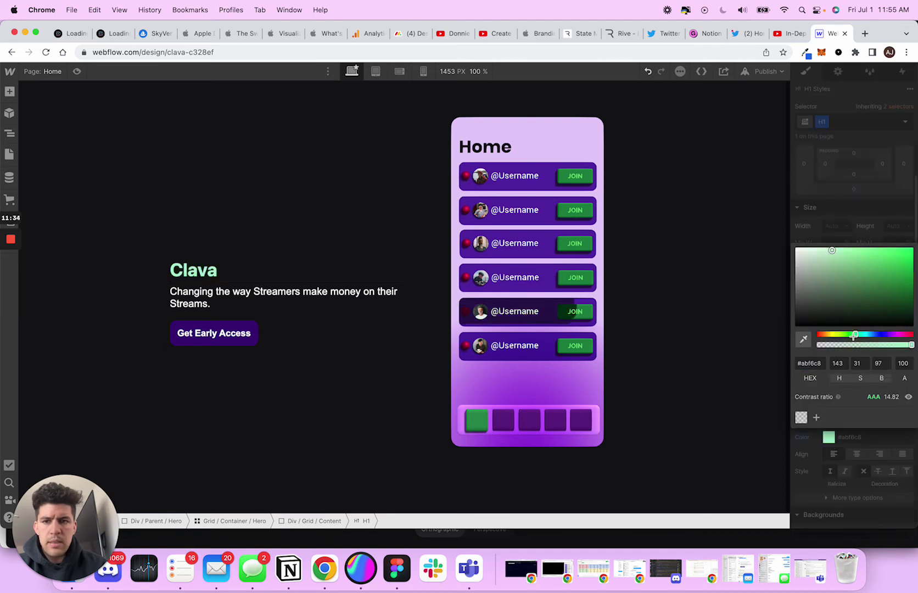
click(715, 357)
Republish the site with the updated hero section and look at the live page at clava-c328ef.webflow.io
click(311, 302)
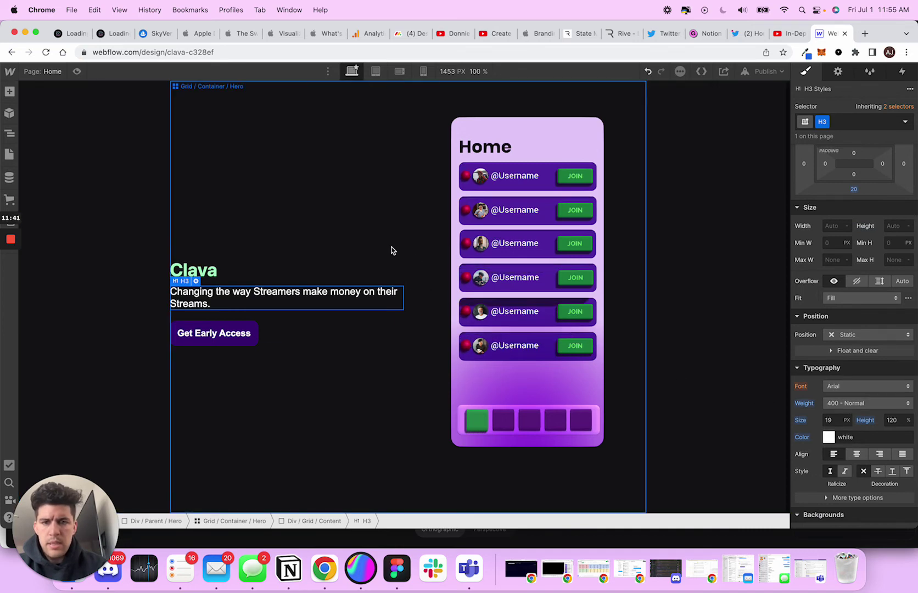
click(765, 72)
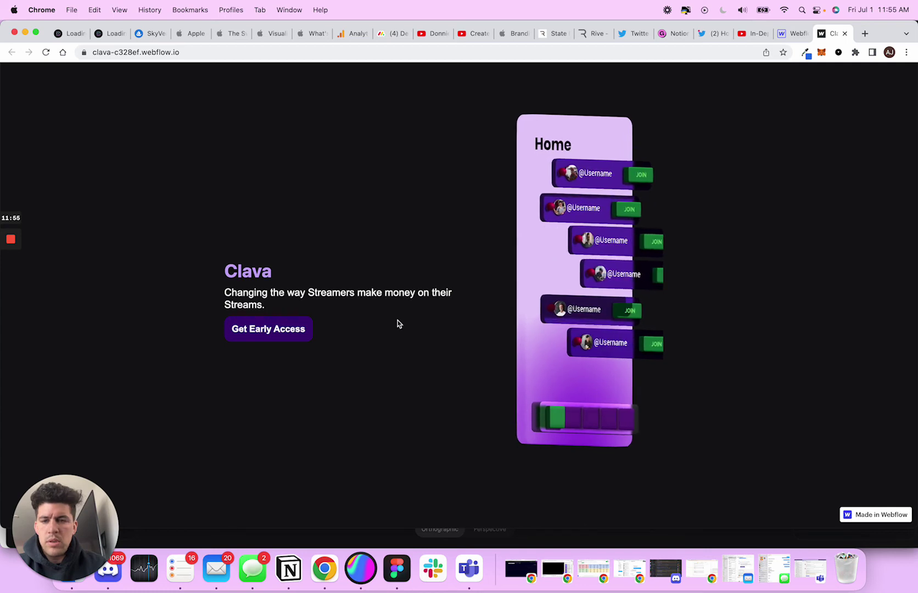
click(793, 34)
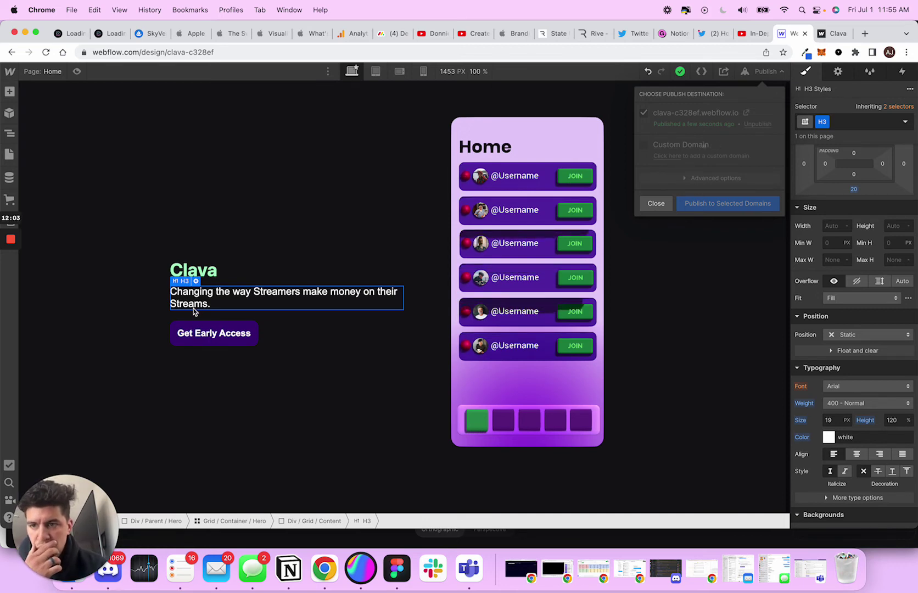
Reload the published page and check it against the designer for the latest heading color and spacing
click(834, 34)
key(ctrl+shift+Tab)
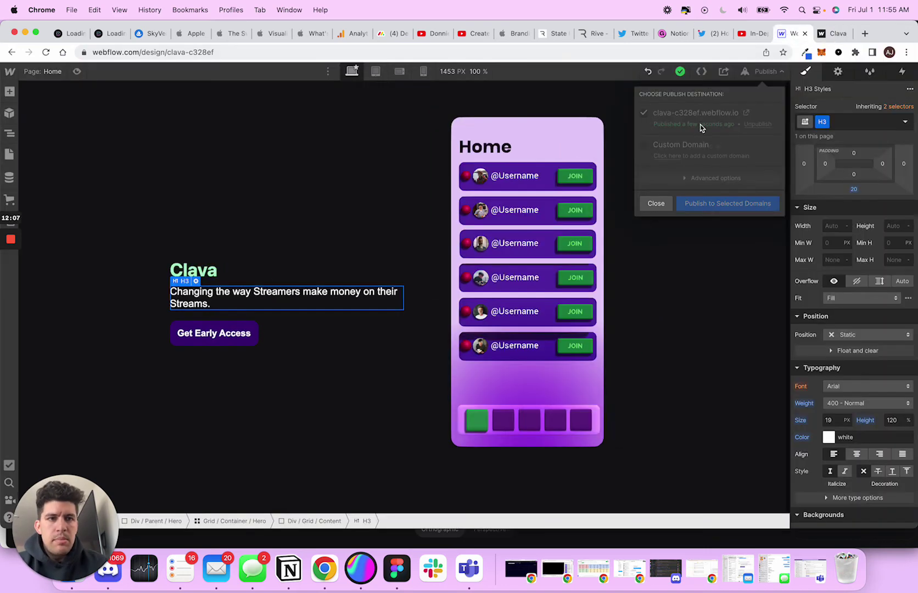
click(835, 34)
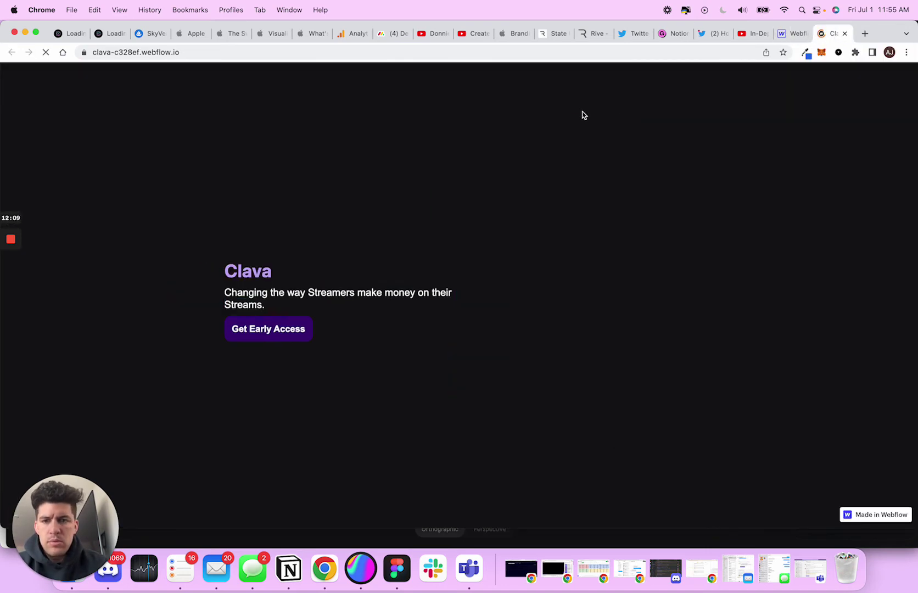
click(792, 33)
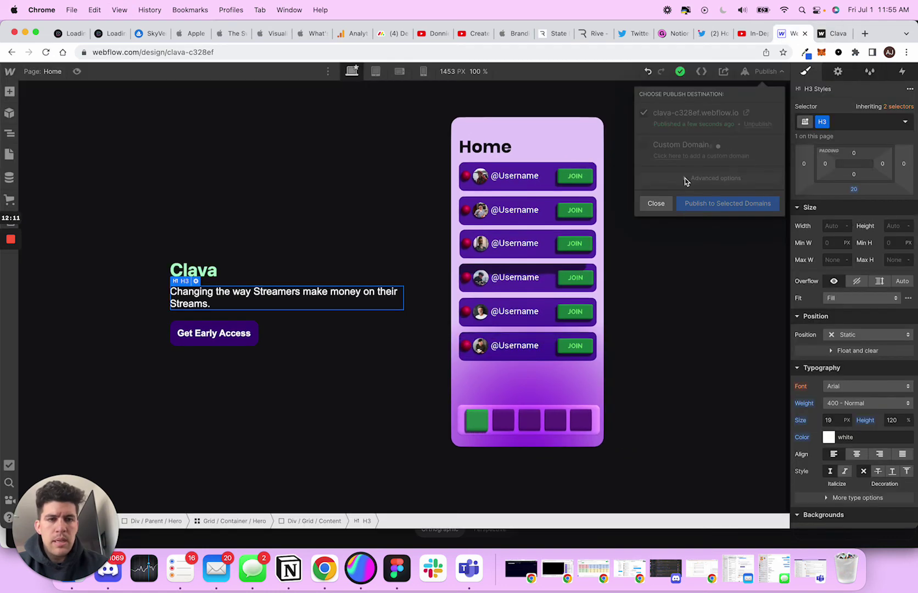
click(837, 34)
key(super+r)
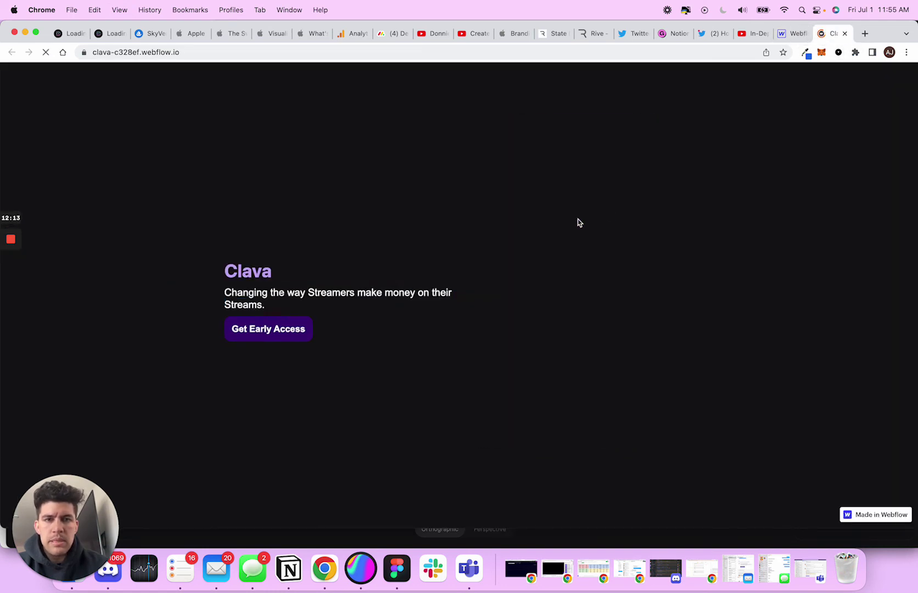
click(792, 33)
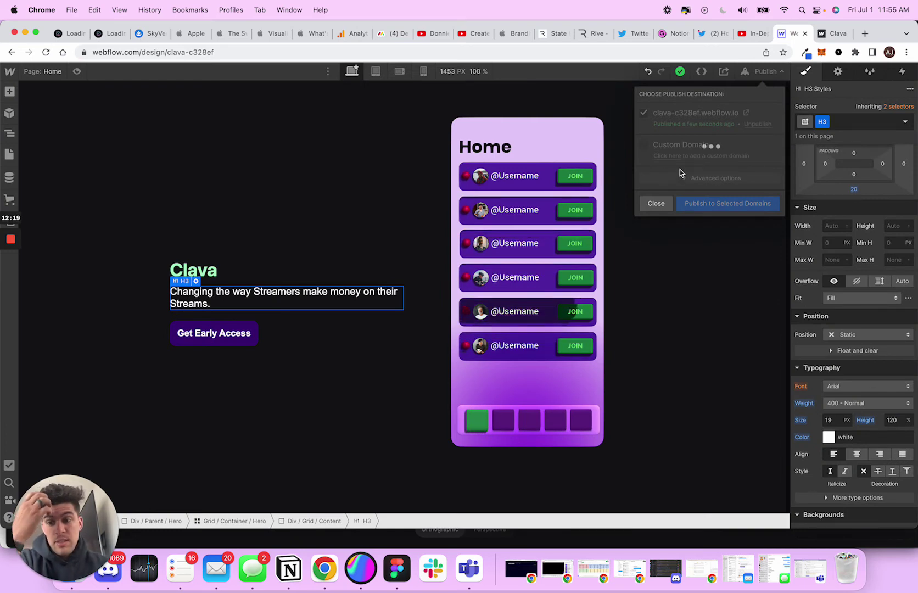
Change the text color of the Clava H1 heading to white
click(309, 160)
click(364, 160)
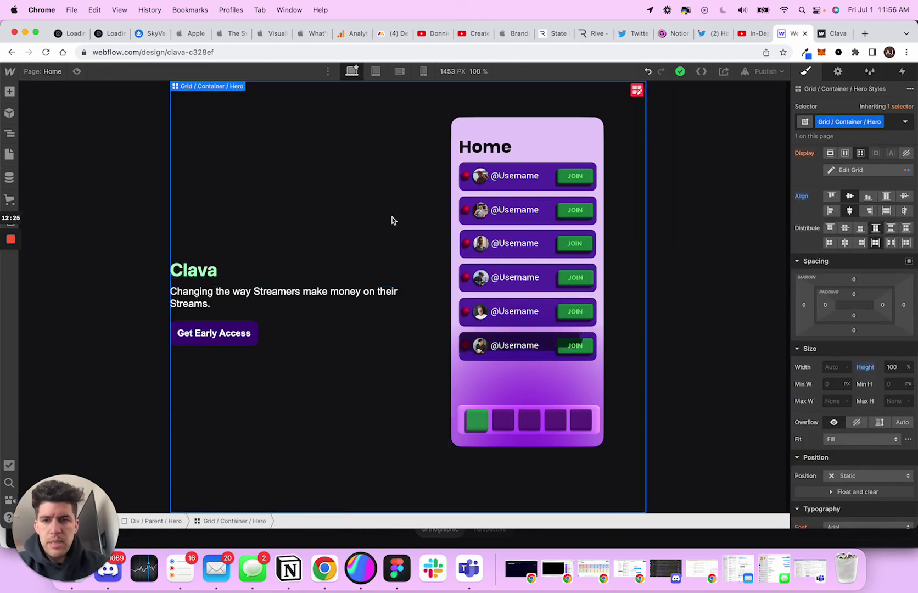
click(217, 273)
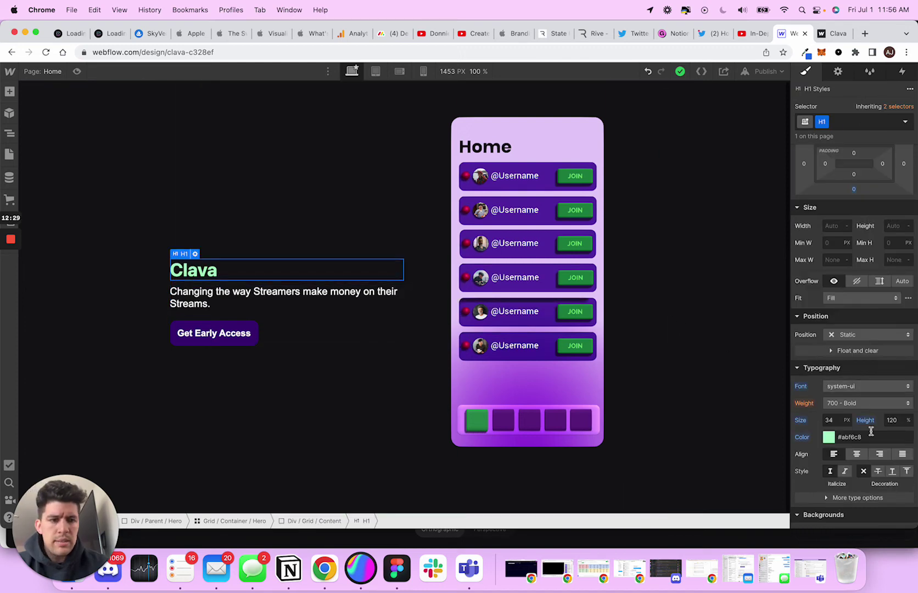
click(827, 436)
drag(813, 303, 795, 248)
Change the text color of the H3 subheading to light gray #b9b9b9
click(257, 298)
click(827, 436)
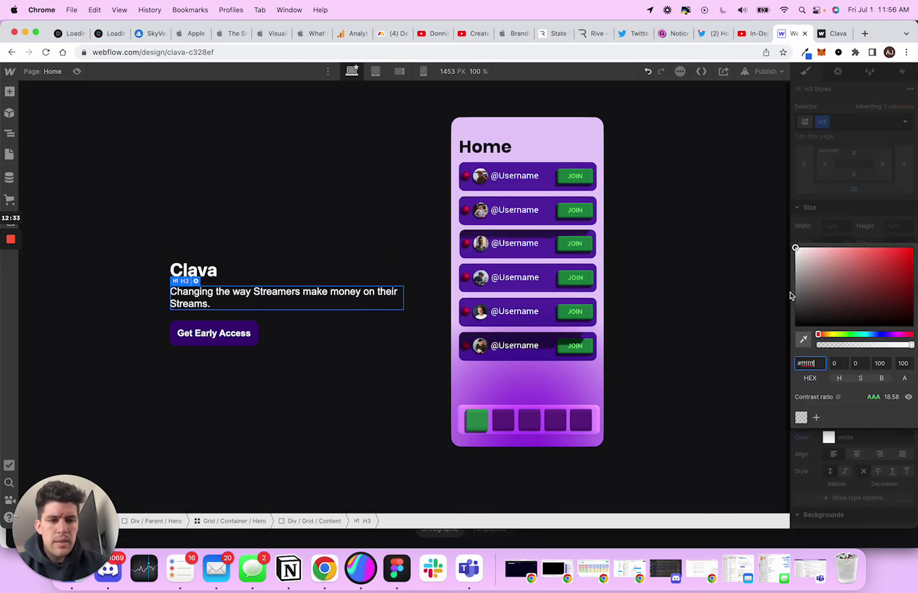
drag(795, 248, 763, 269)
click(663, 257)
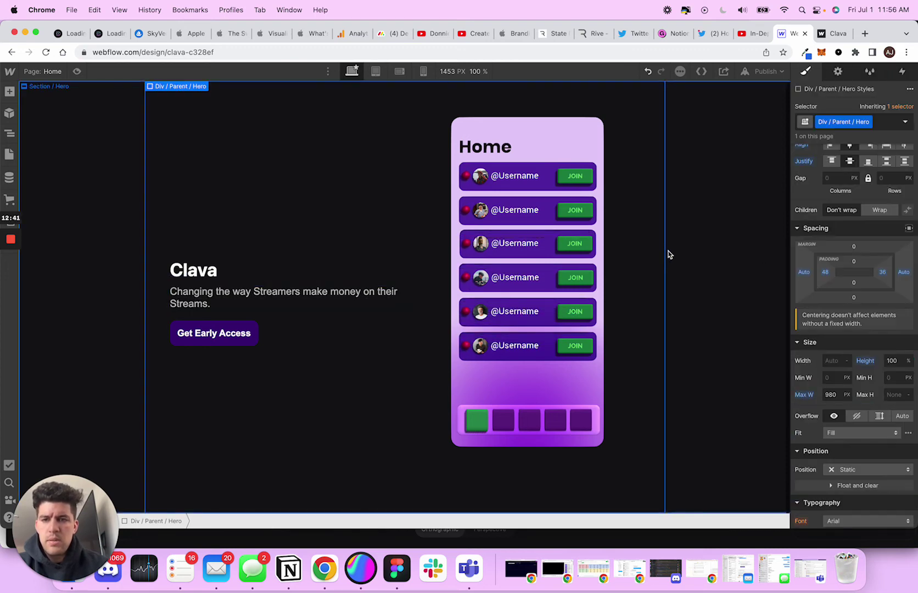
Replace the H1 heading text with "Changing The Way Streamers Monetize"
click(194, 270)
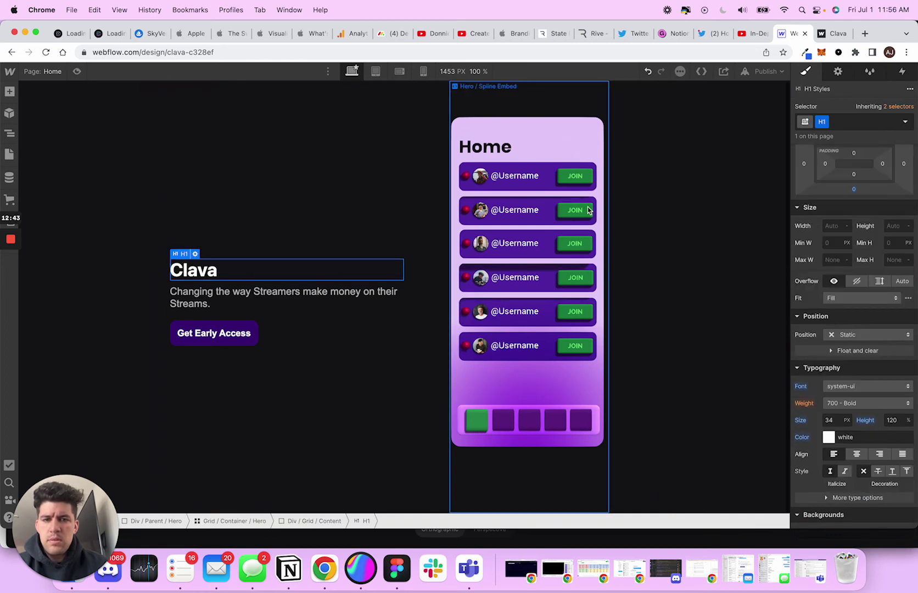
double_click(201, 277)
text(Chga)
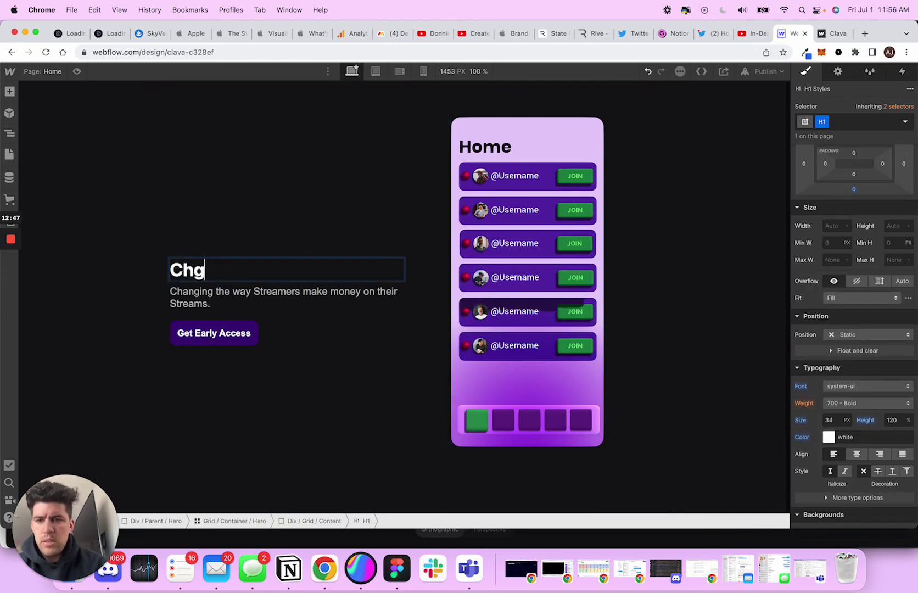
key(BackSpace)
text(anging The Way Streame)
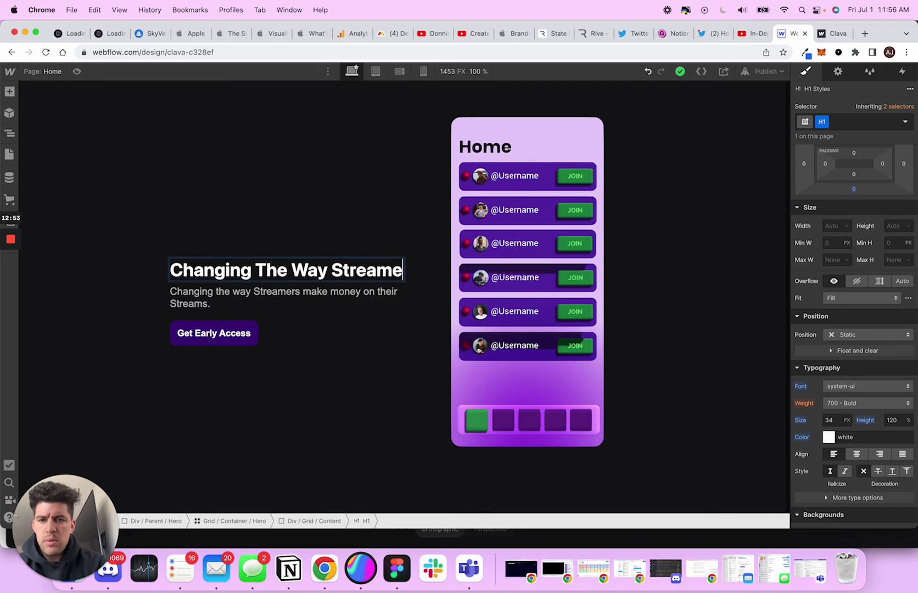
text(rs Monetize)
Try the H3 subheading text "Make money per minute from each viewer in your Stream."
click(187, 301)
double_click(196, 302)
text(Get)
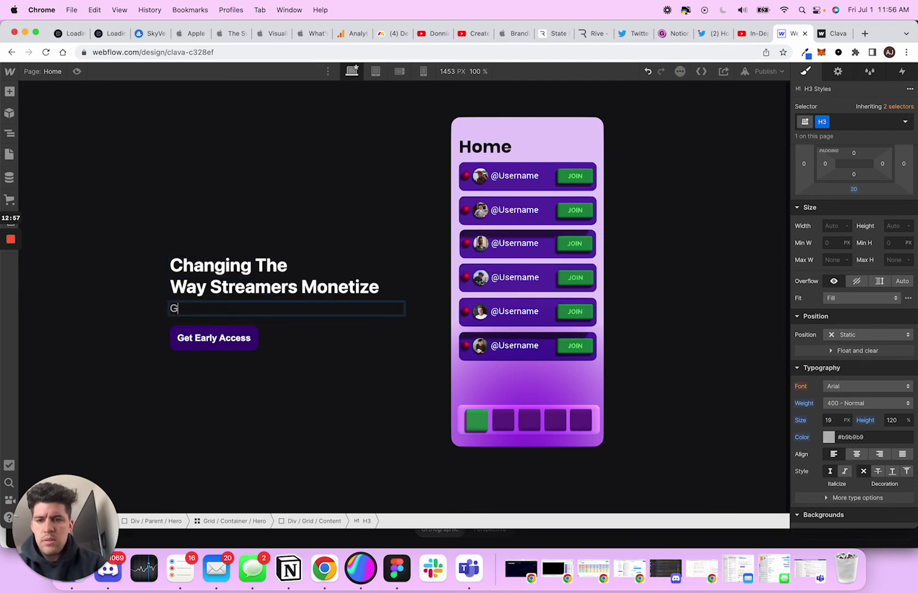
key(BackSpace)
text(Make money per)
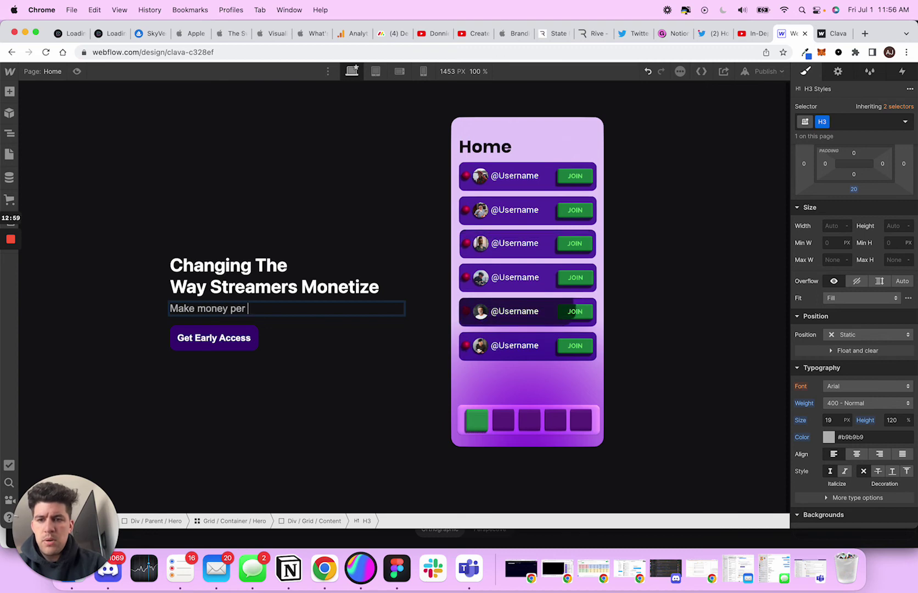
text( minute from each view)
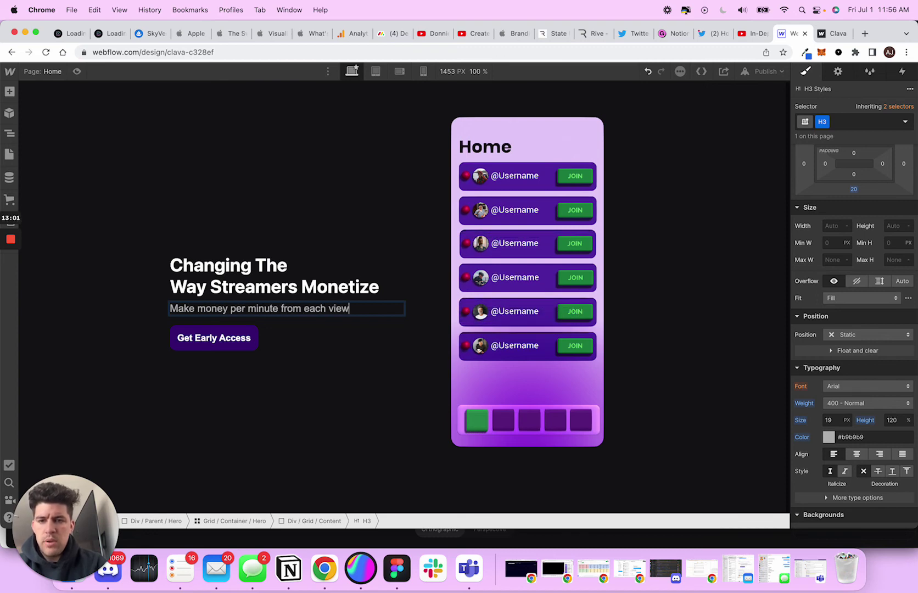
text(er in your Stream.)
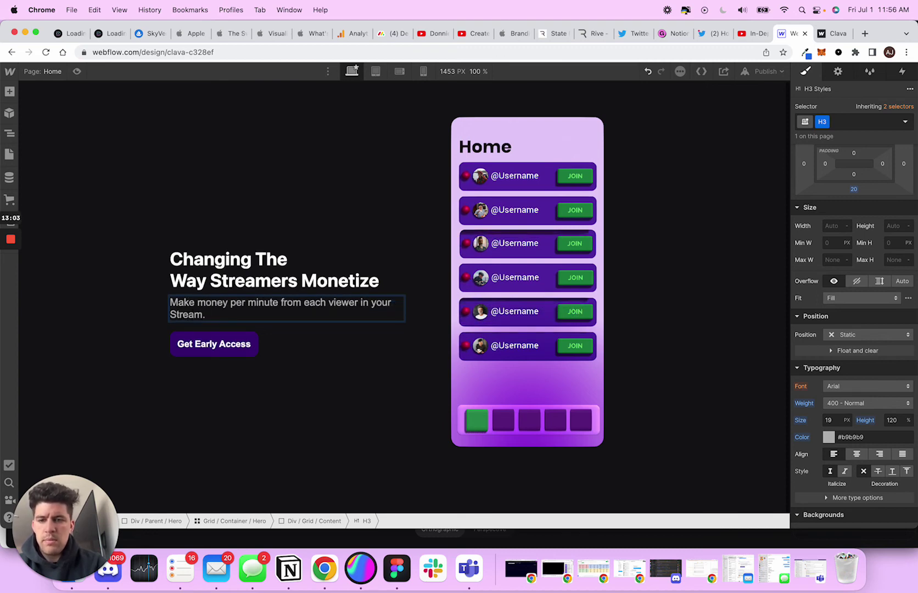
Try alternative H3 subheading drafts such as "Make money the second", "Start making" and "Start earning the second one"
double_click(200, 301)
triple_click(207, 312)
text(Star)
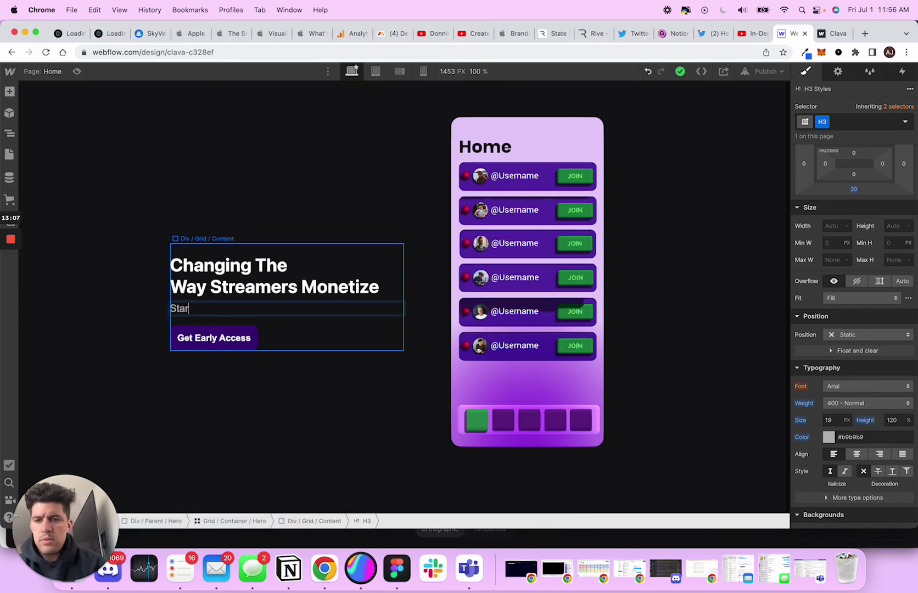
text(t ma)
key(super+a)
text(Make)
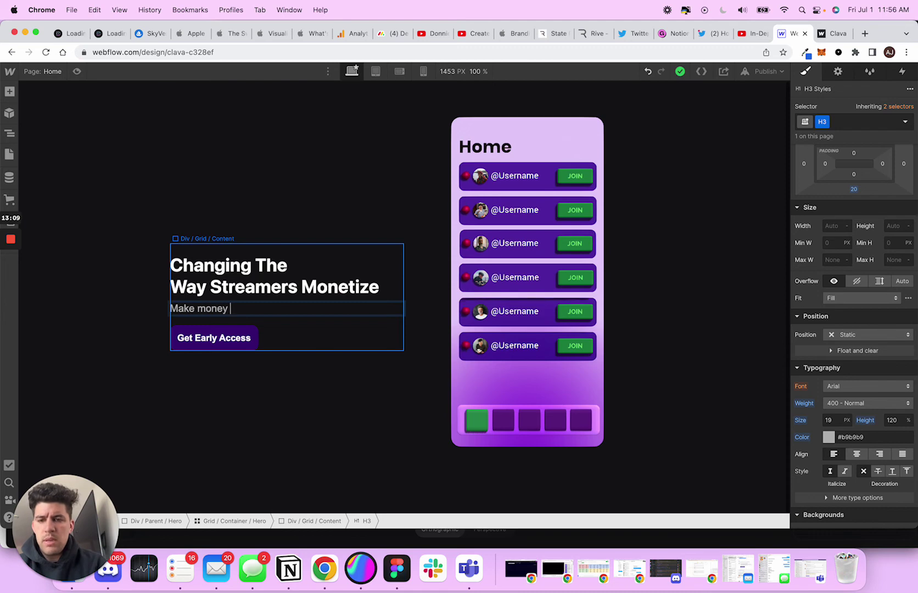
text( money the second)
key(super+a)
text(Start making)
key(super+a)
text(Start)
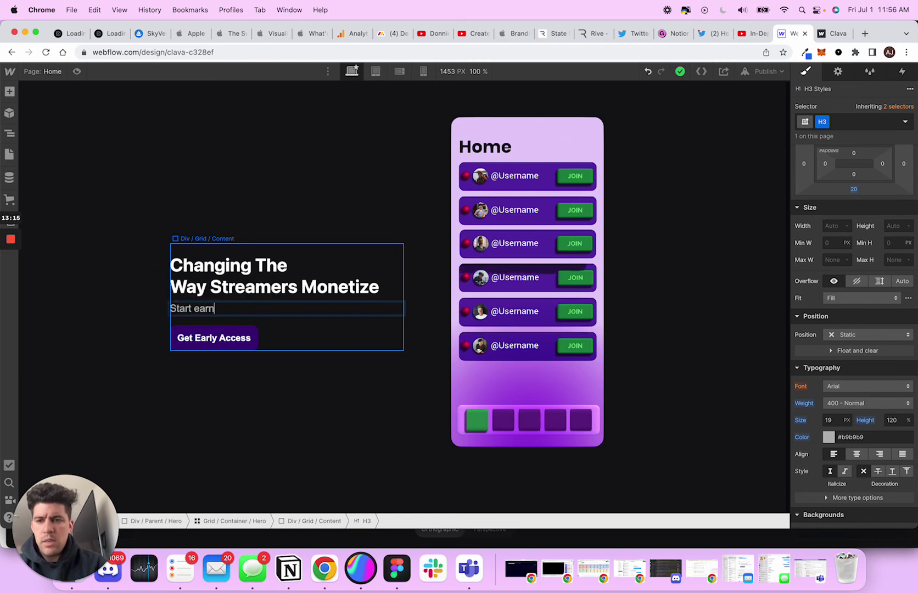
text( earning the seo)
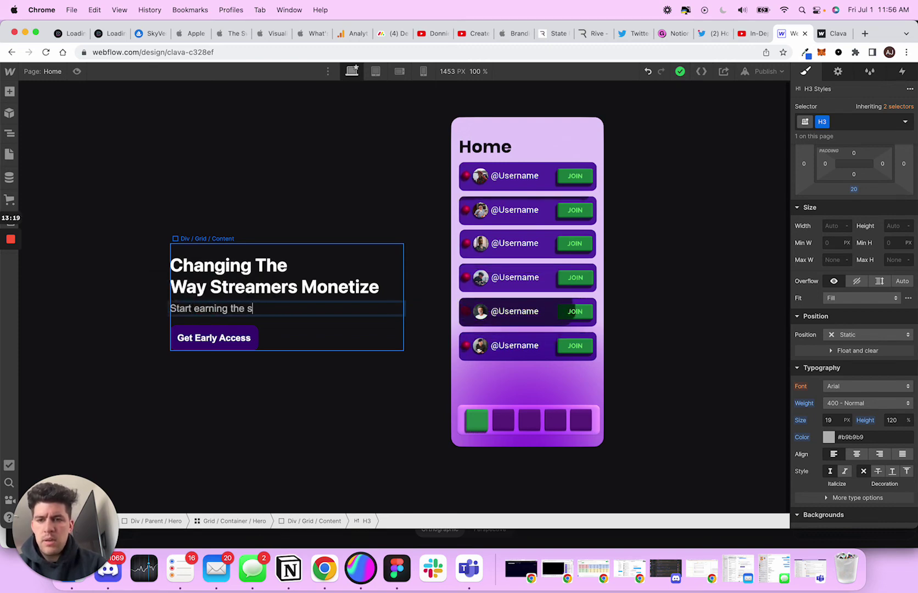
text(onv)
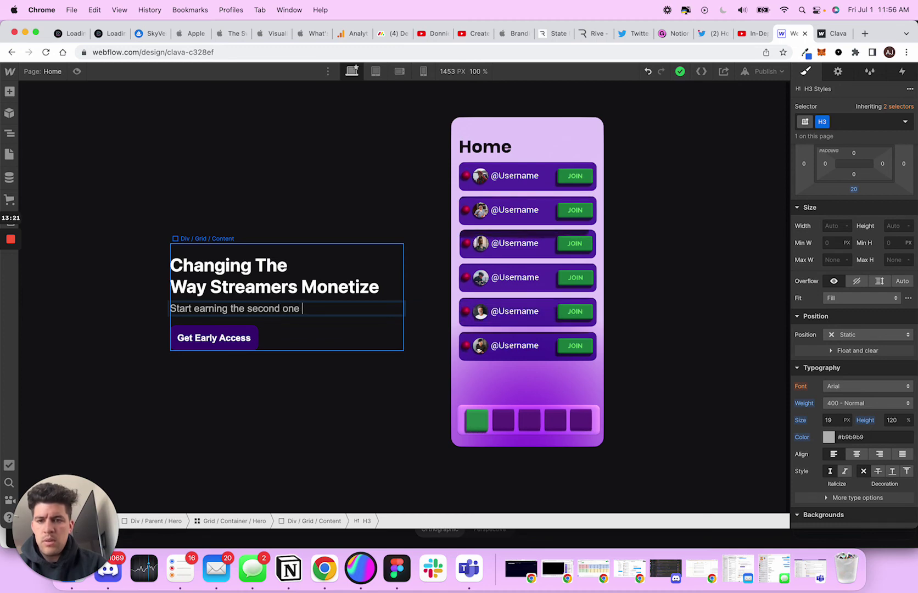
Replace the H3 subheading text with "Make money per minute based off of each viewer in your Stream."
key(super+a)
text(Make money mo)
text(r mintu)
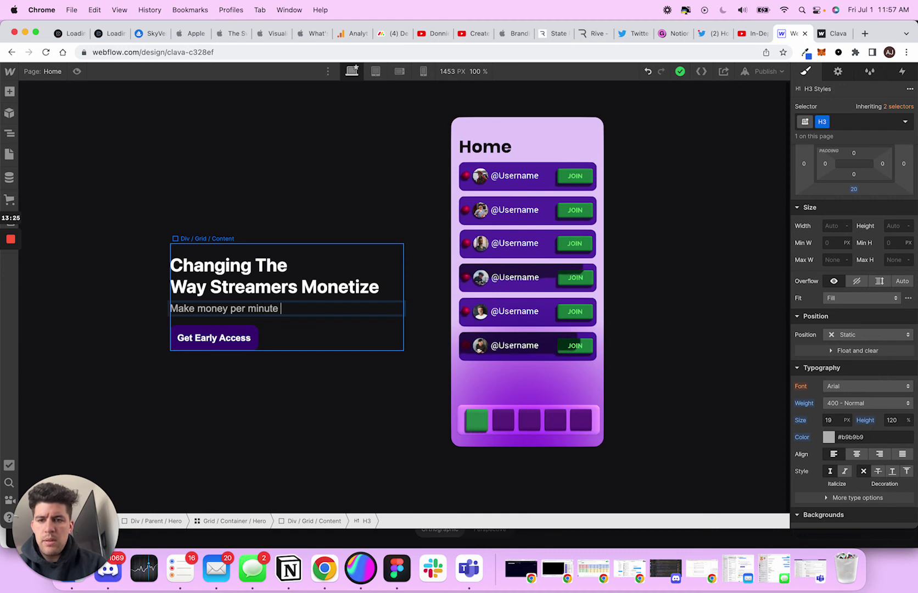
text(e based of o)
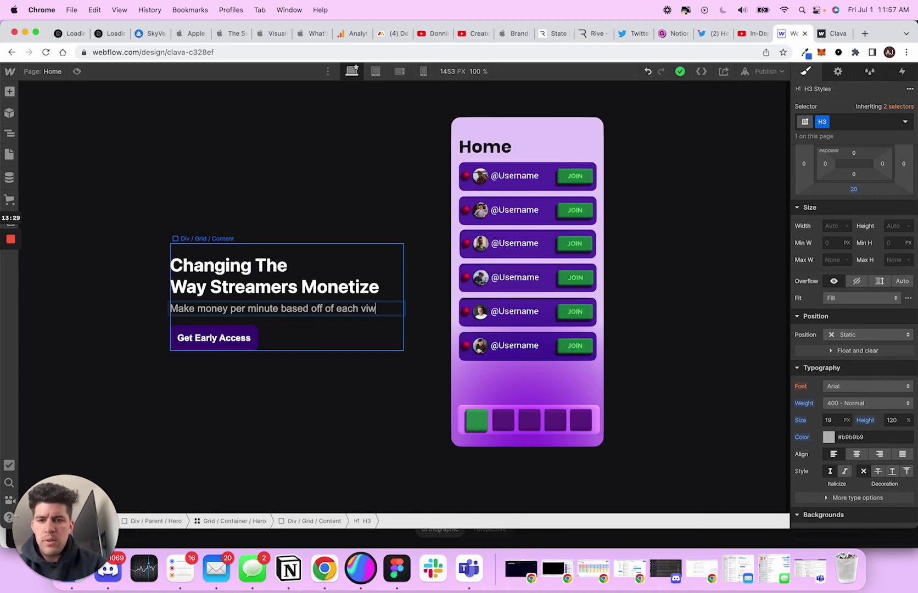
text(f each viwe)
key(BackSpace)
key(BackSpace)
text(ewer in your Stream.)
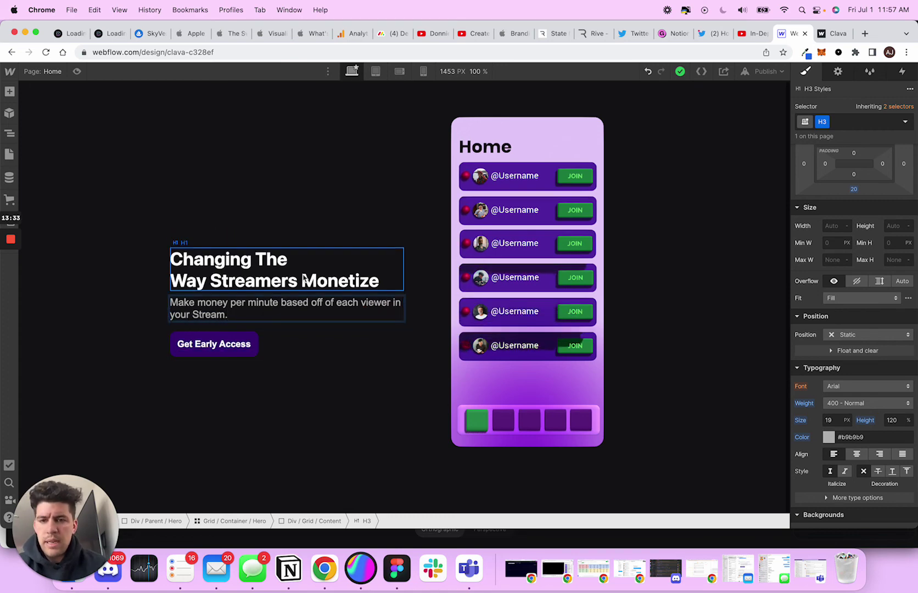
Wrap the word "Monetize" in the H1 heading in its own text span
double_click(302, 280)
drag(303, 279, 379, 281)
click(381, 255)
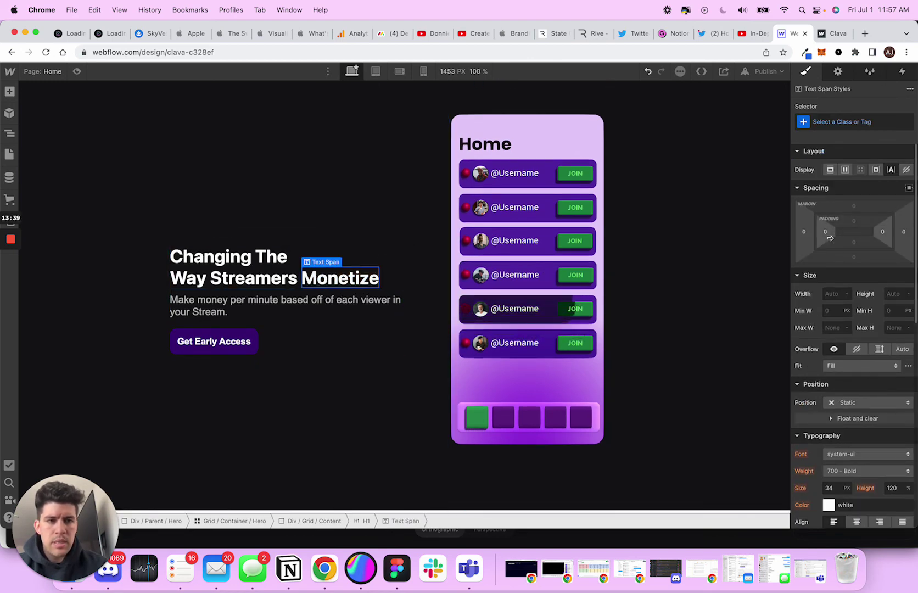
scroll(829, 242, down, 9)
click(832, 269)
key(Escape)
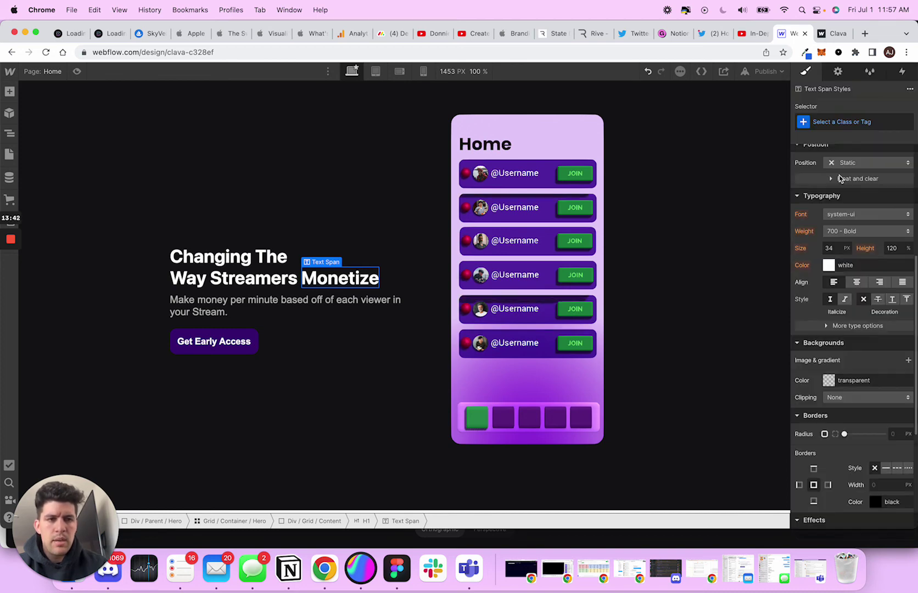
Give the "Monetize" text span a new class named "Span / Hero / H1"
click(803, 123)
text(Span /)
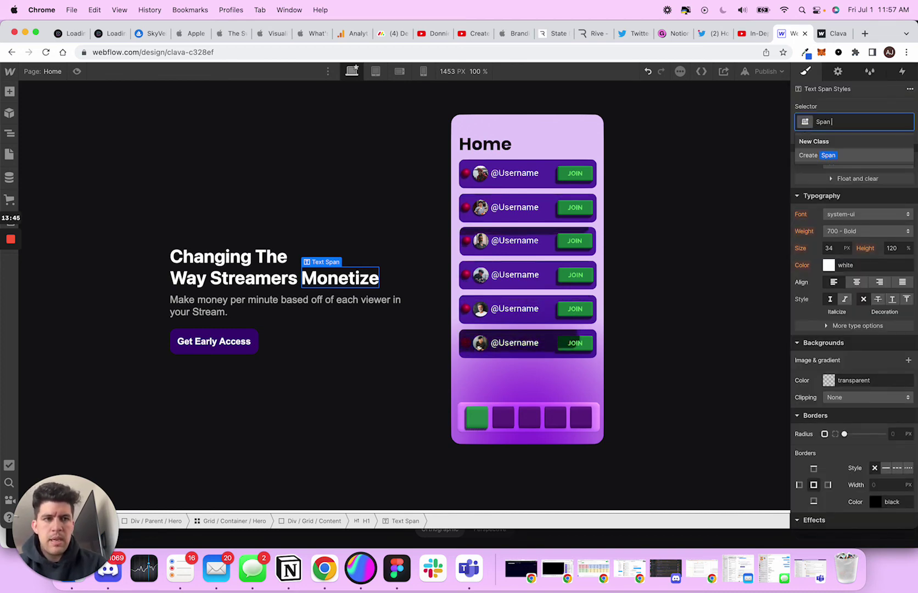
text( Hero)
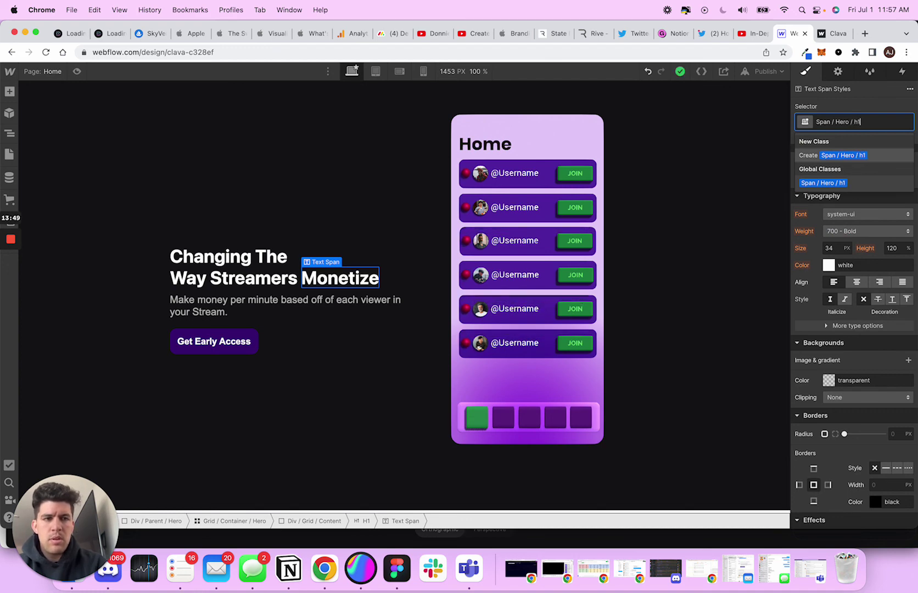
text( / H1`)
key(Return)
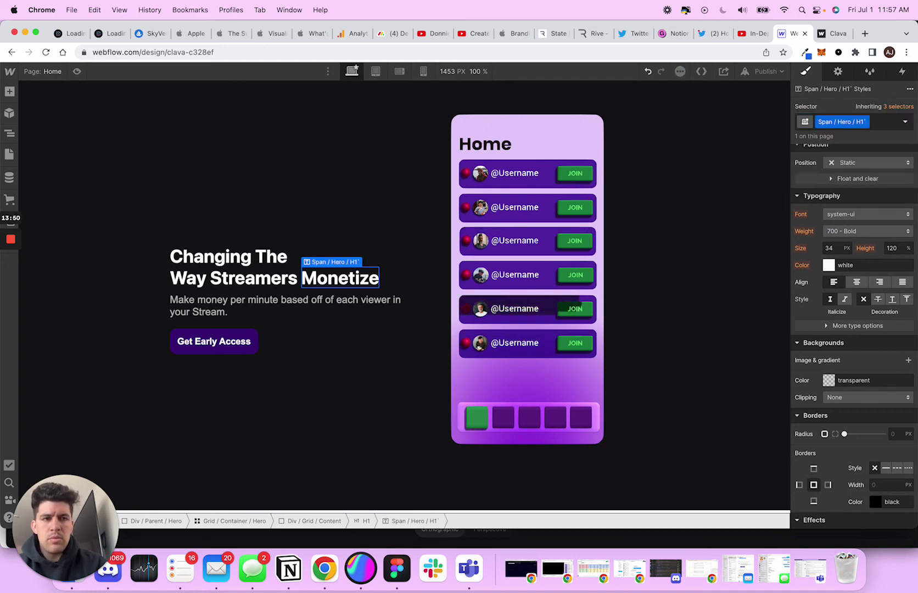
double_click(860, 122)
key(Return)
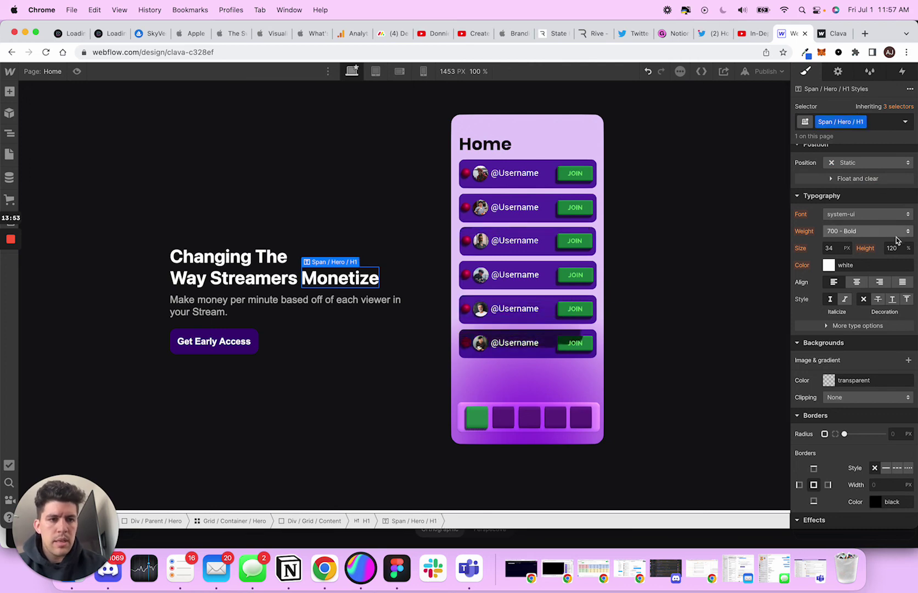
Change the text color of the "Monetize" span to light green #bbf6d2
click(829, 268)
click(812, 281)
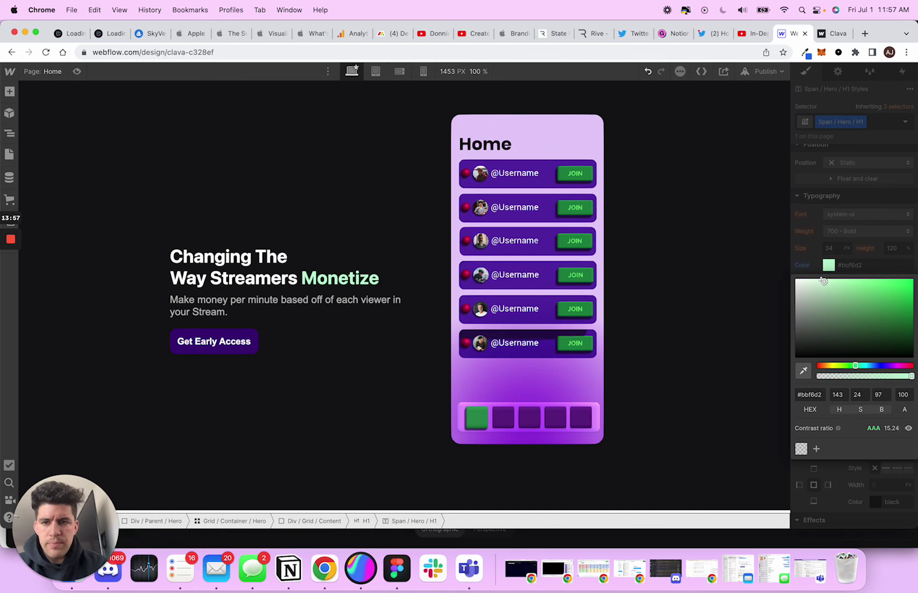
click(204, 168)
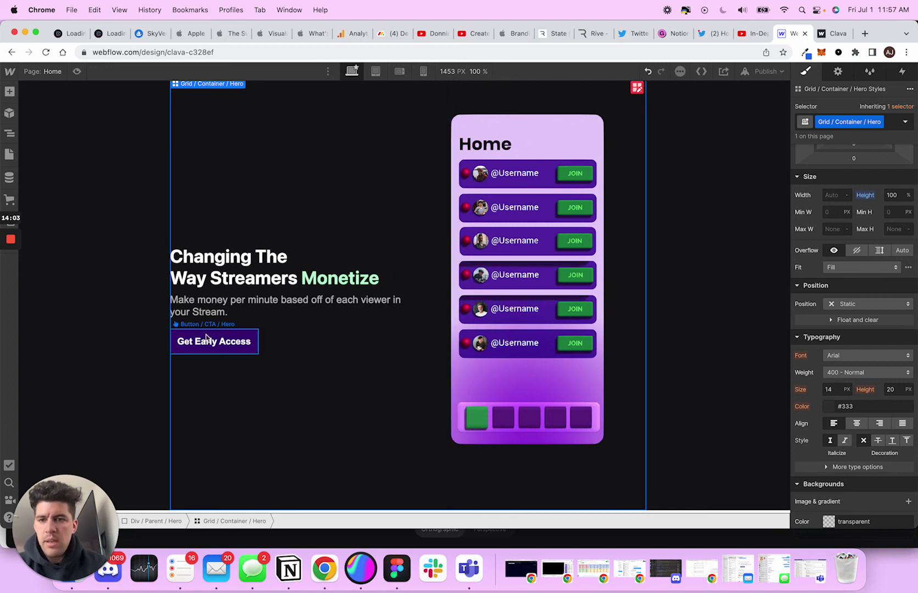
click(241, 295)
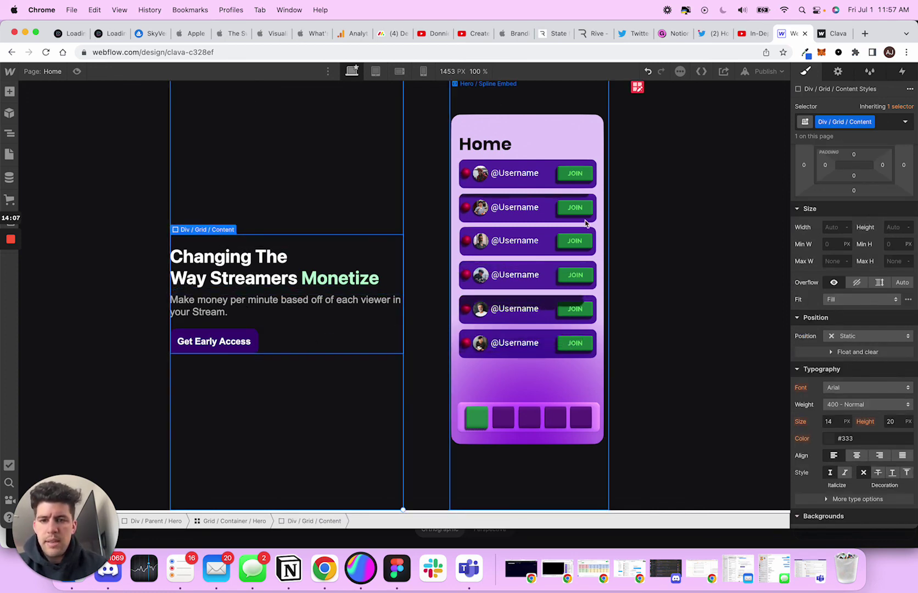
Publish the site to clava-c328ef.webflow.io and preview the hero section with its interactive phone scene
click(762, 72)
click(707, 211)
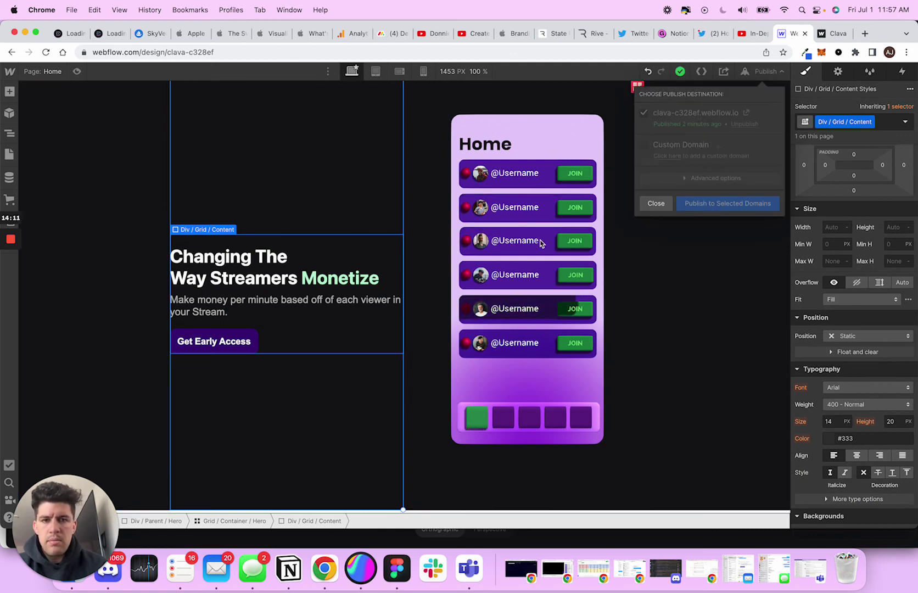
click(77, 72)
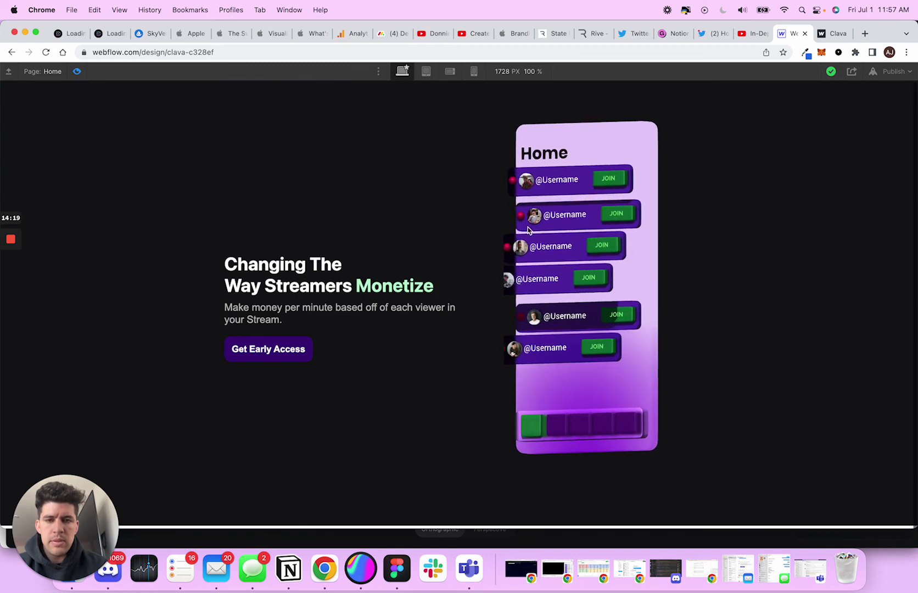
click(76, 72)
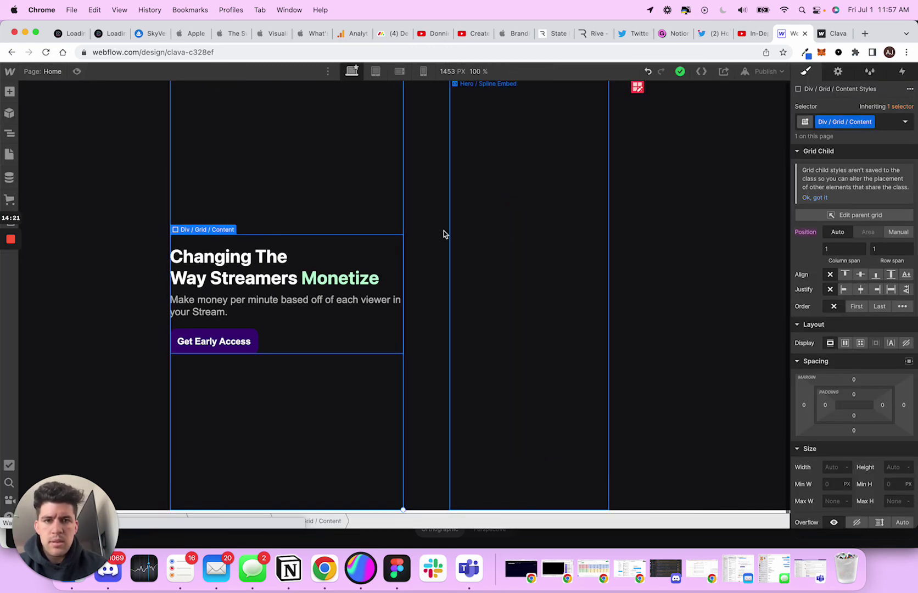
Set the column and row gaps of the Grid / Container / Hero grid to 0 px
click(426, 228)
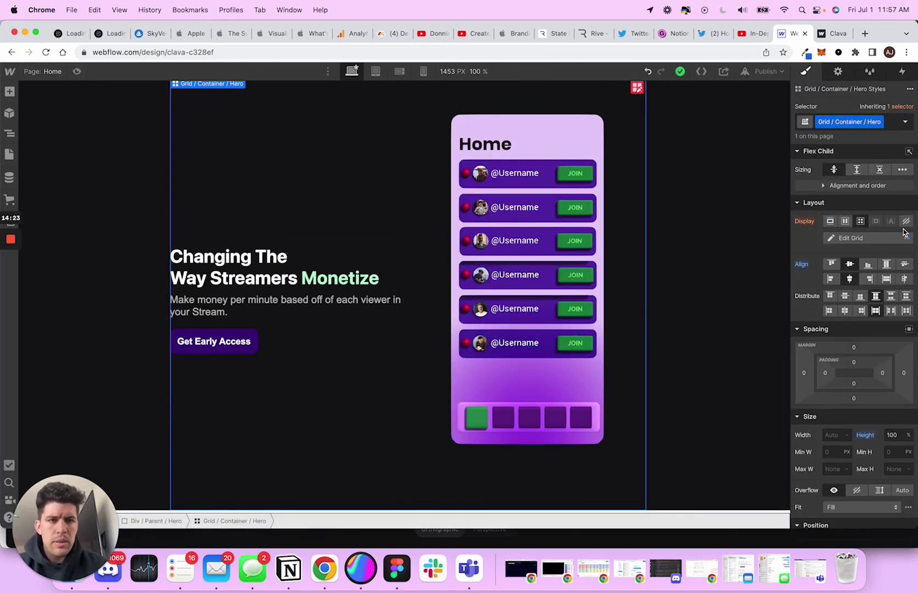
click(863, 239)
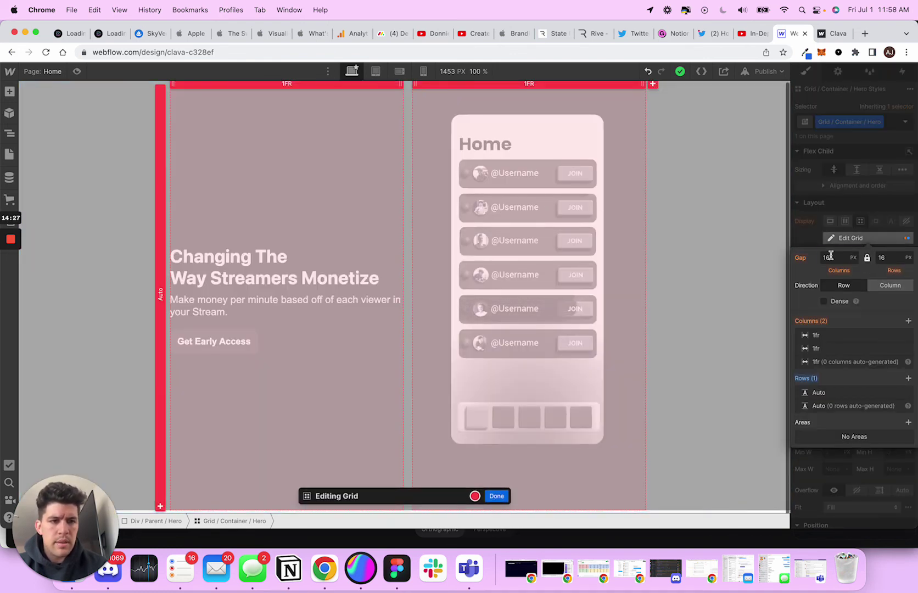
text(0)
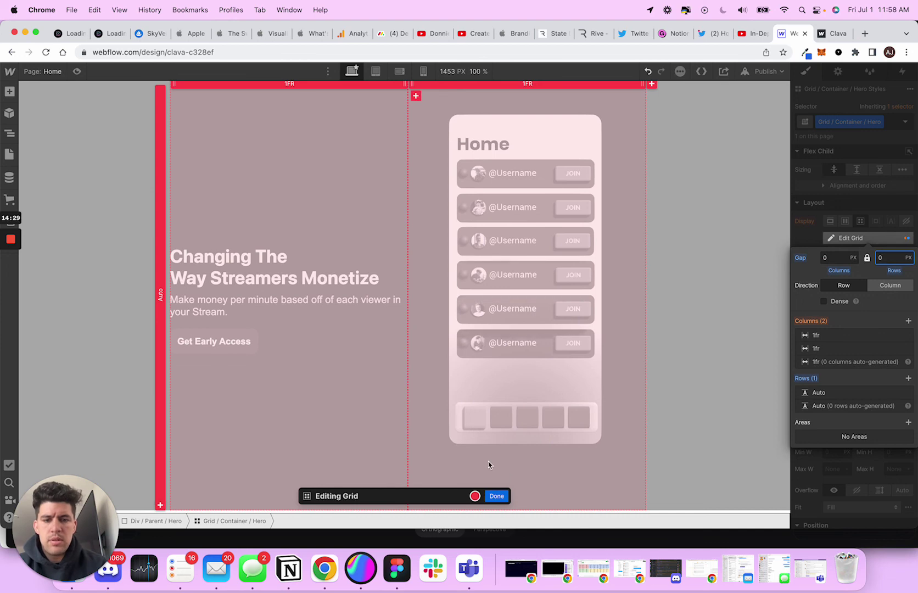
key(Return)
click(496, 99)
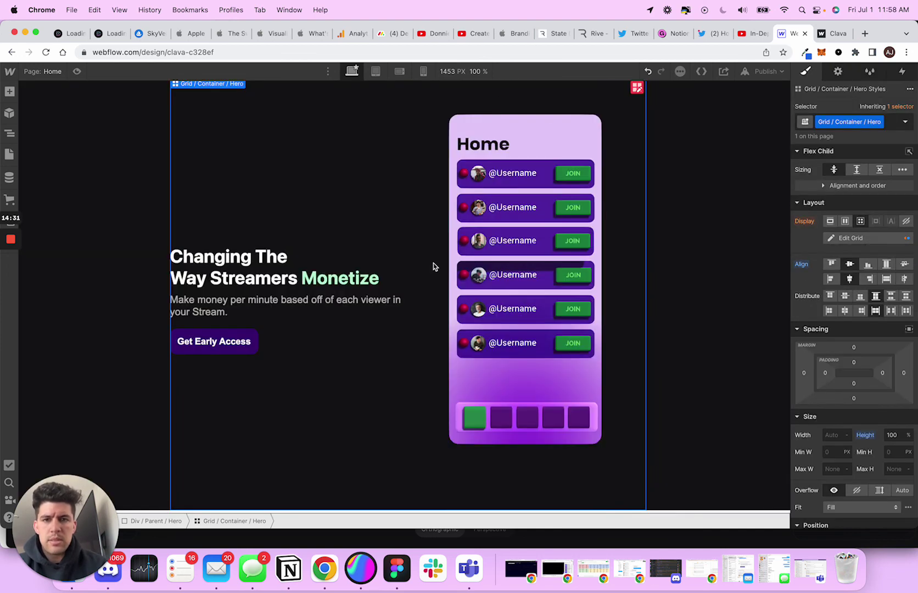
Set the width of both the Hero / Spline Embed and its parent Div / Grid / Spline to 100% and preview the page
click(451, 242)
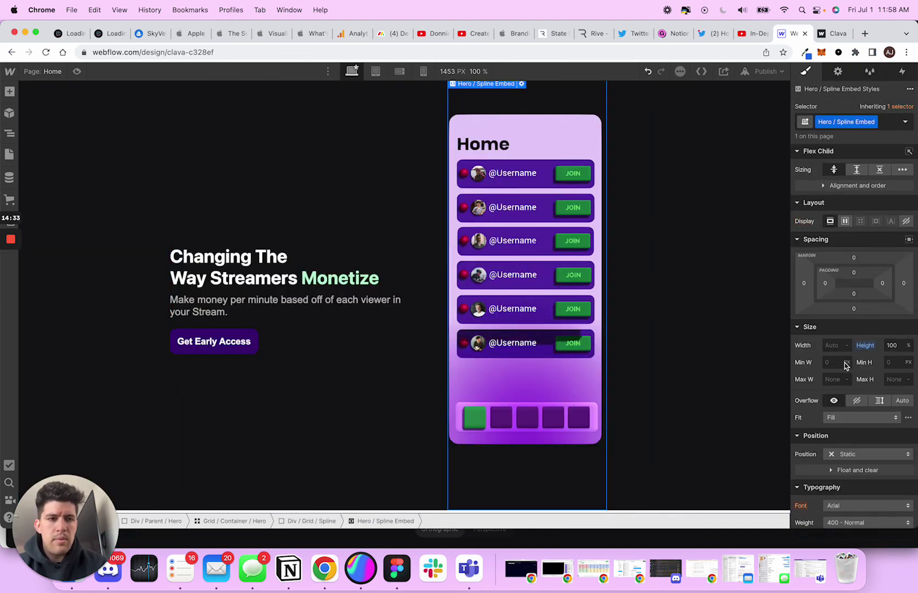
text(100)
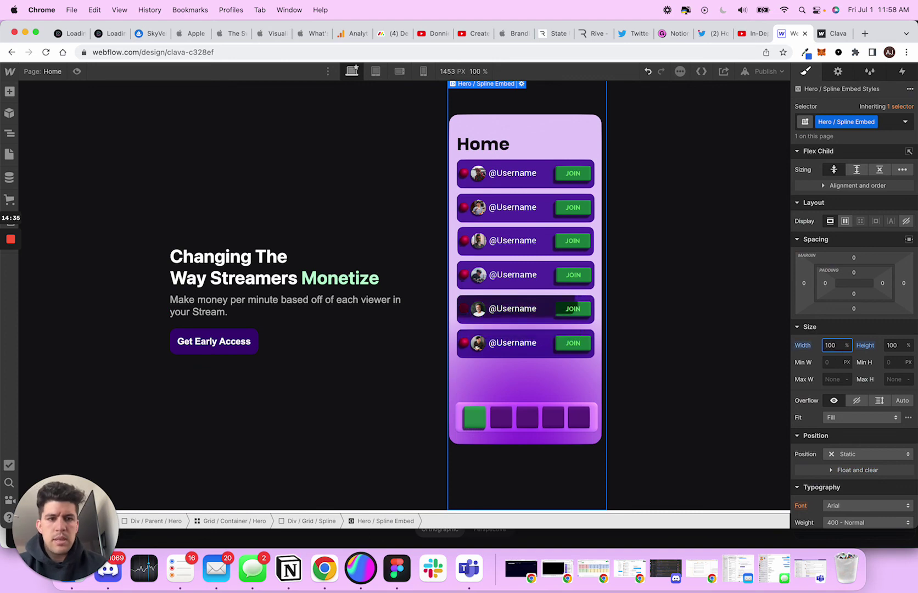
click(10, 132)
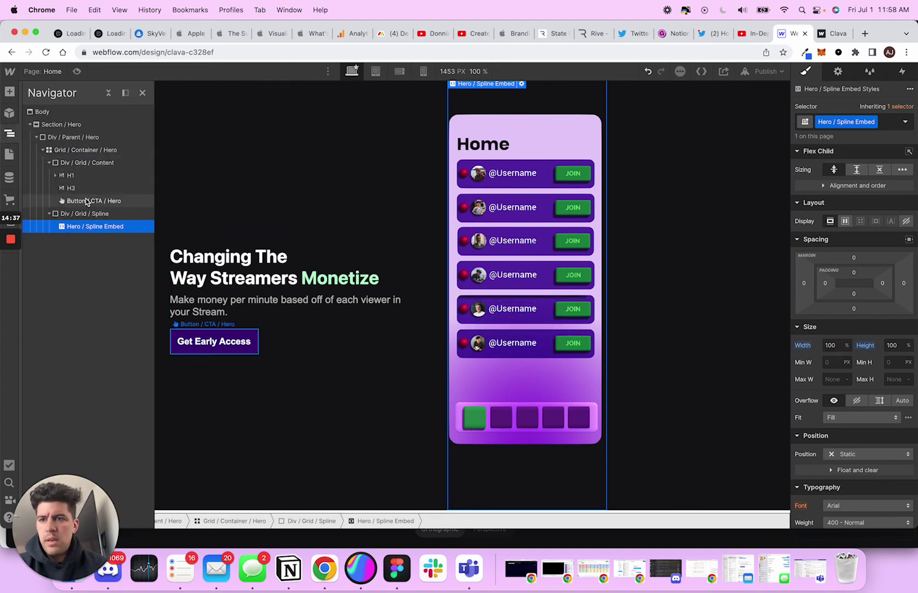
click(85, 213)
scroll(823, 329, down, 5)
click(831, 326)
text(100)
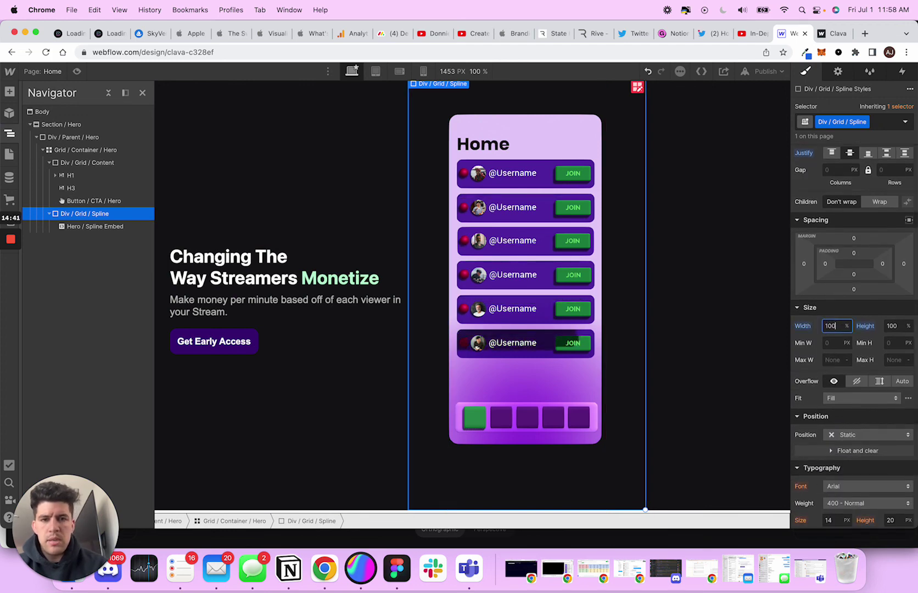
click(77, 71)
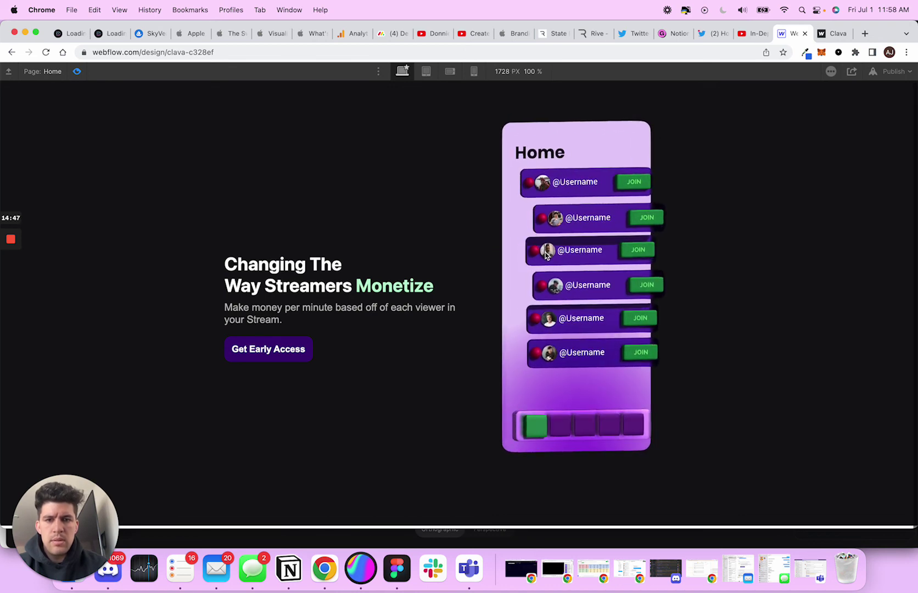
click(76, 71)
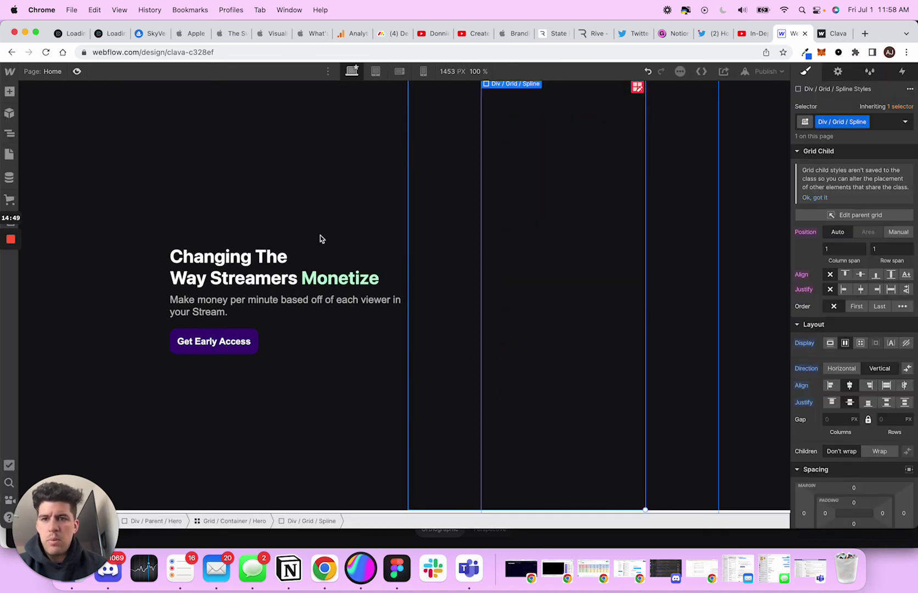
Add 20 px of right padding to the H3 subheading and preview the hero section
click(345, 305)
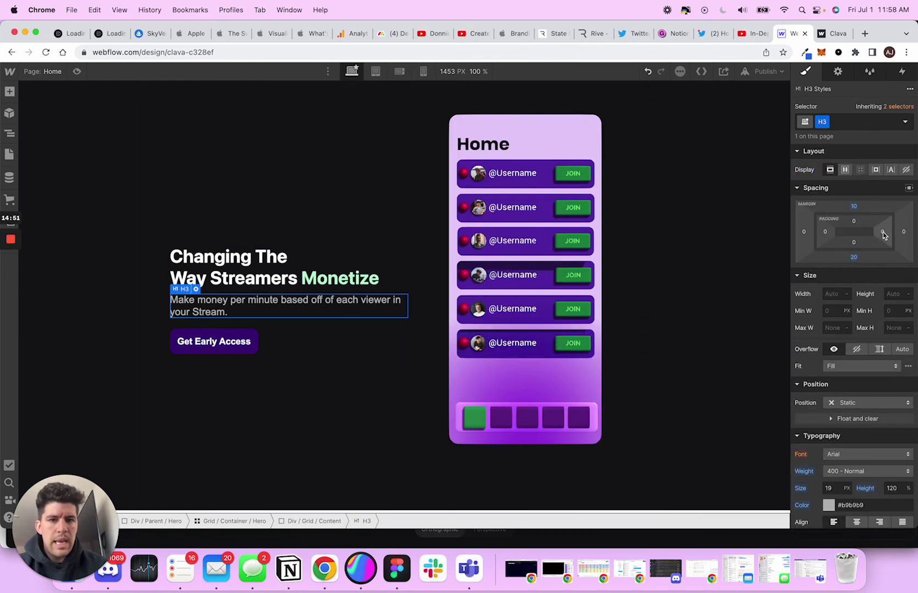
drag(883, 232, 871, 232)
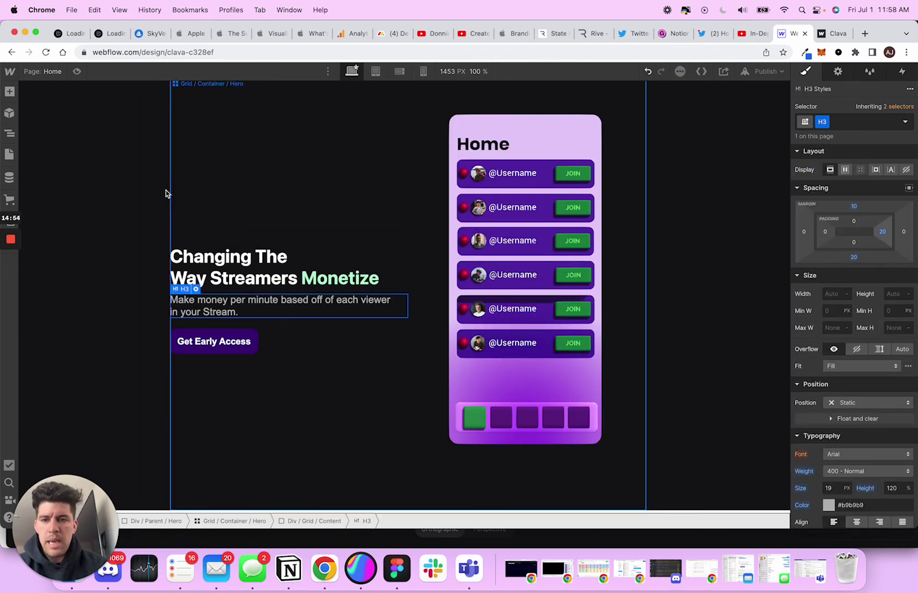
click(77, 71)
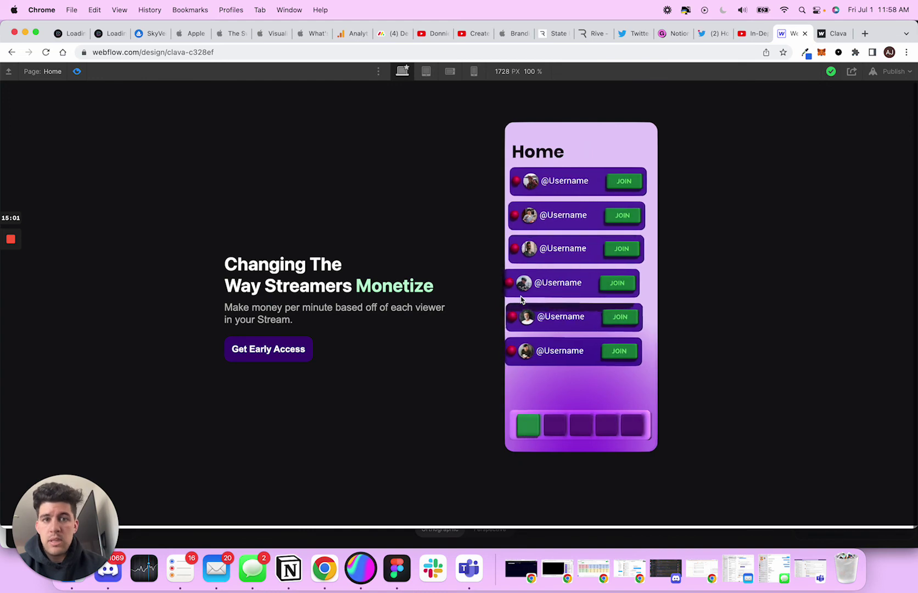
mouse_move(10, 243)
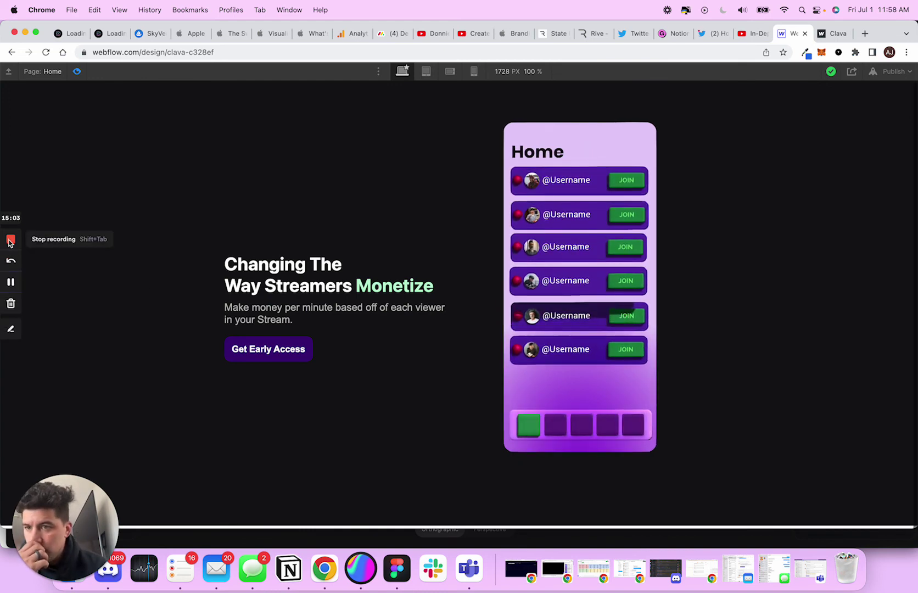